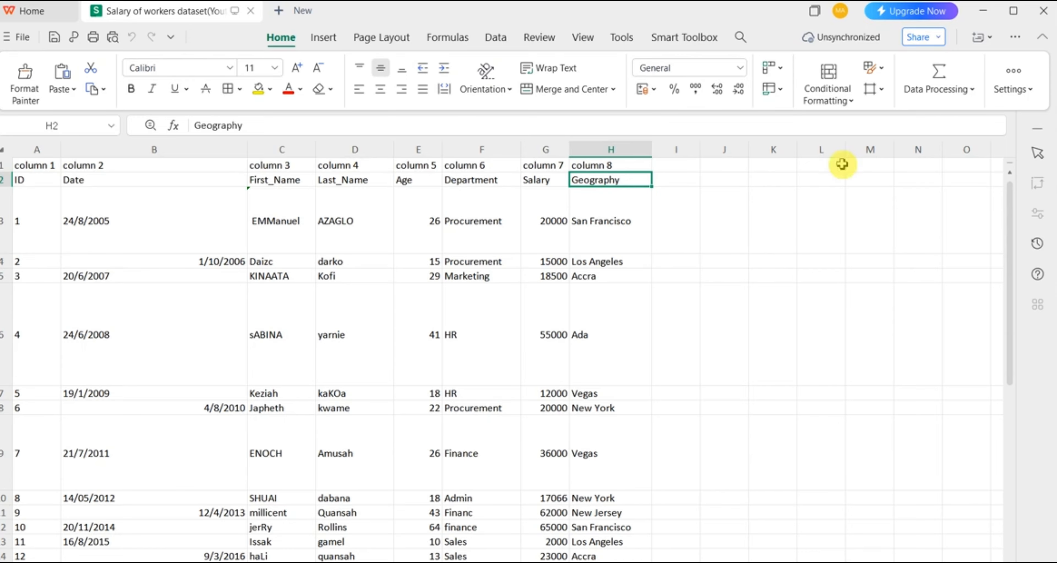
Minimize the salary of workers workbook and the Downloads folder window
click(985, 12)
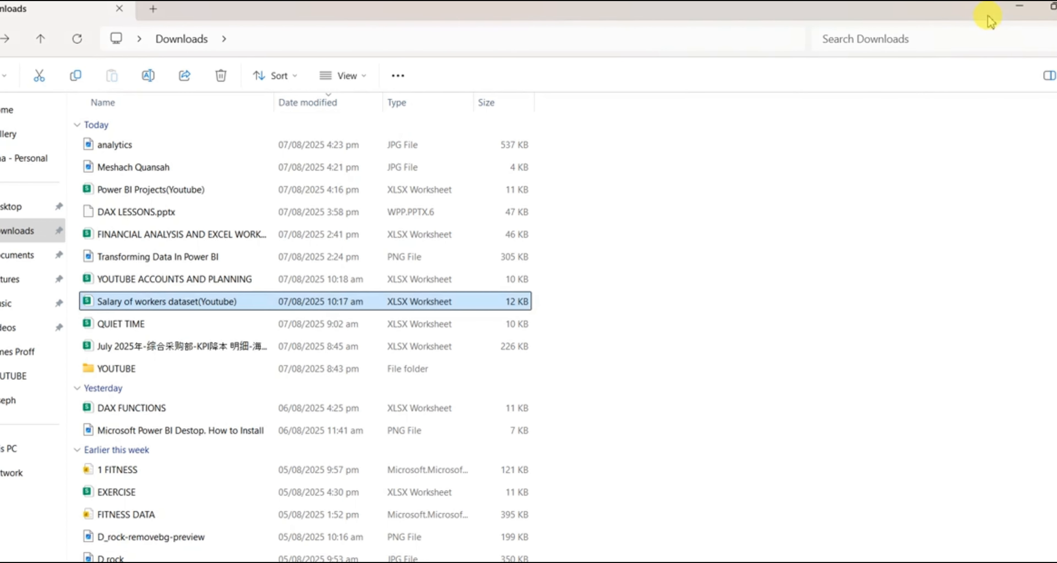
click(1021, 8)
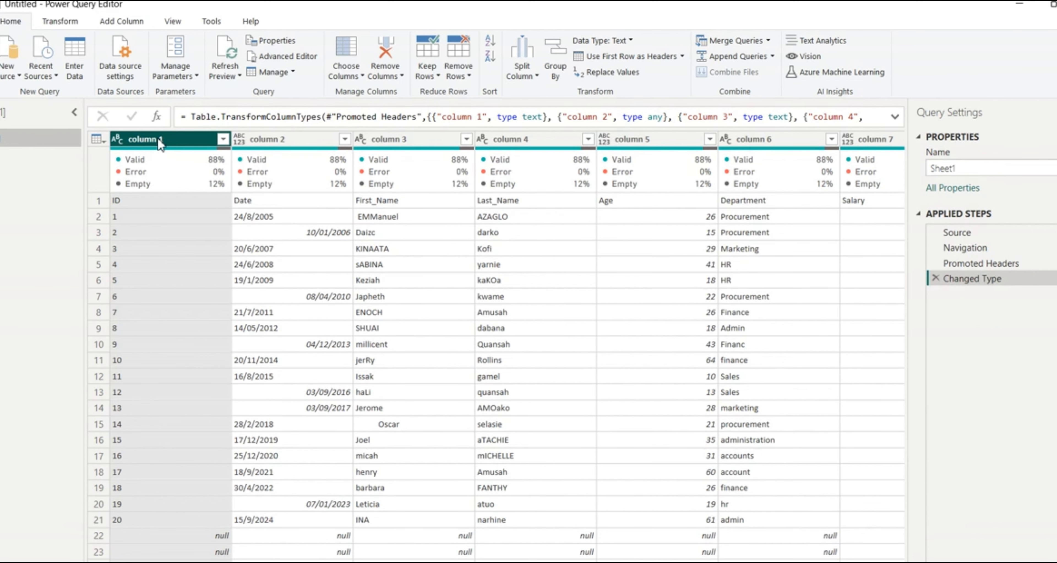
Review columns 1 to 4 of the Sheet1 query one at a time, finishing with column 1 selected
click(299, 141)
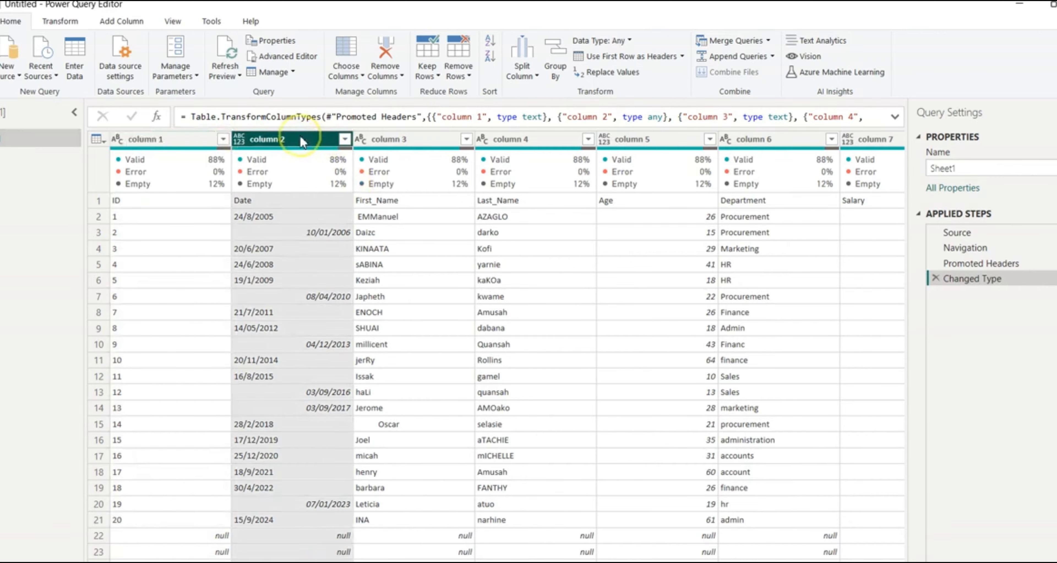
click(166, 139)
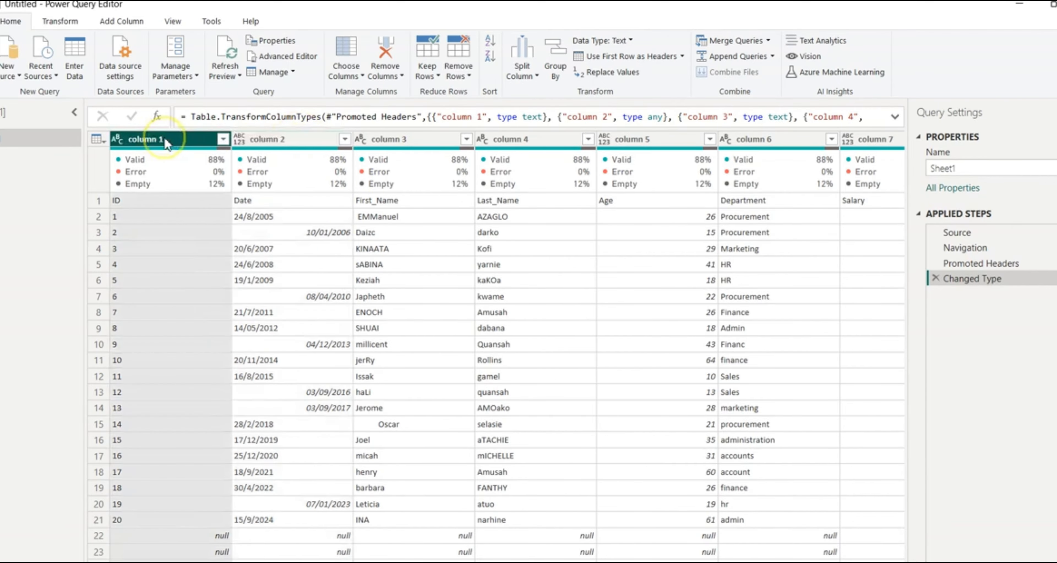
click(438, 139)
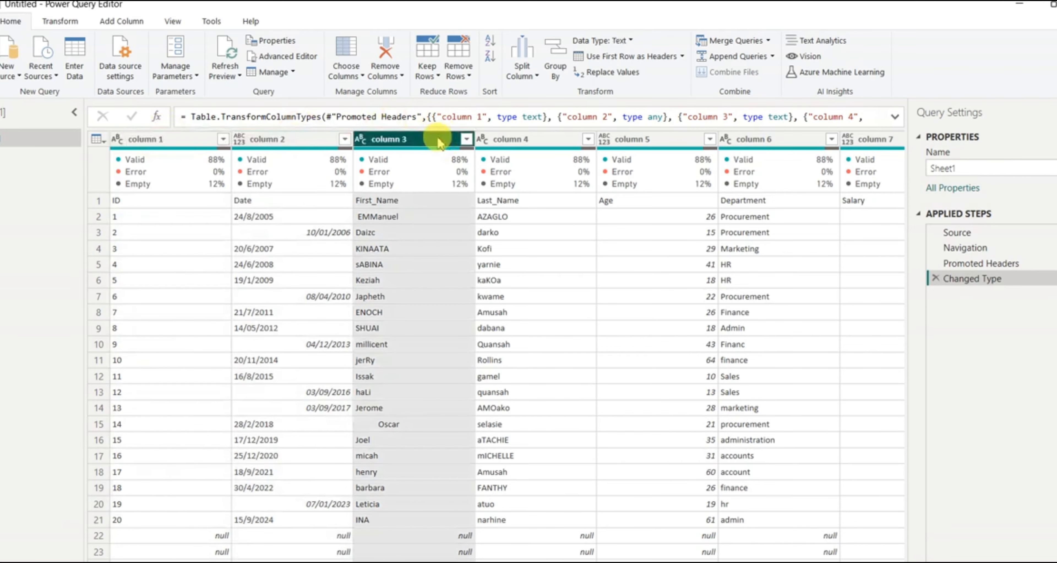
click(533, 142)
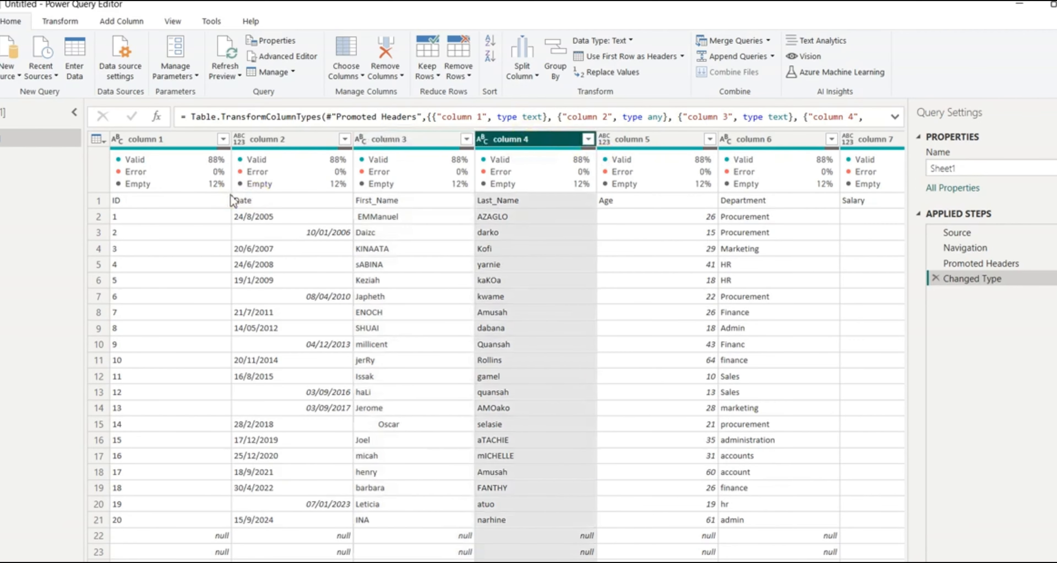
click(149, 139)
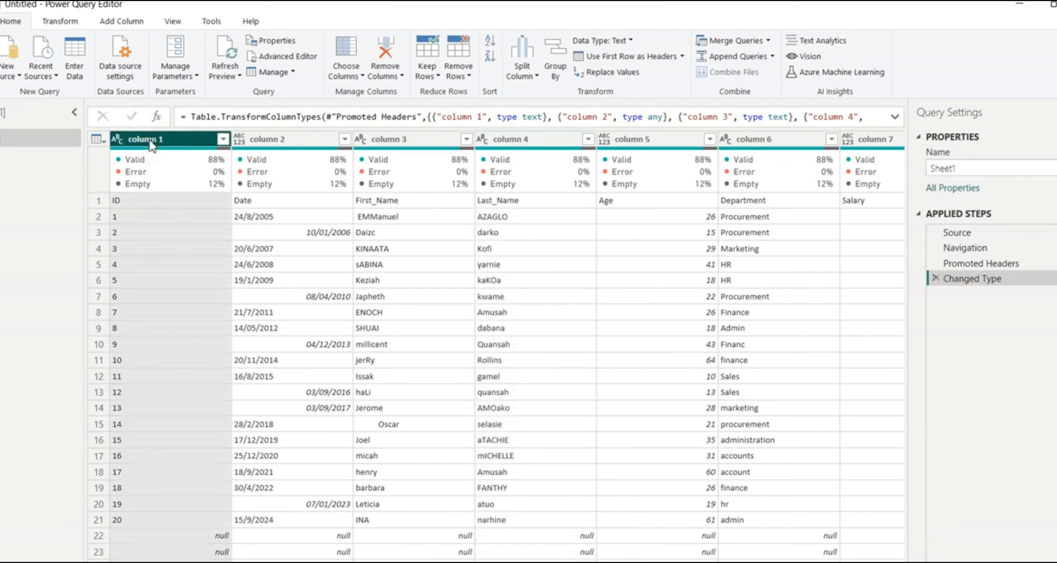
Switch the column quality statistics off and back on in the data preview
click(174, 21)
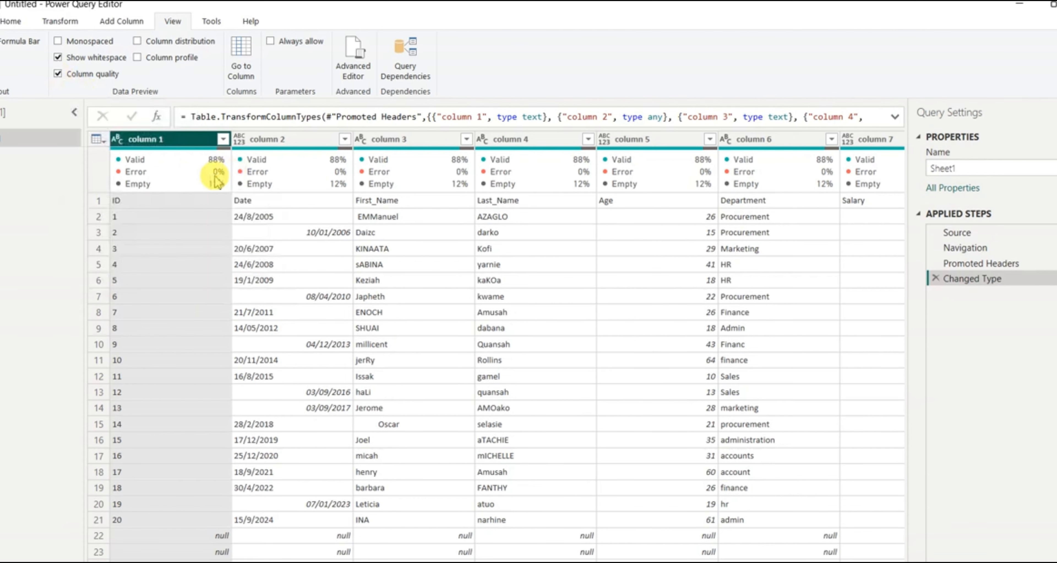
mouse_move(213, 172)
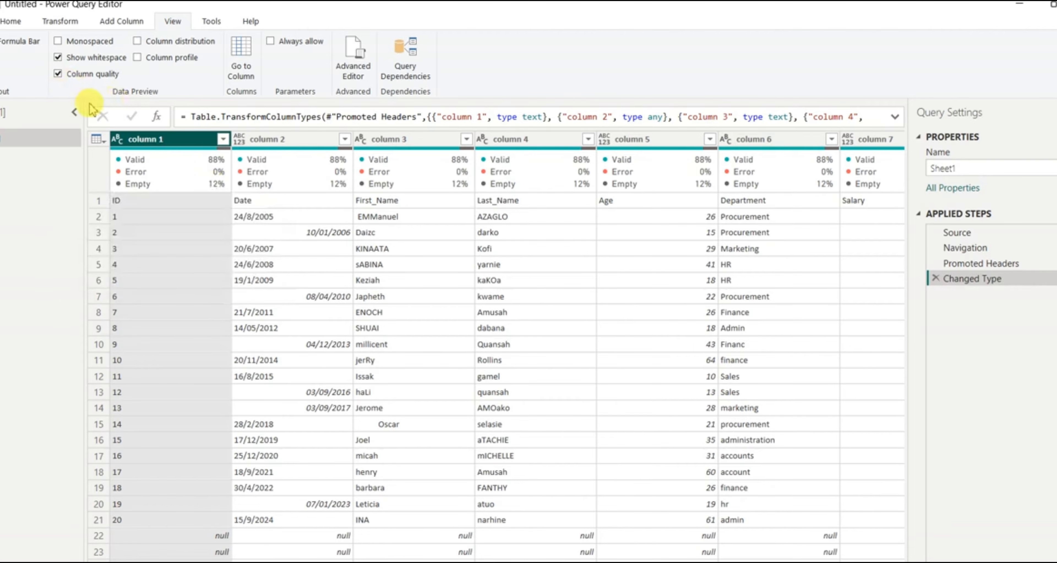
click(58, 75)
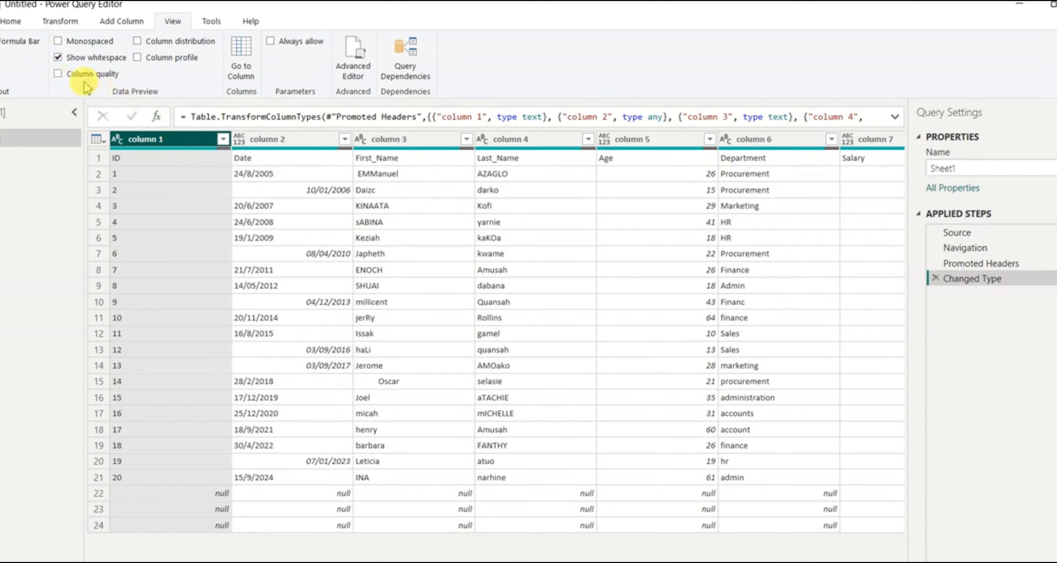
click(57, 73)
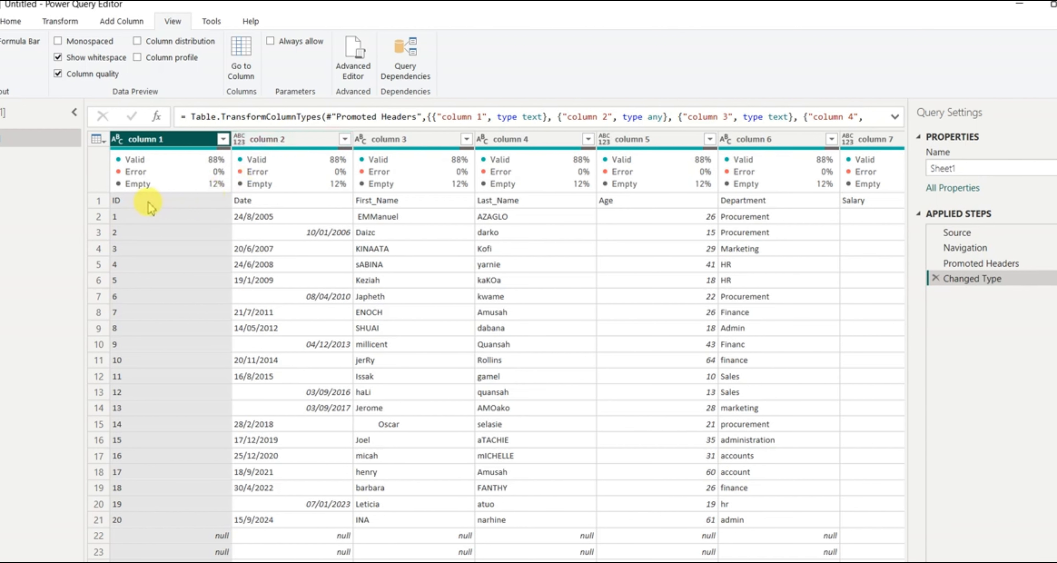
Examine the data type options of column 1 and the null cells at the end of columns 1 and 6
mouse_move(172, 184)
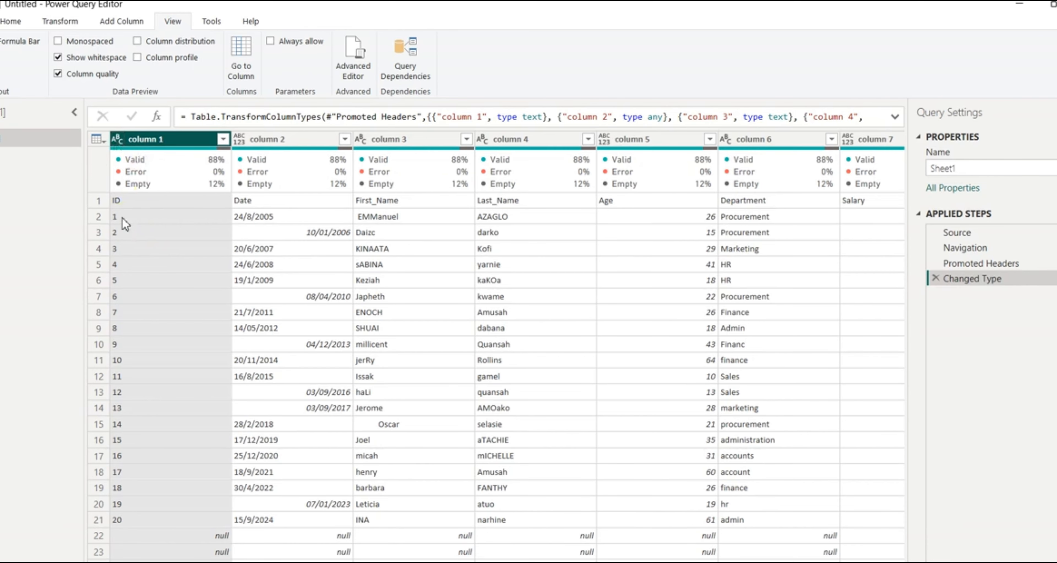
click(117, 140)
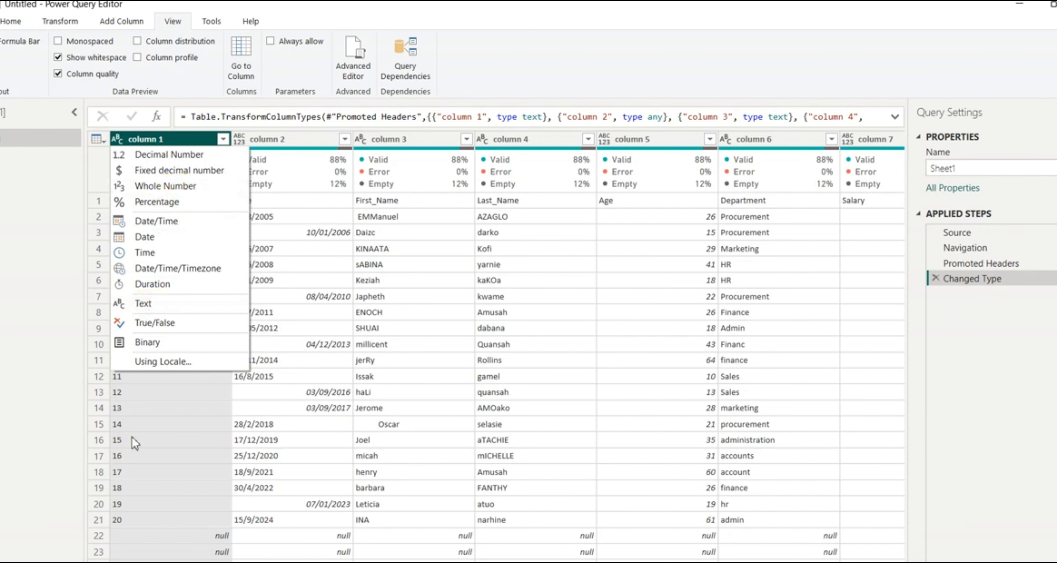
click(28, 402)
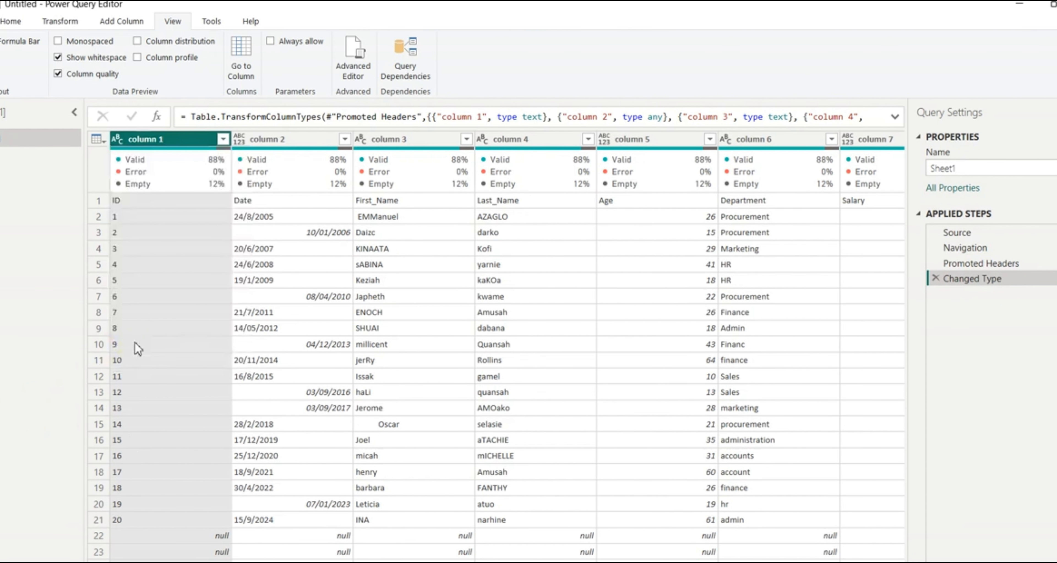
mouse_move(162, 184)
click(185, 533)
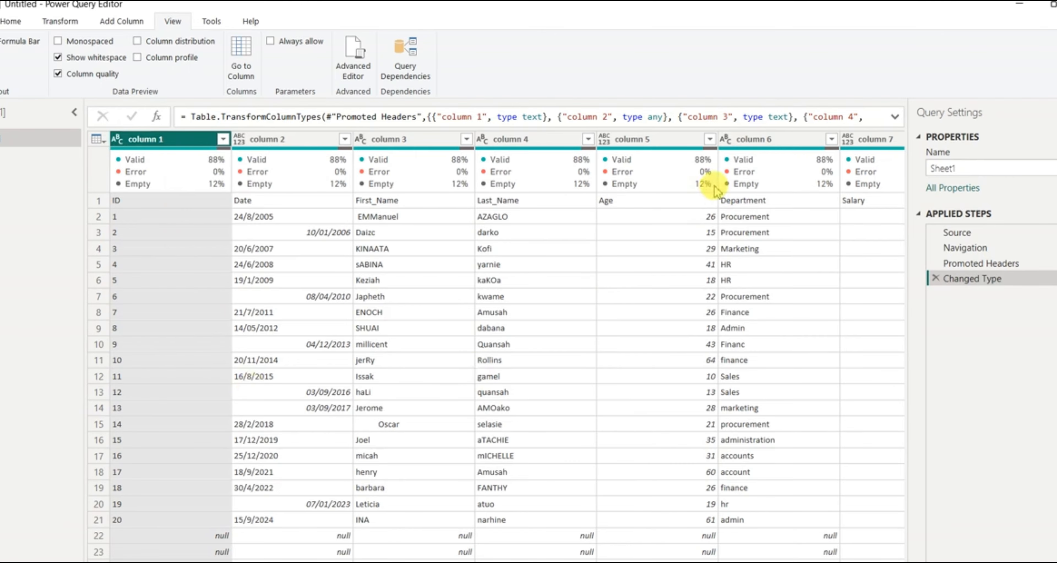
mouse_move(666, 145)
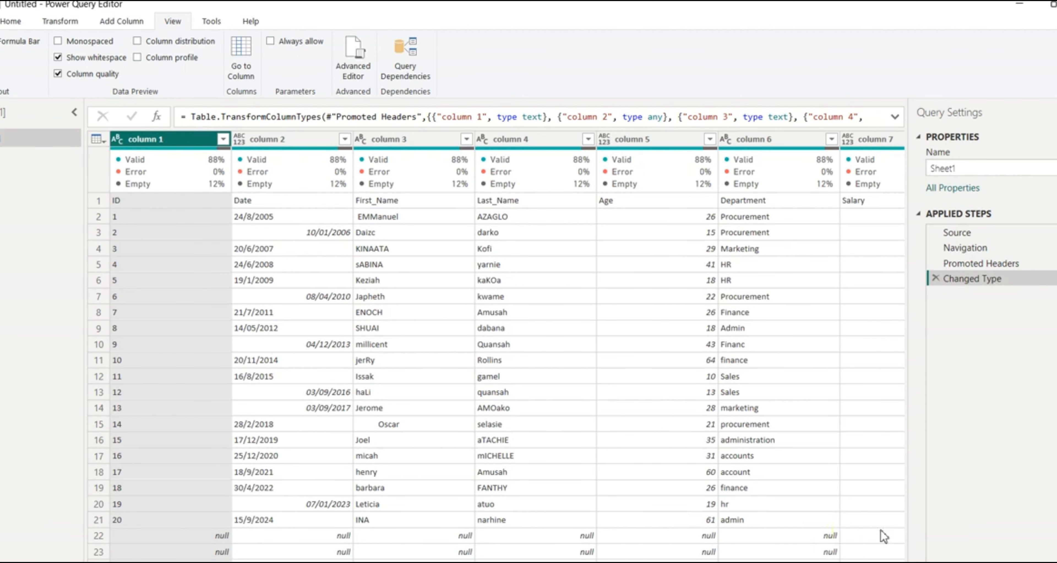
click(760, 535)
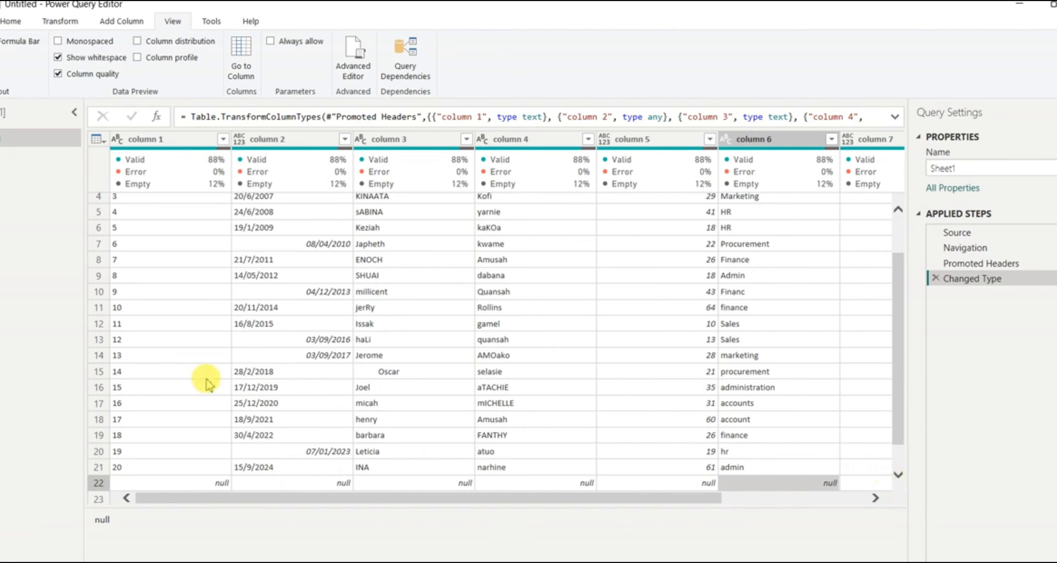
click(184, 139)
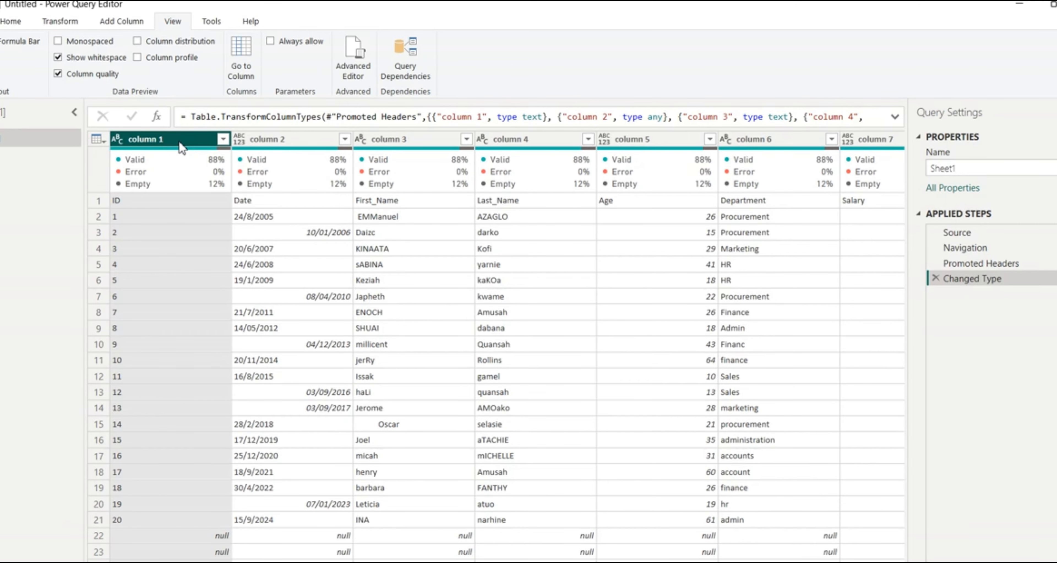
click(224, 139)
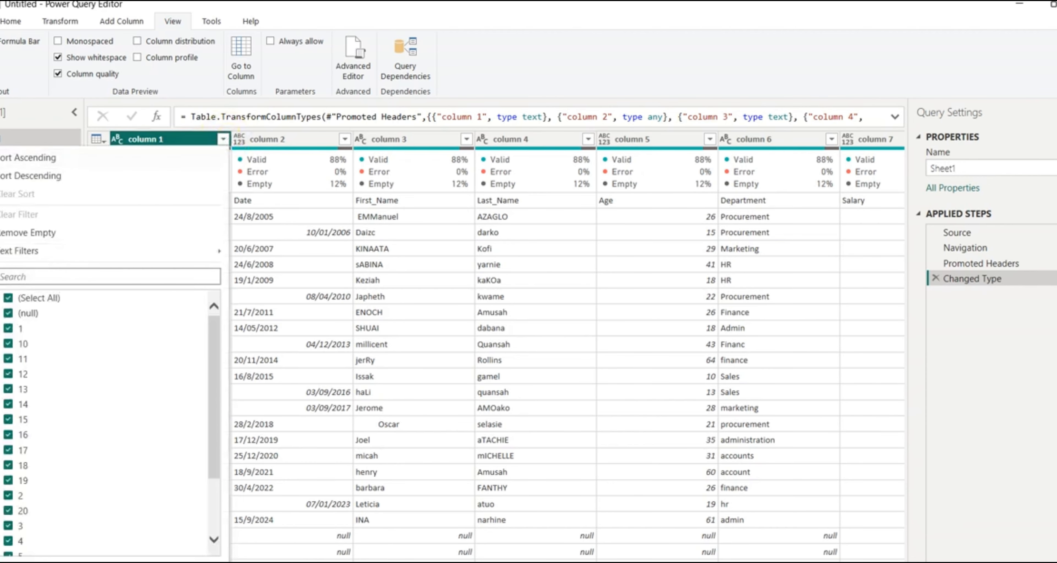
click(8, 299)
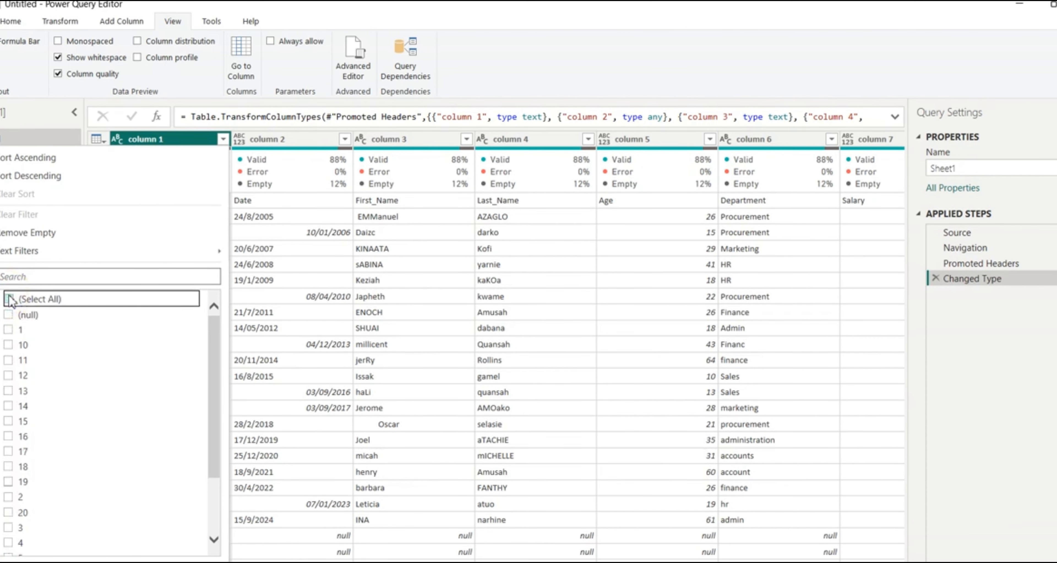
click(9, 315)
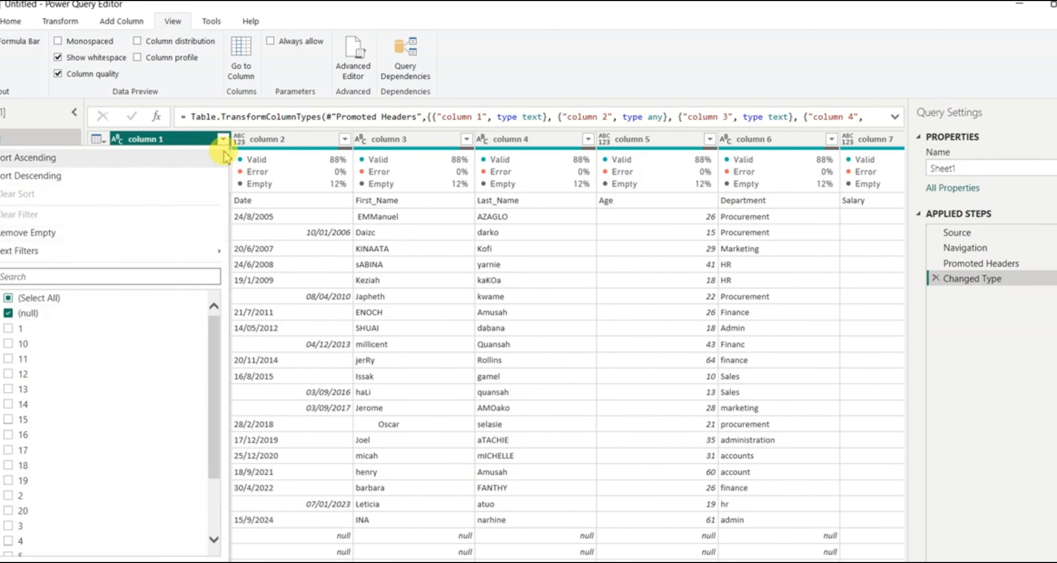
click(223, 140)
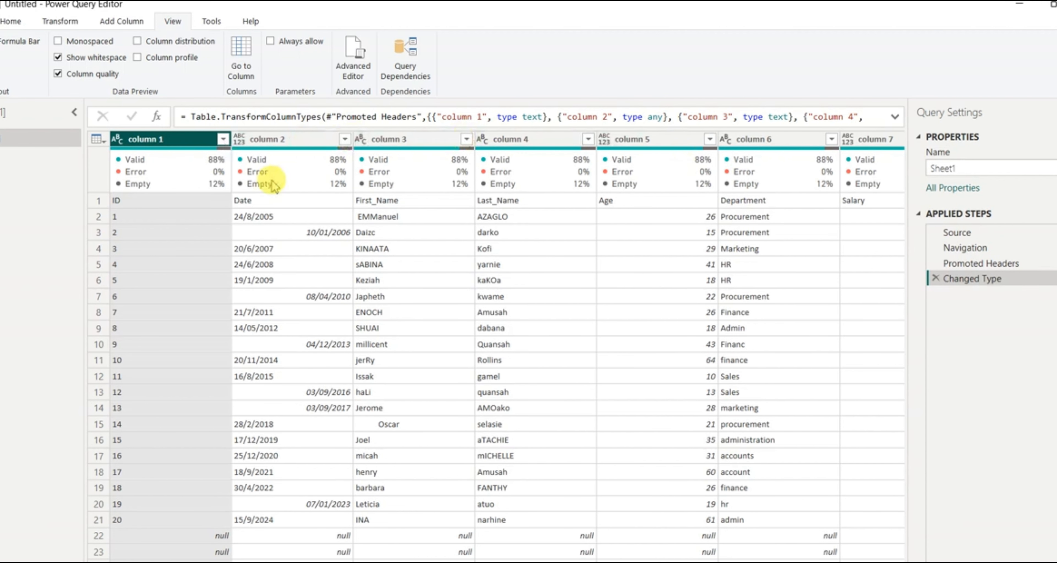
Remove the rows with empty values in column 1 and check the column's filter values
click(223, 139)
click(8, 299)
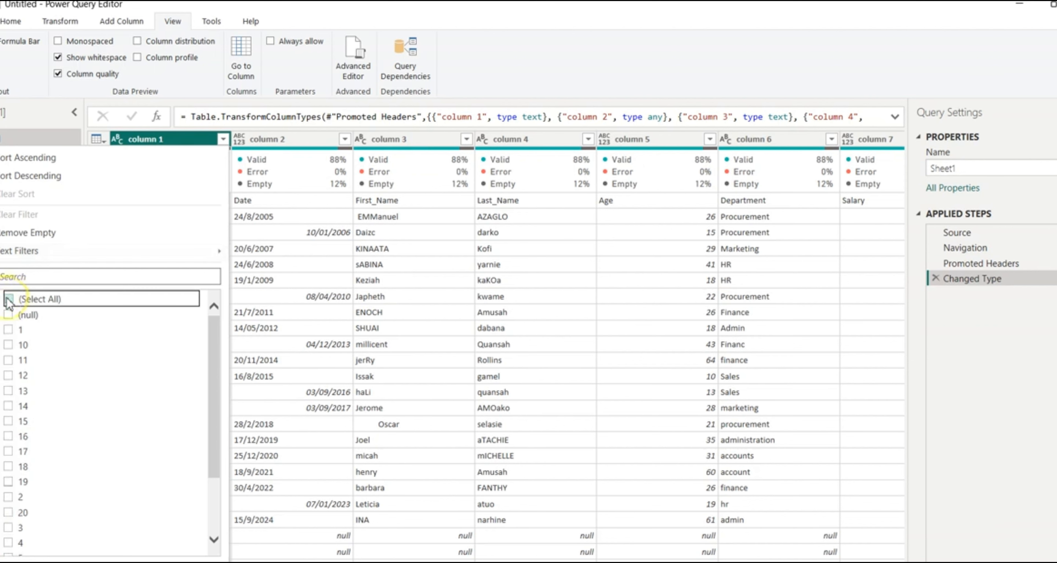
click(9, 314)
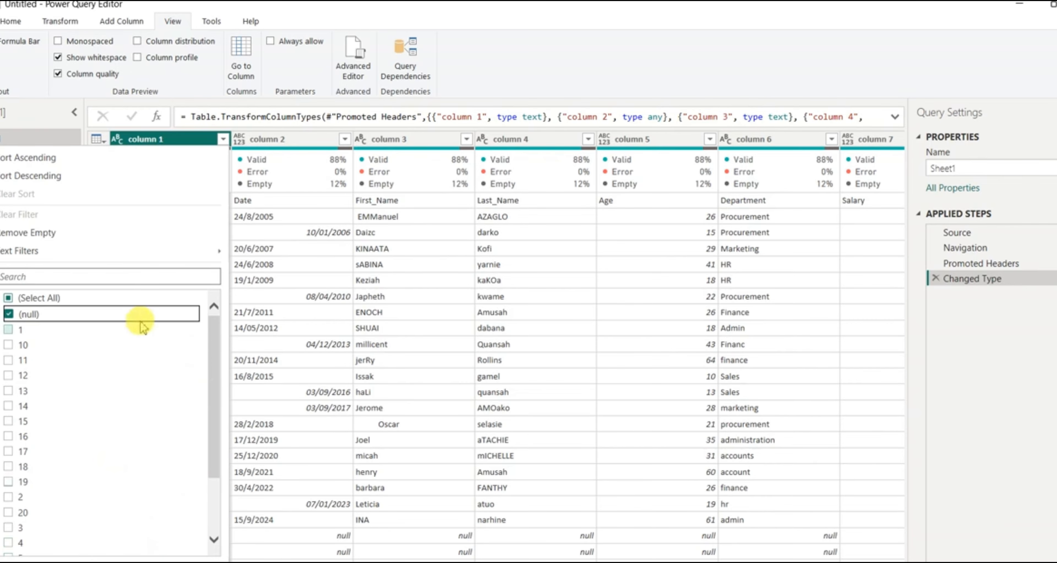
click(9, 314)
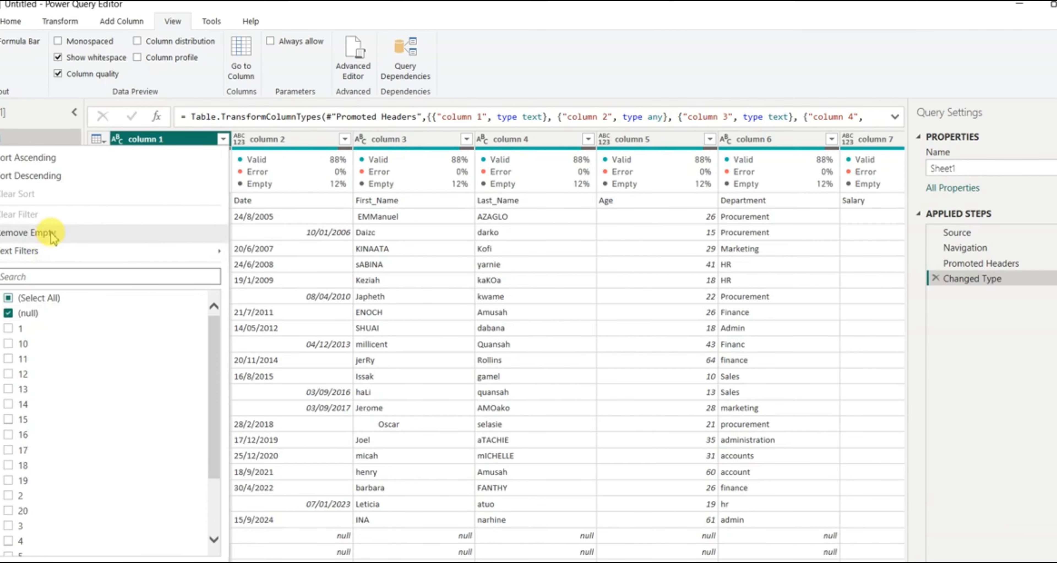
click(51, 232)
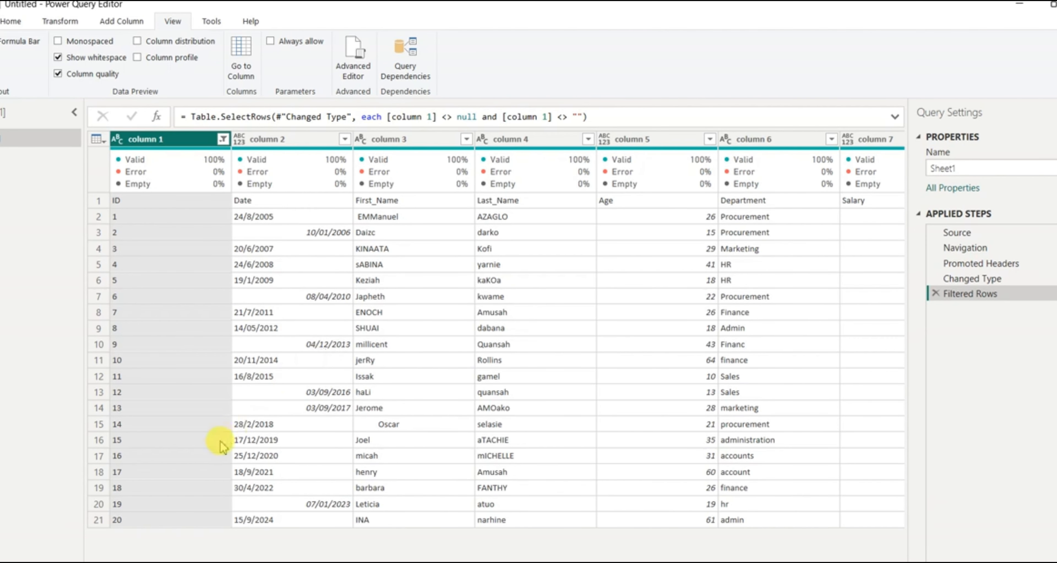
click(222, 139)
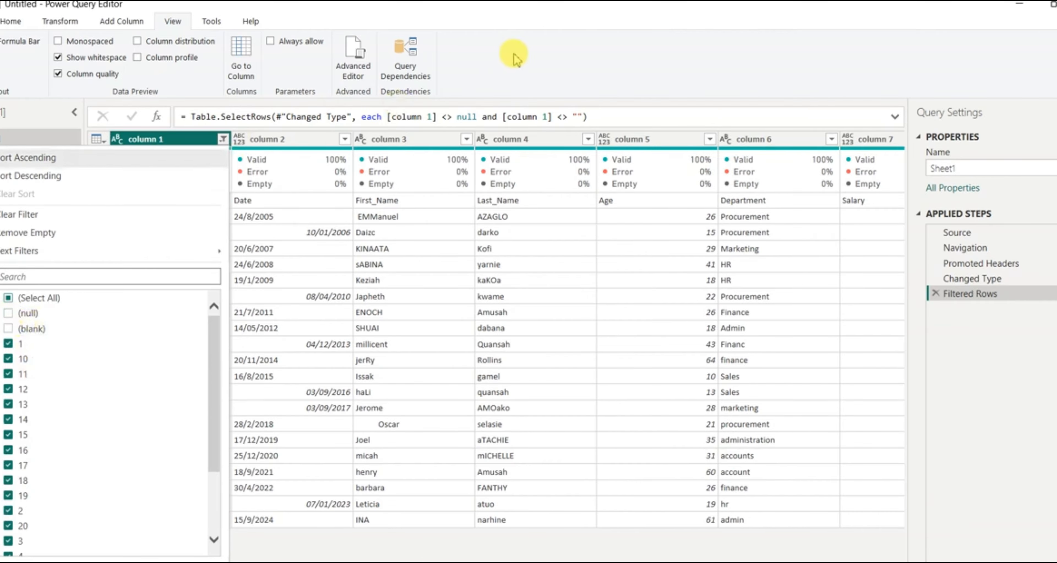
click(223, 140)
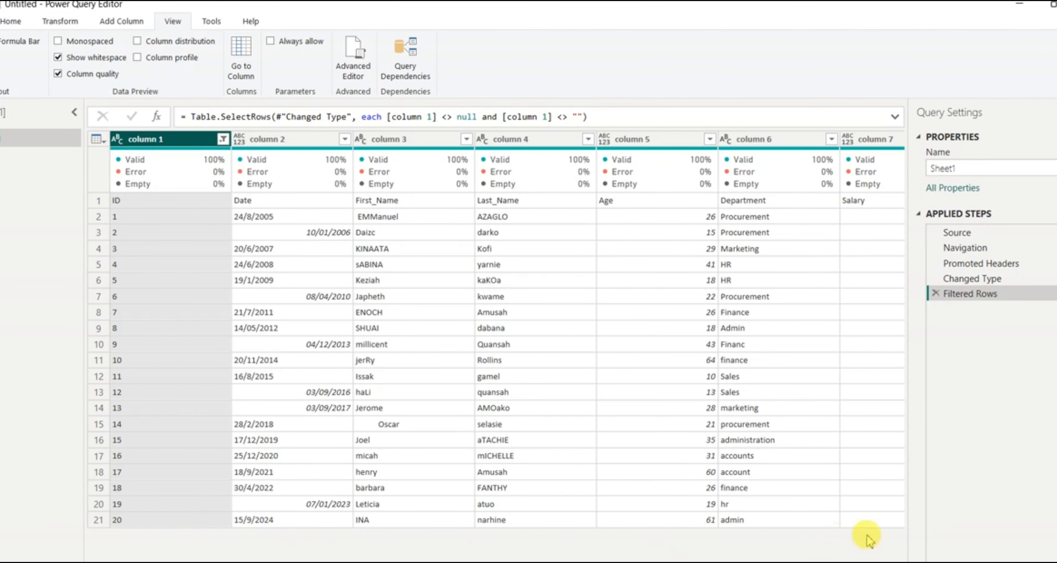
Promote the first data row, containing ID, Date and First_Name, to the column headers
mouse_move(135, 162)
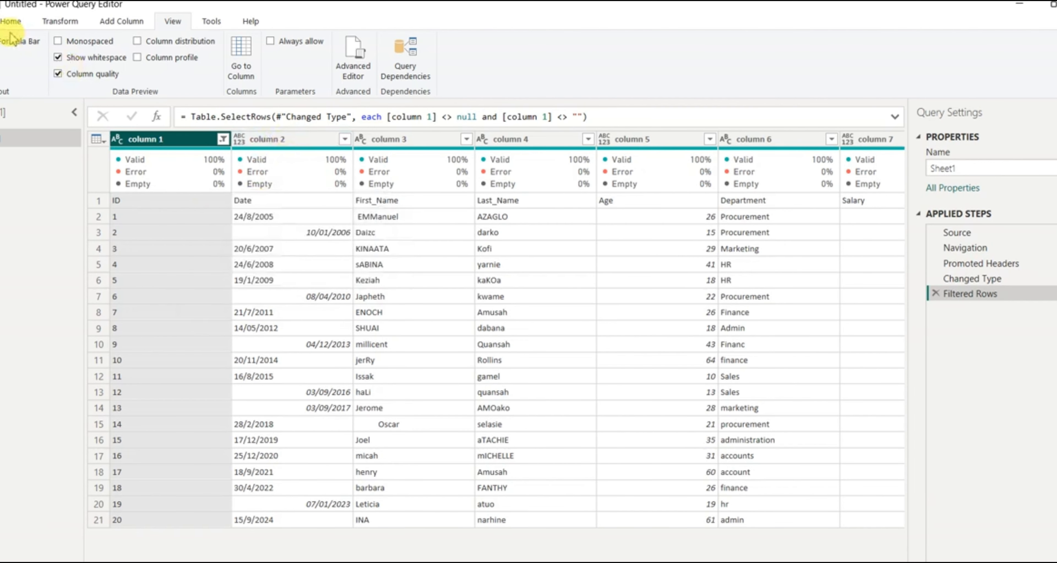
click(12, 21)
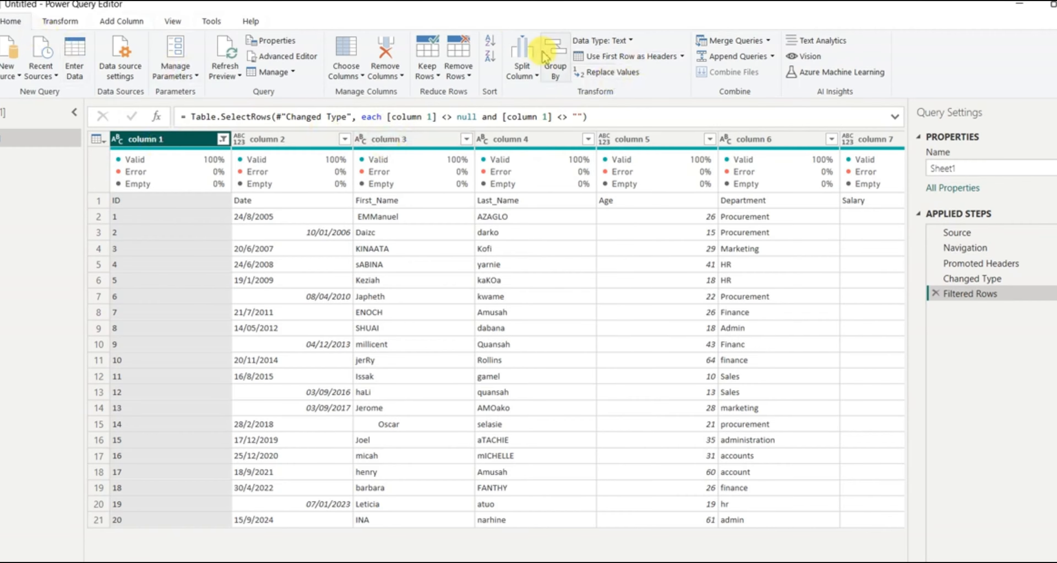
click(630, 55)
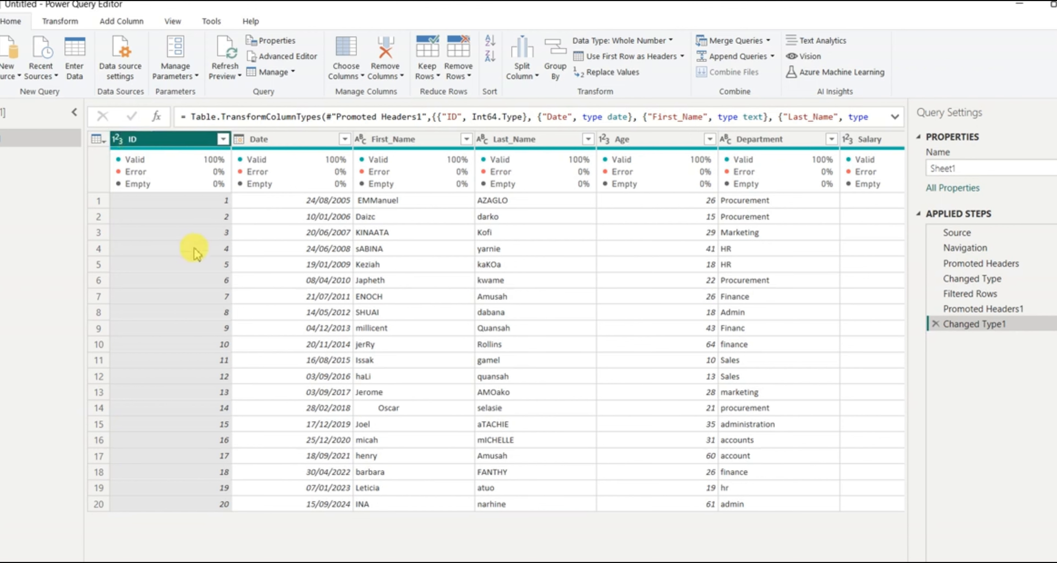
Inspect the data type options of the ID column and select the Date column
click(118, 140)
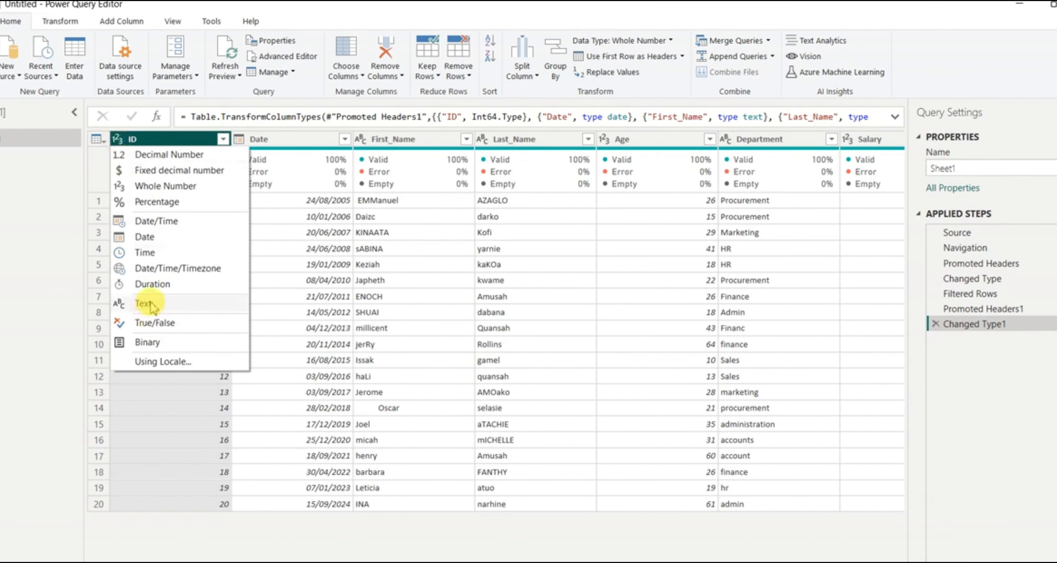
click(169, 139)
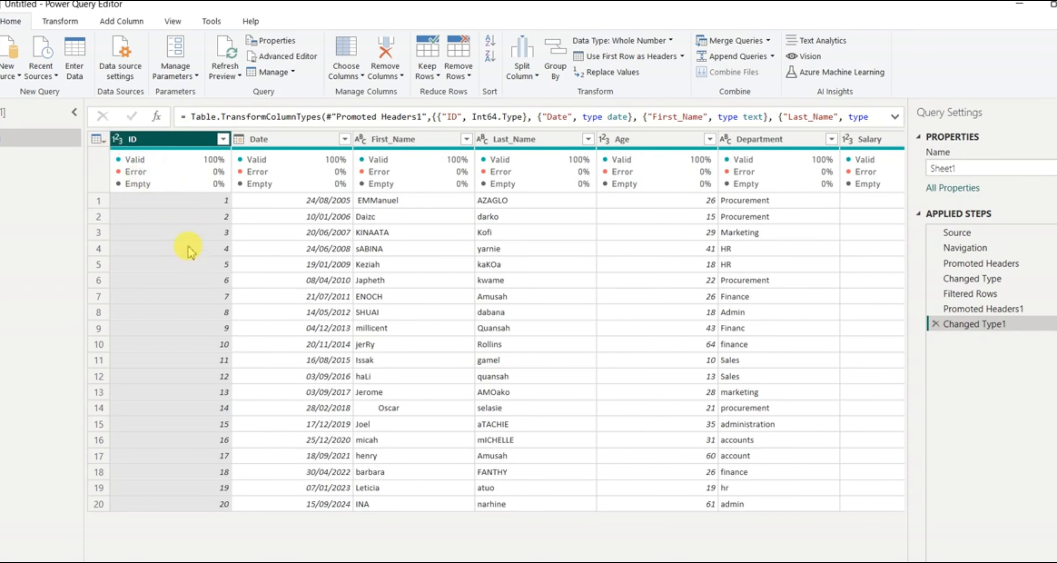
click(117, 140)
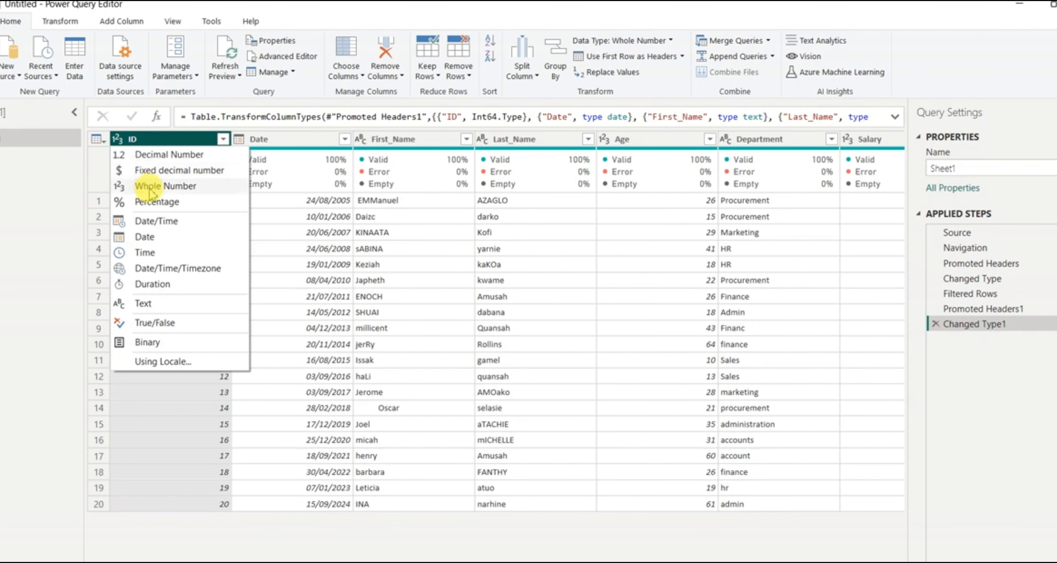
click(310, 141)
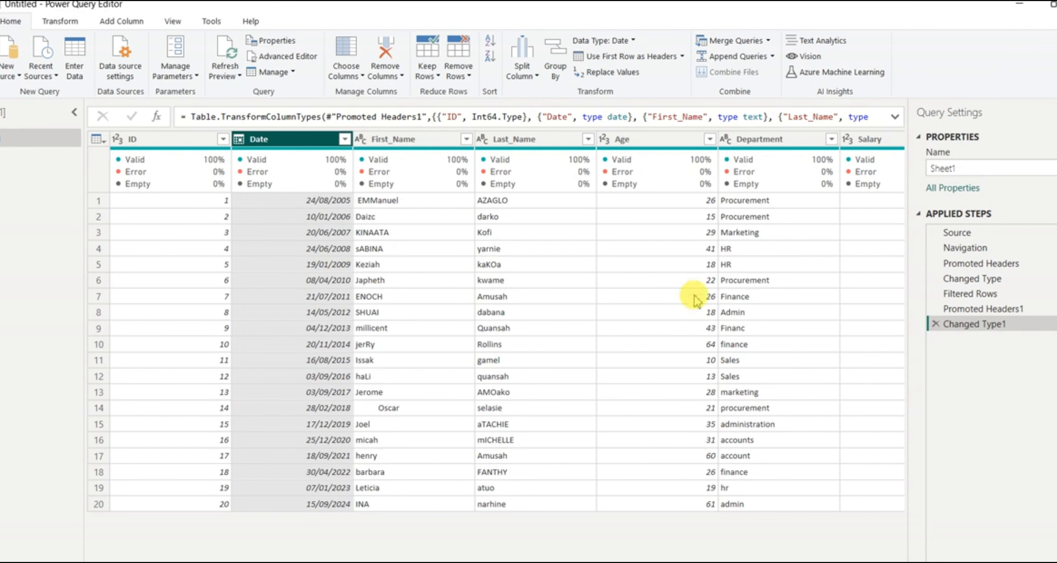
Remove the automatic type change after the header promotion and set the ID column to Whole Number
click(935, 324)
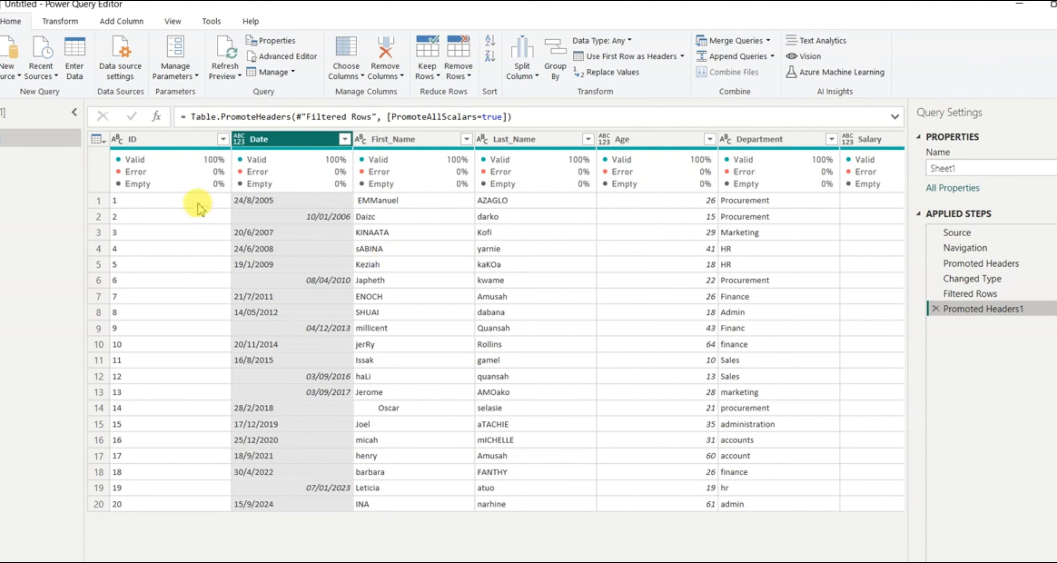
mouse_move(262, 182)
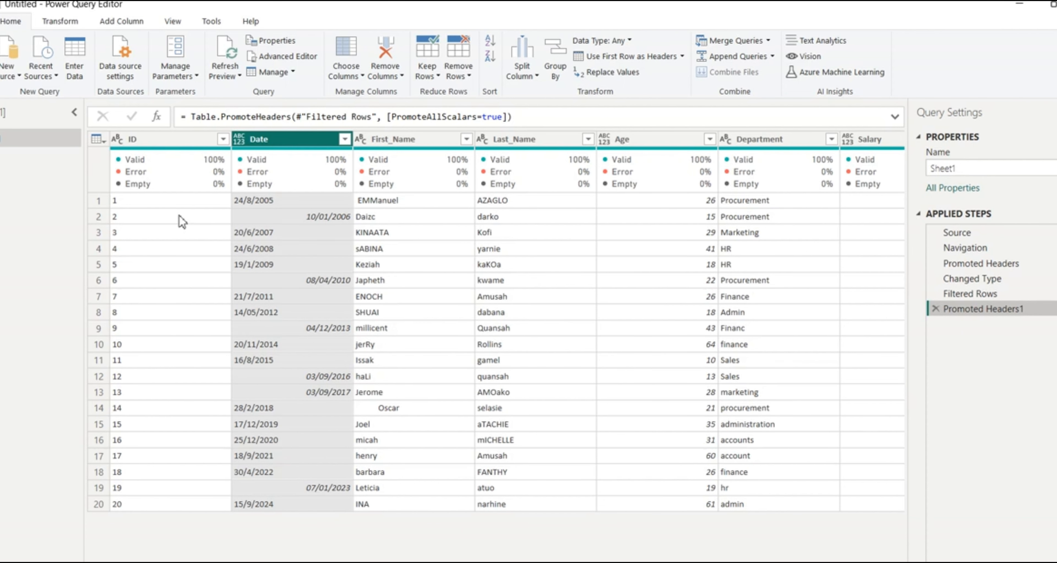
click(117, 139)
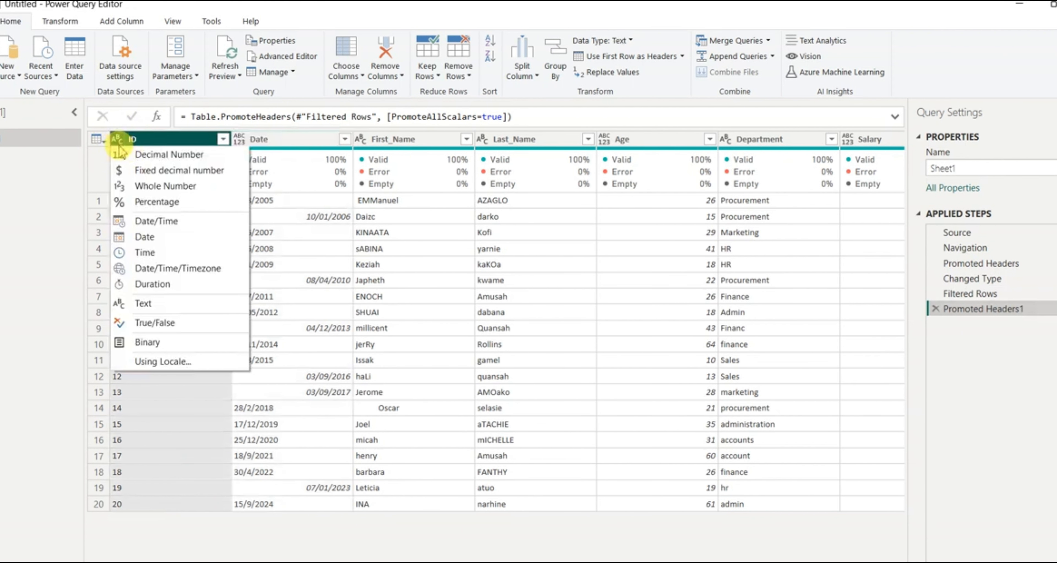
click(171, 187)
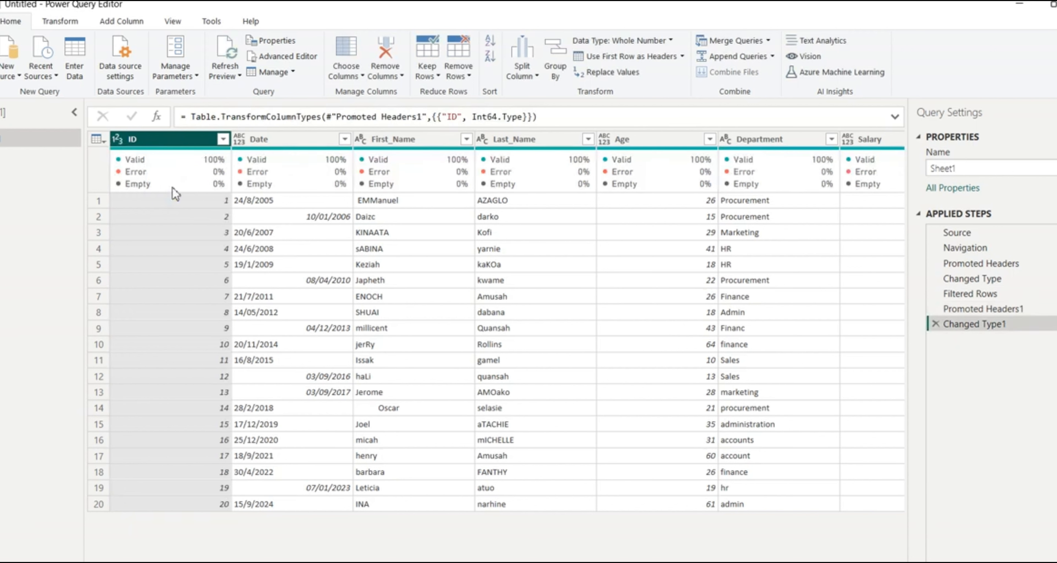
Review the mixed entries in the Date column and set its data type to Date
click(285, 144)
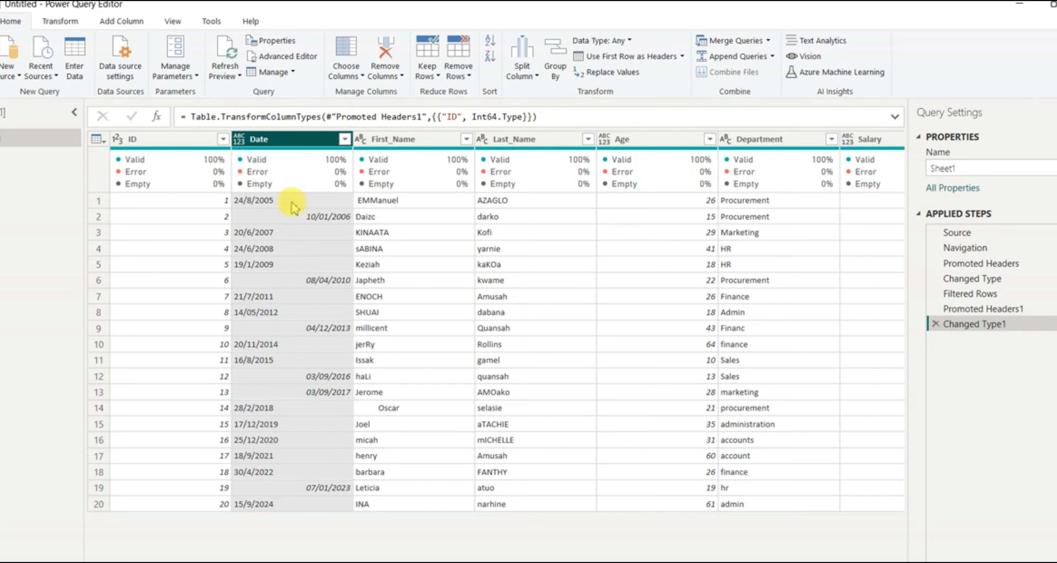
click(294, 268)
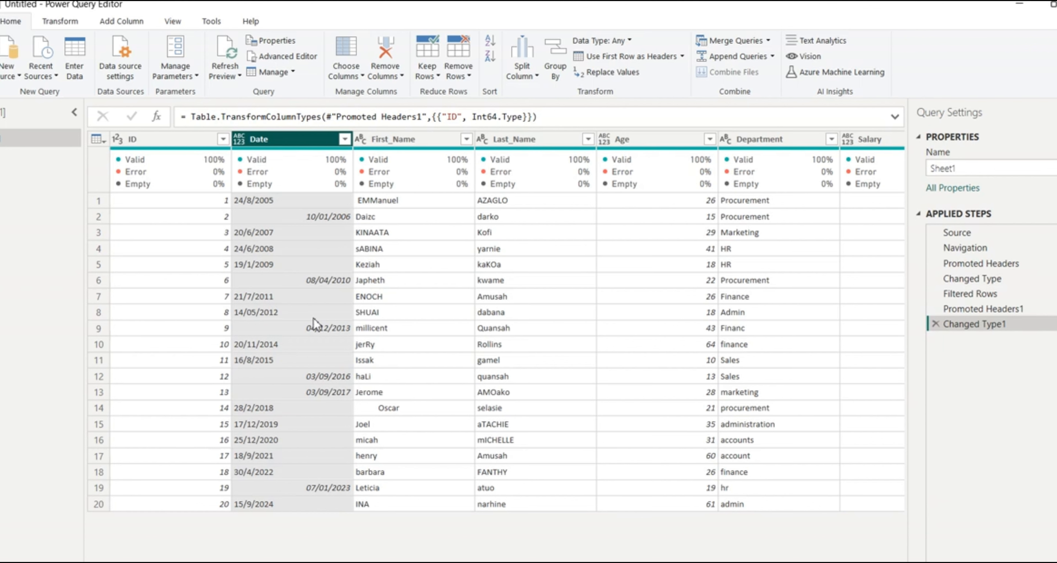
click(241, 142)
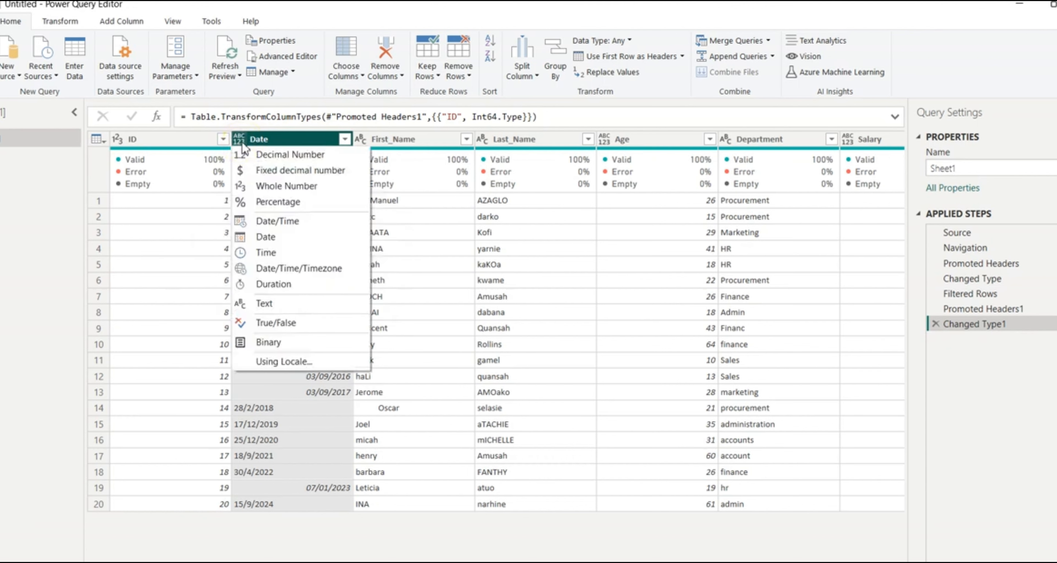
click(278, 242)
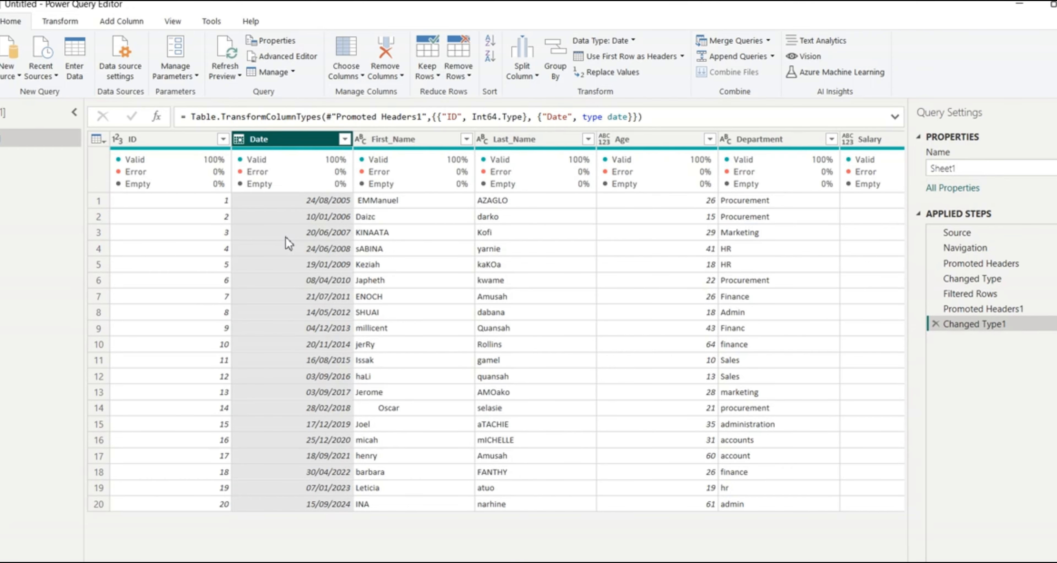
Examine the First_Name and Last_Name columns, including the spacing of the first name in row 14
click(435, 139)
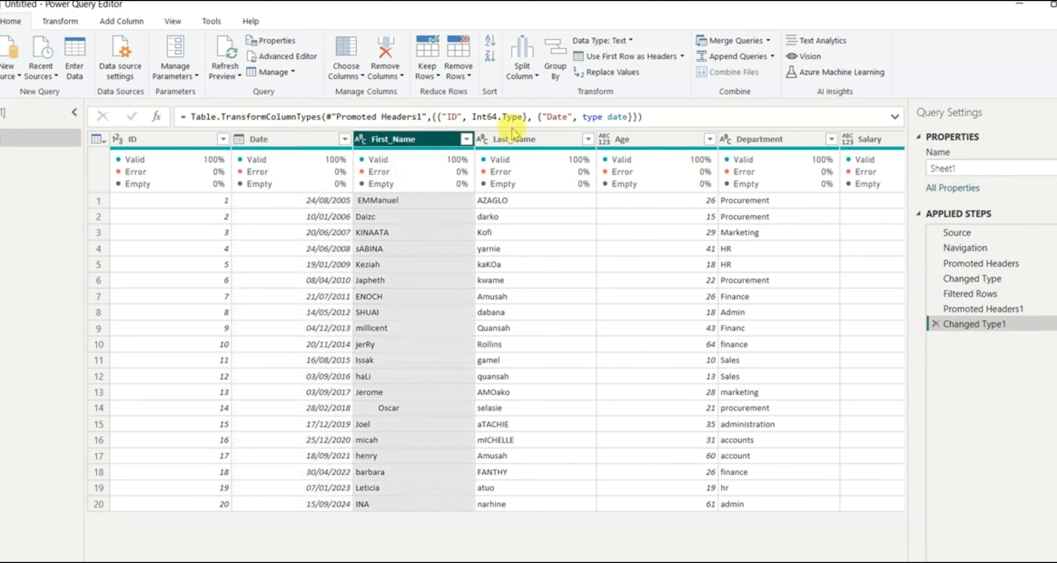
click(534, 140)
click(433, 141)
mouse_move(500, 160)
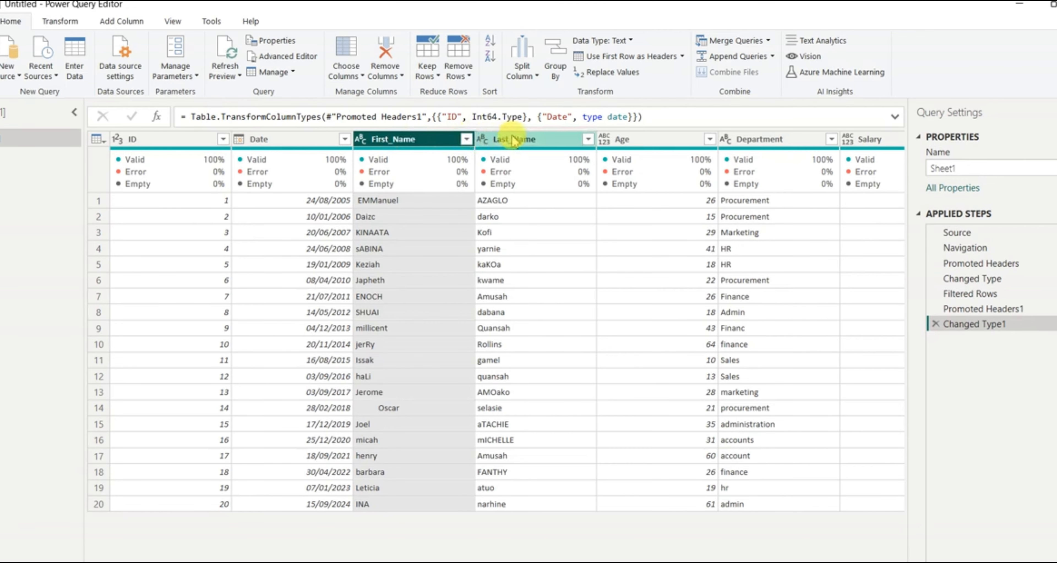
mouse_move(460, 155)
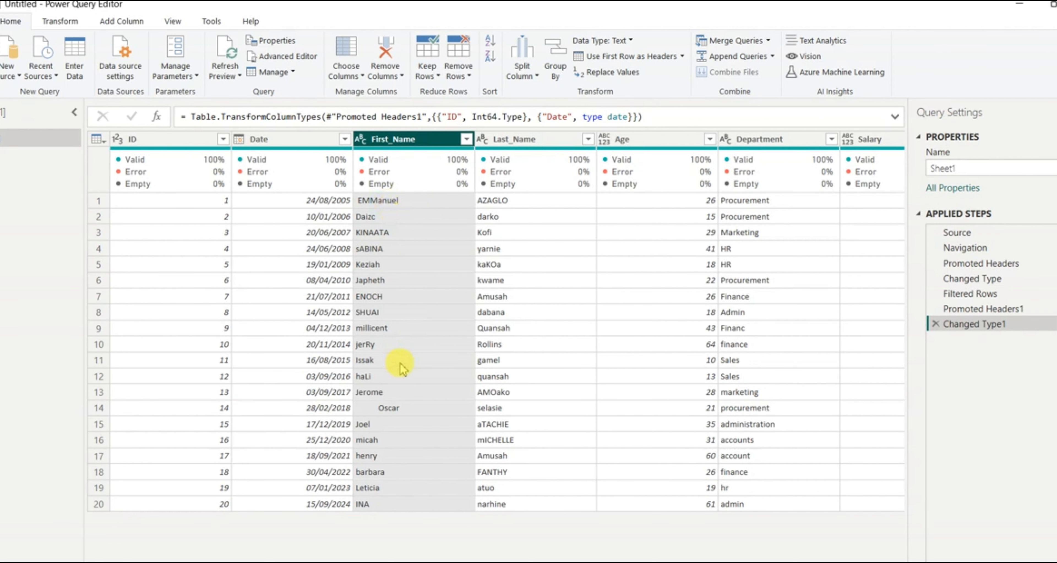
click(370, 410)
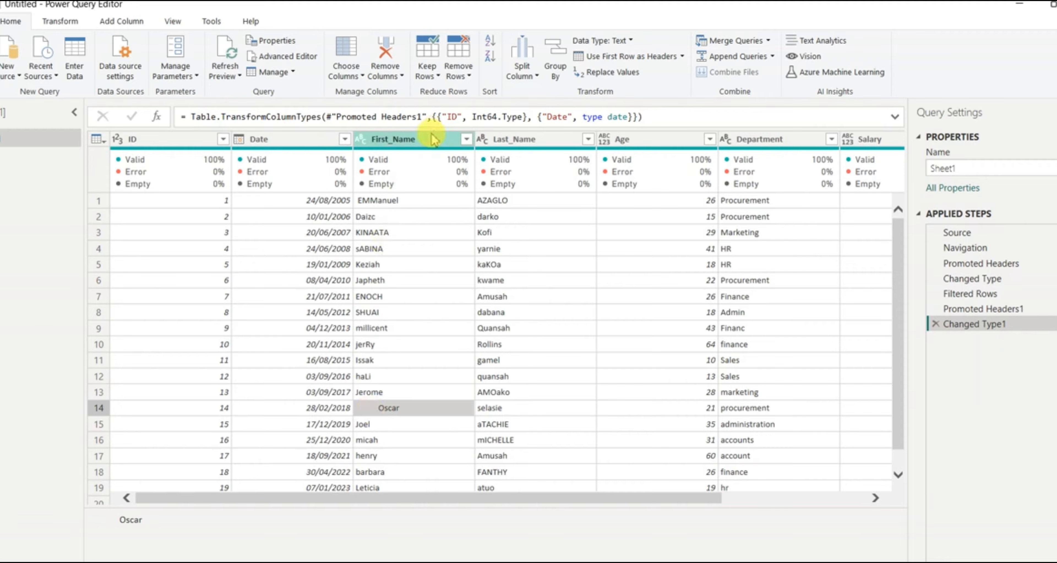
Select the First_Name and Last_Name columns together and start merging them
click(426, 141)
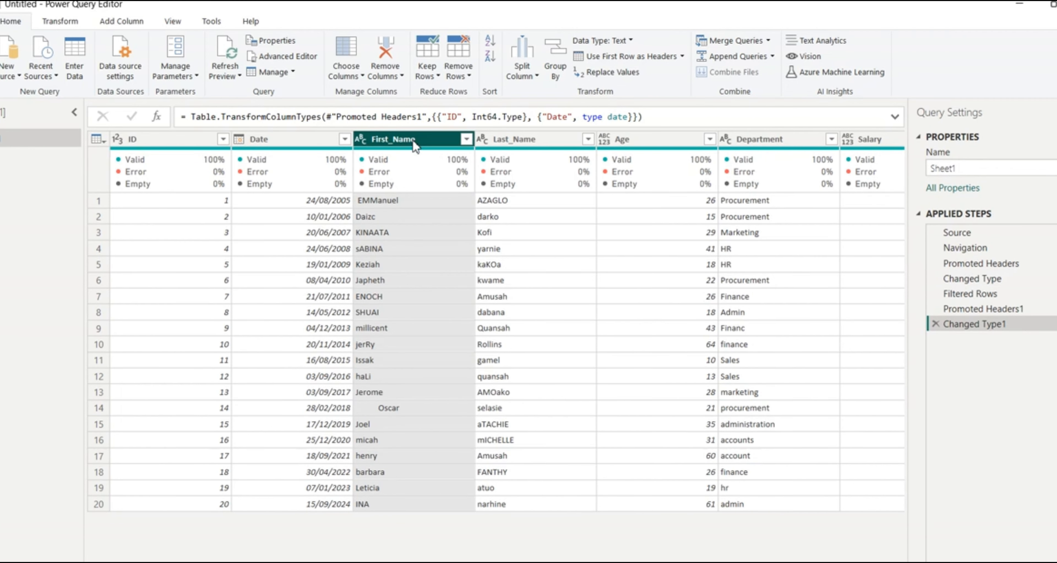
ctrl+click(523, 139)
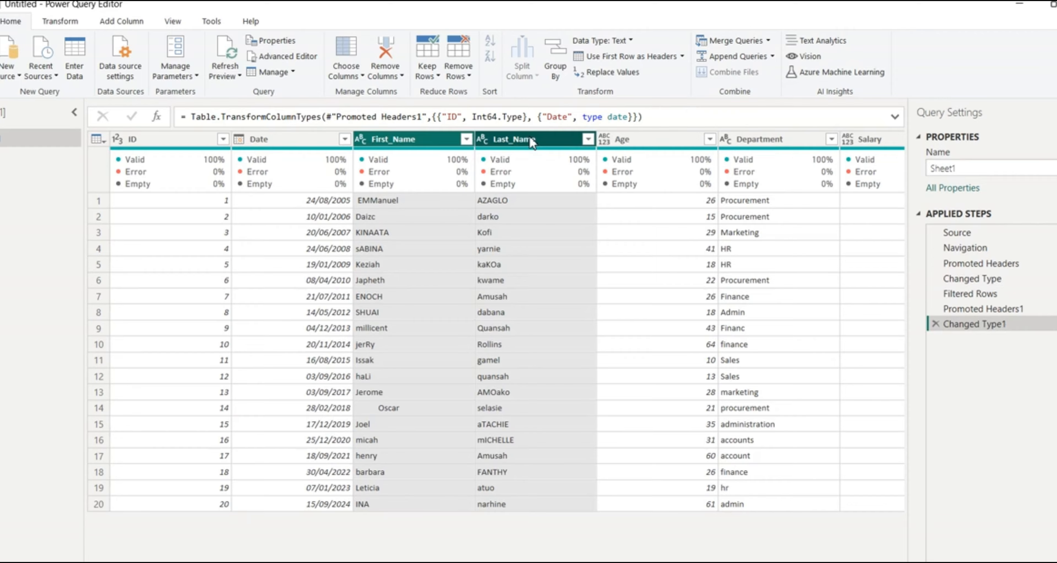
click(398, 139)
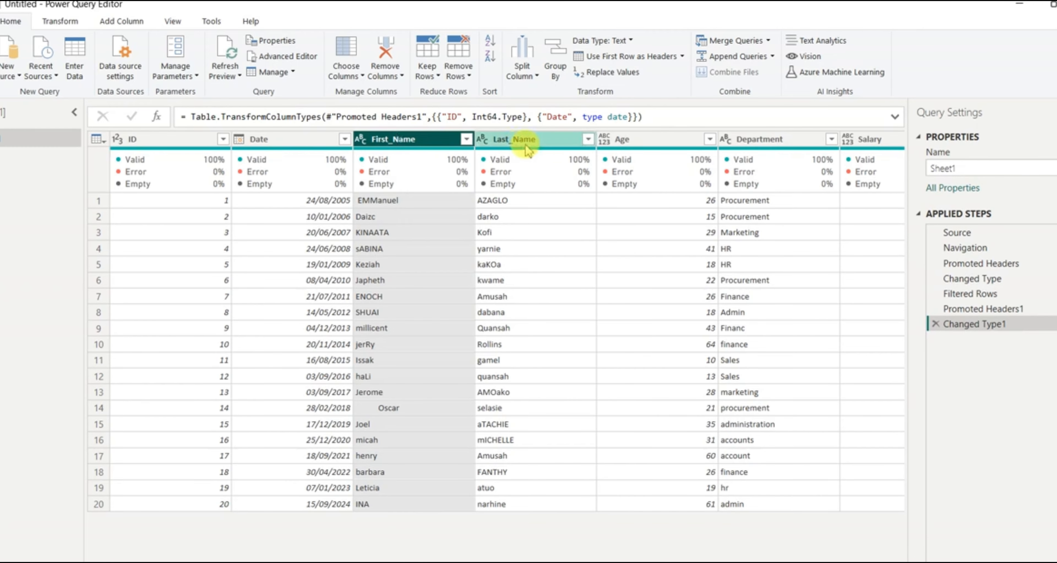
ctrl+click(540, 139)
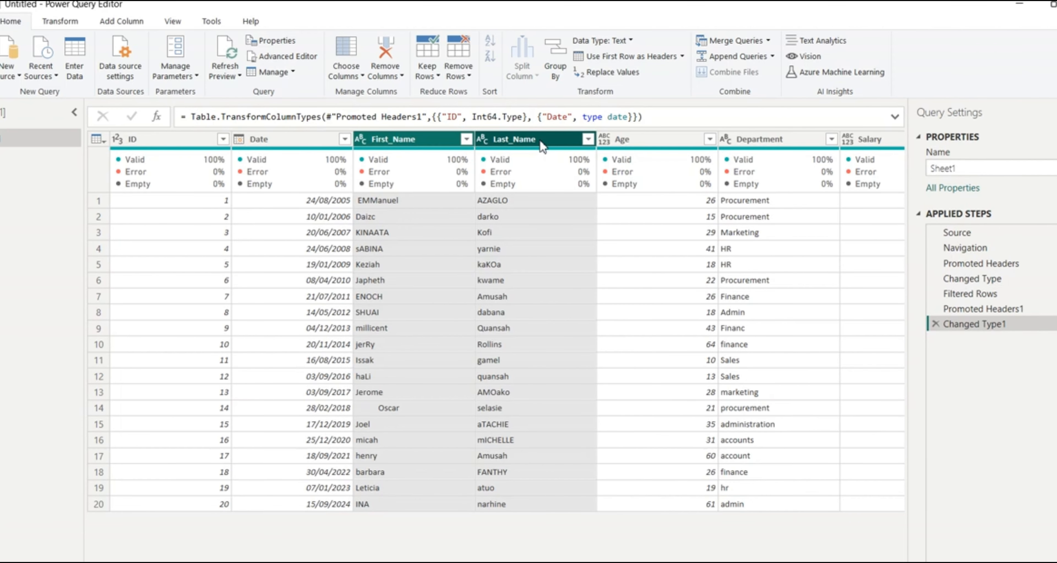
right_click(539, 139)
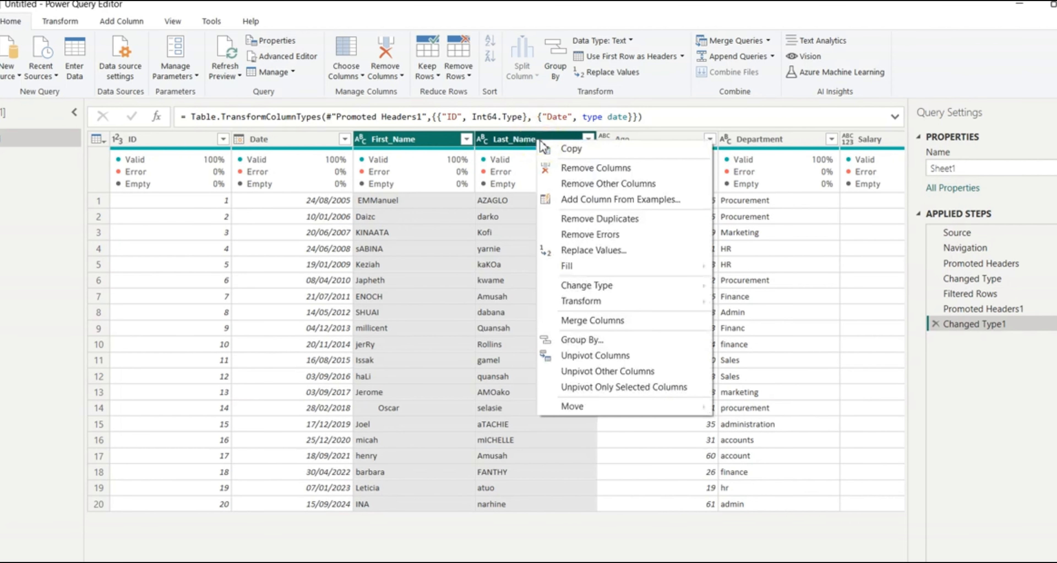
mouse_move(611, 304)
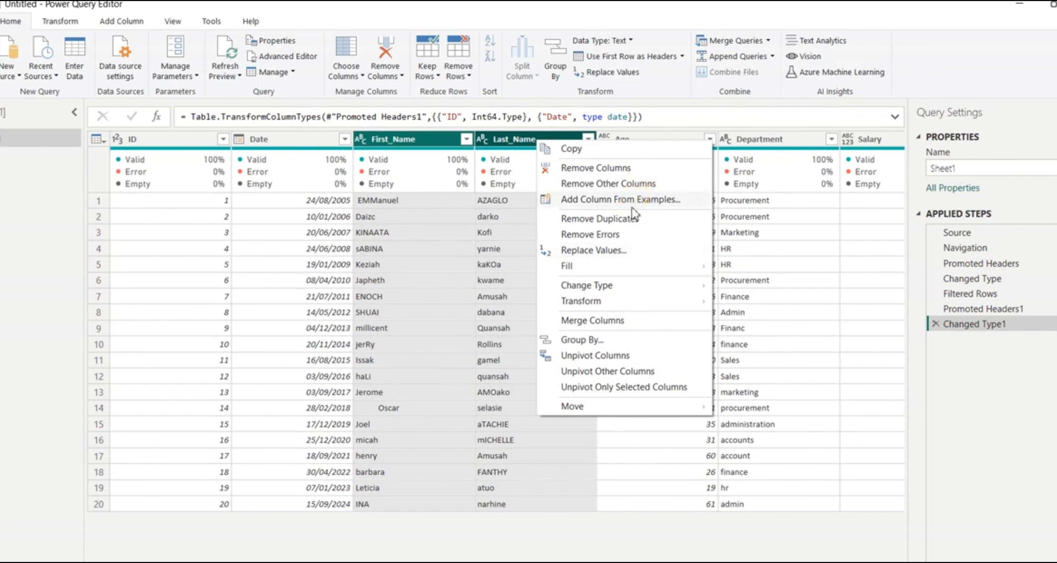
click(607, 323)
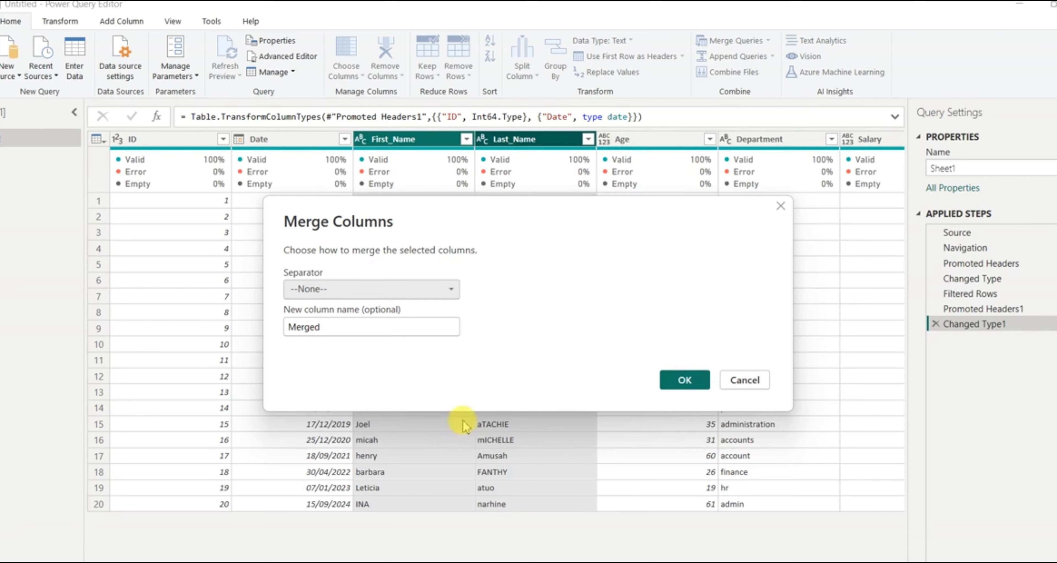
Merge the two name columns with a custom separator of one space into a new column named Full_Name
click(450, 290)
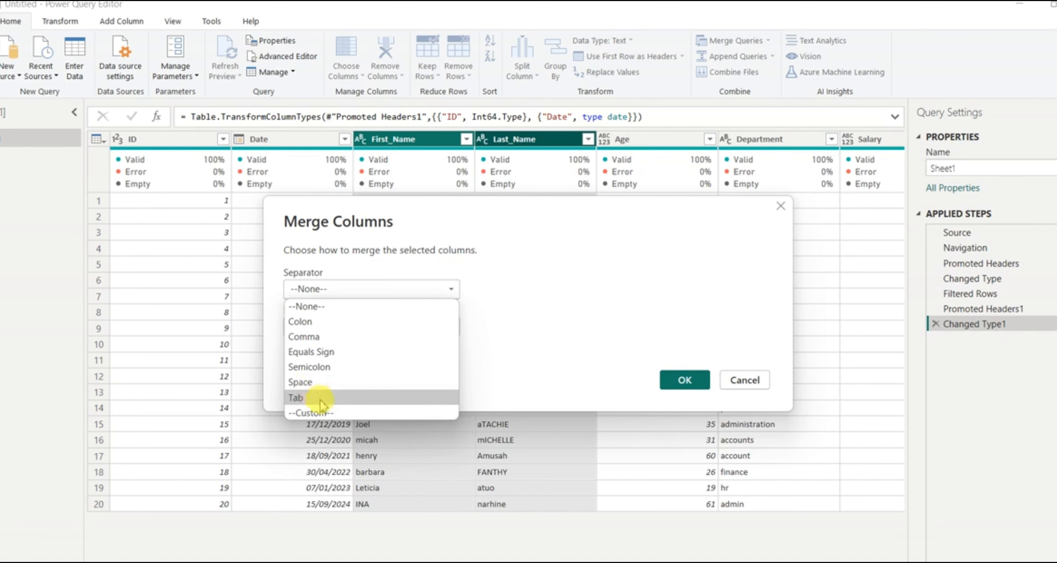
click(324, 413)
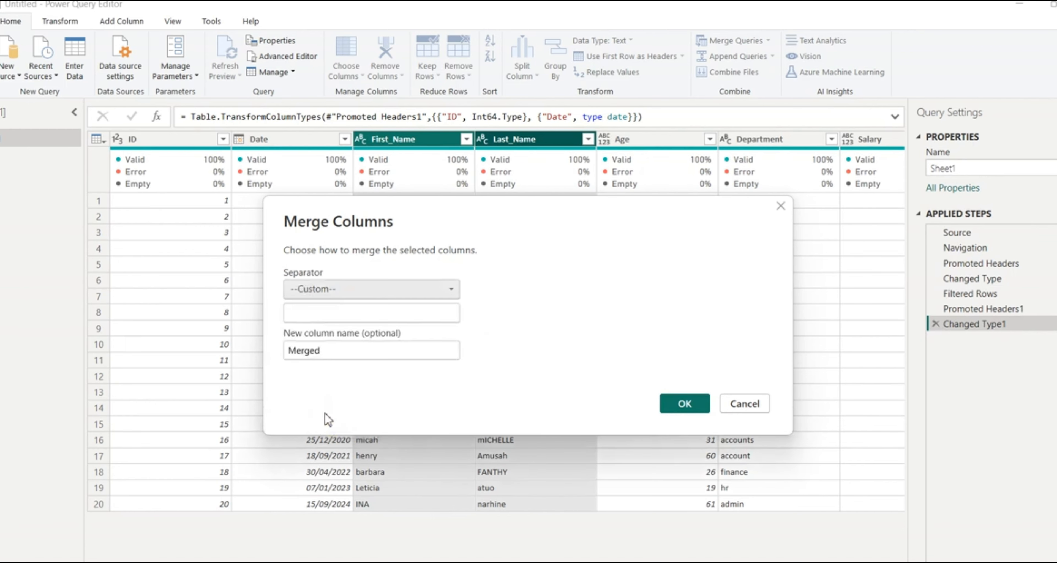
click(301, 313)
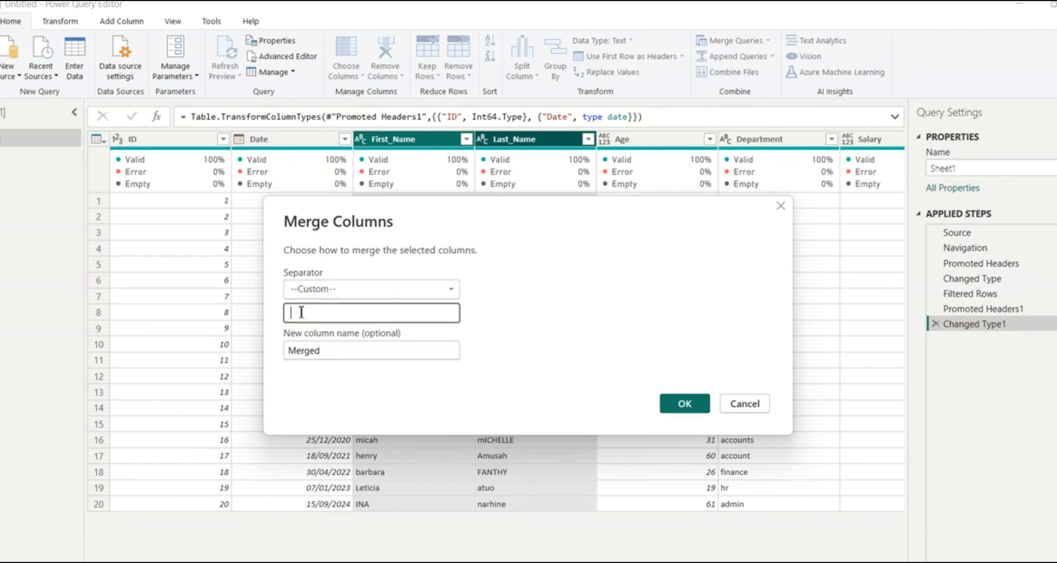
click(329, 352)
drag(329, 352, 276, 349)
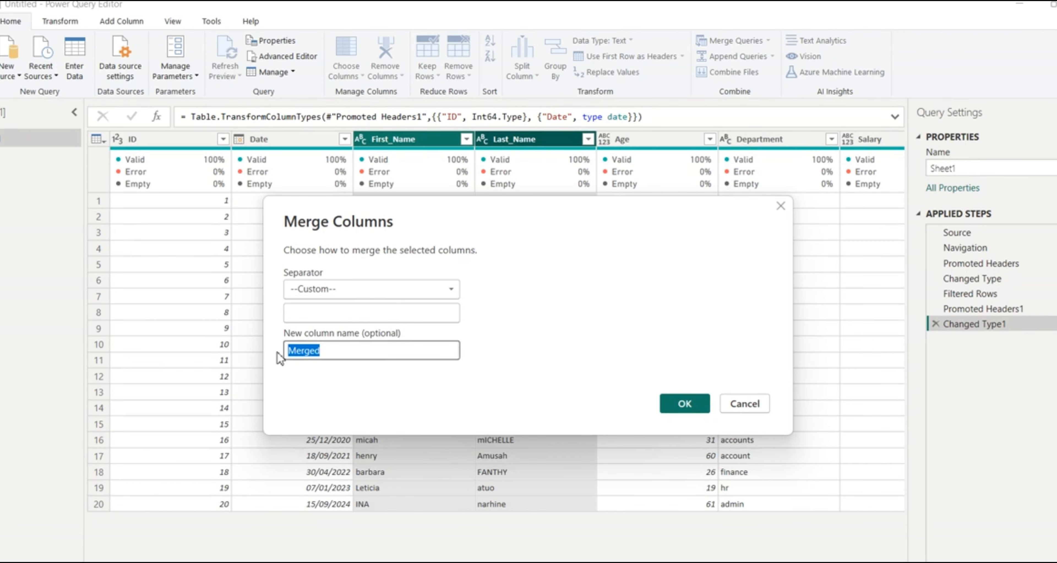
text(Full)
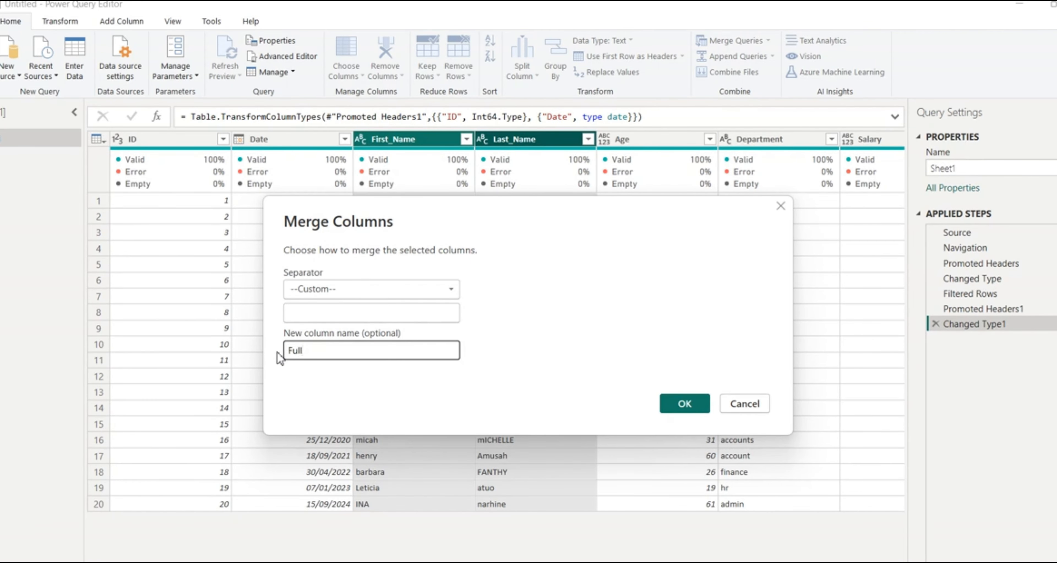
text(_Name)
click(677, 405)
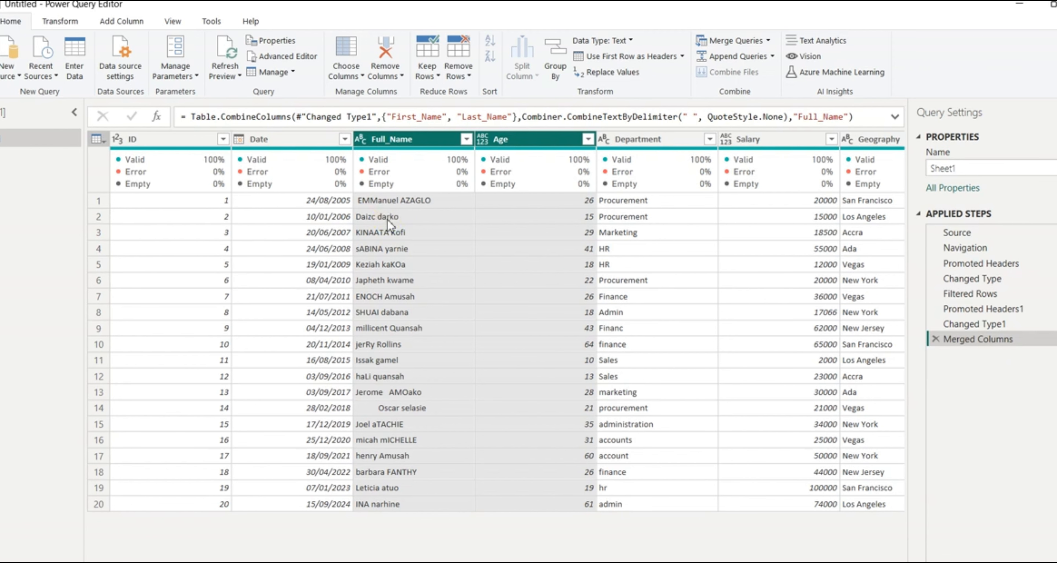
Transform the text in the Full_Name column to lowercase
click(429, 141)
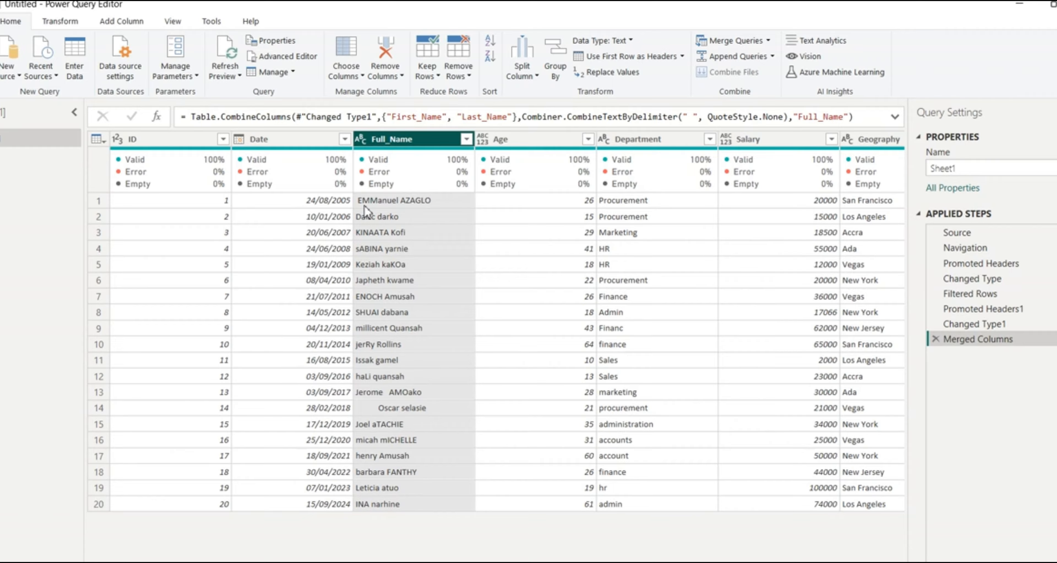
right_click(439, 143)
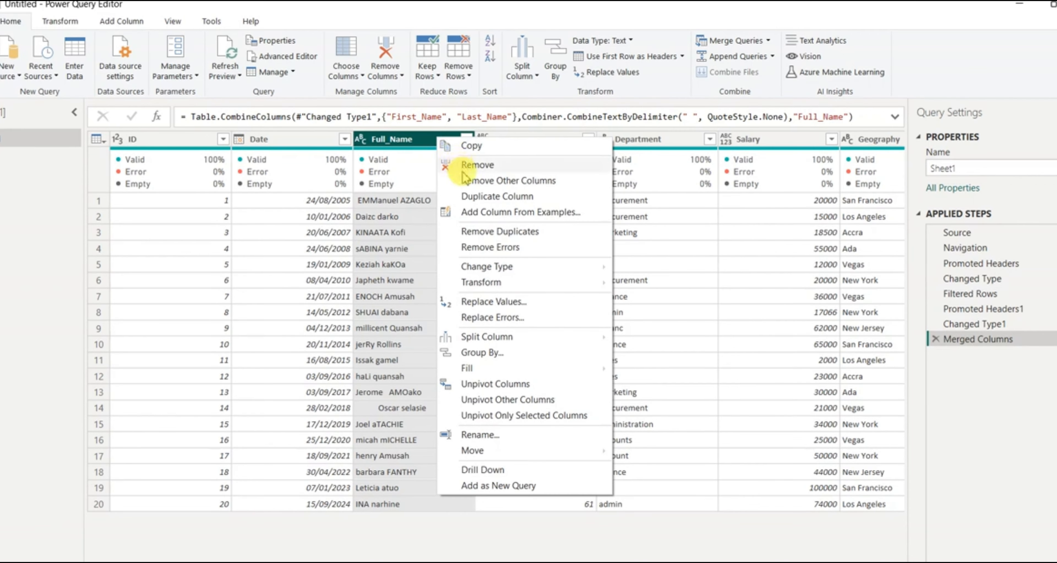
mouse_move(513, 288)
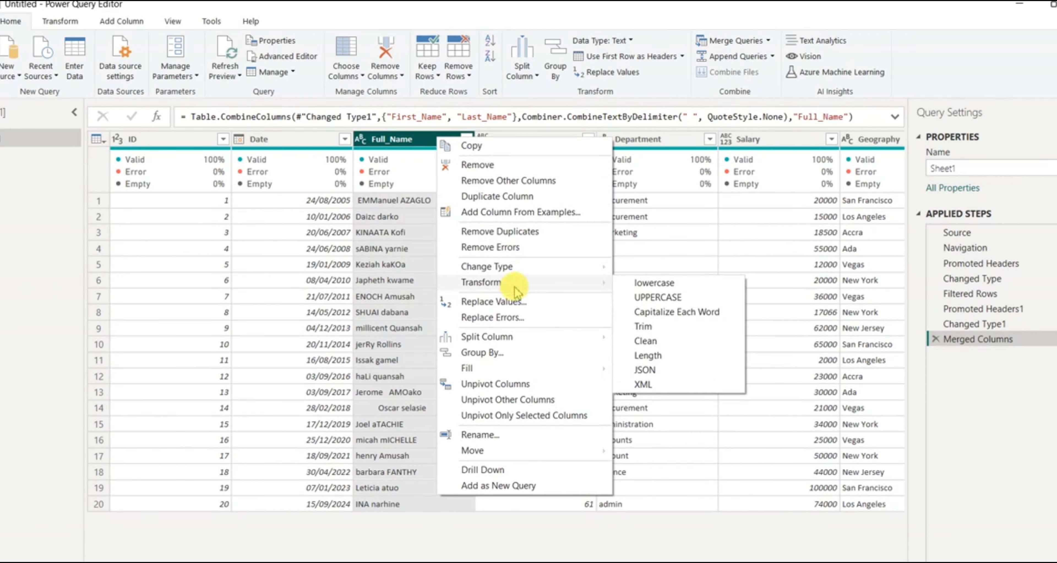
click(662, 286)
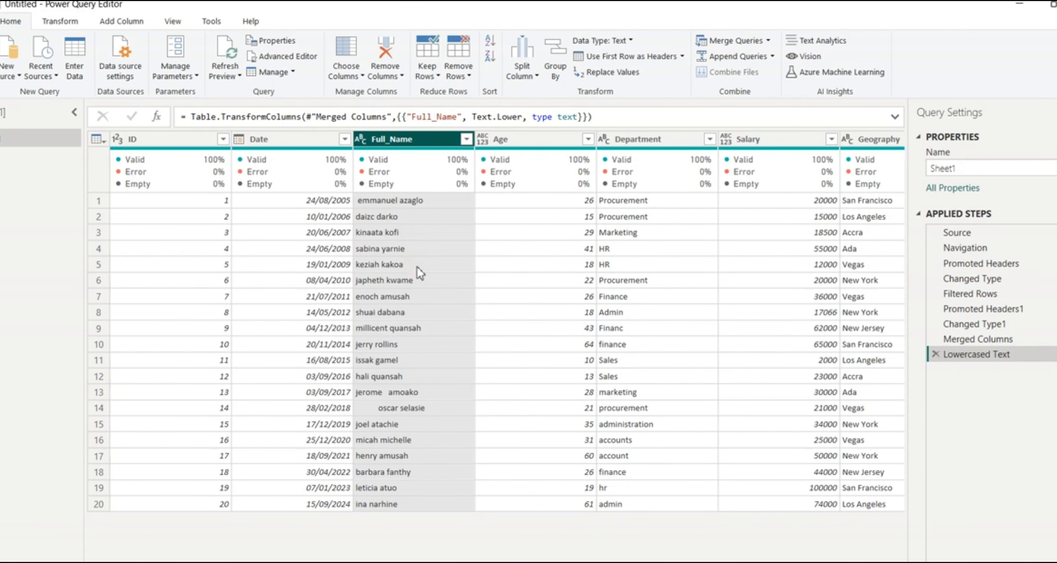
Transform the text in the Full_Name column to UPPERCASE
click(467, 140)
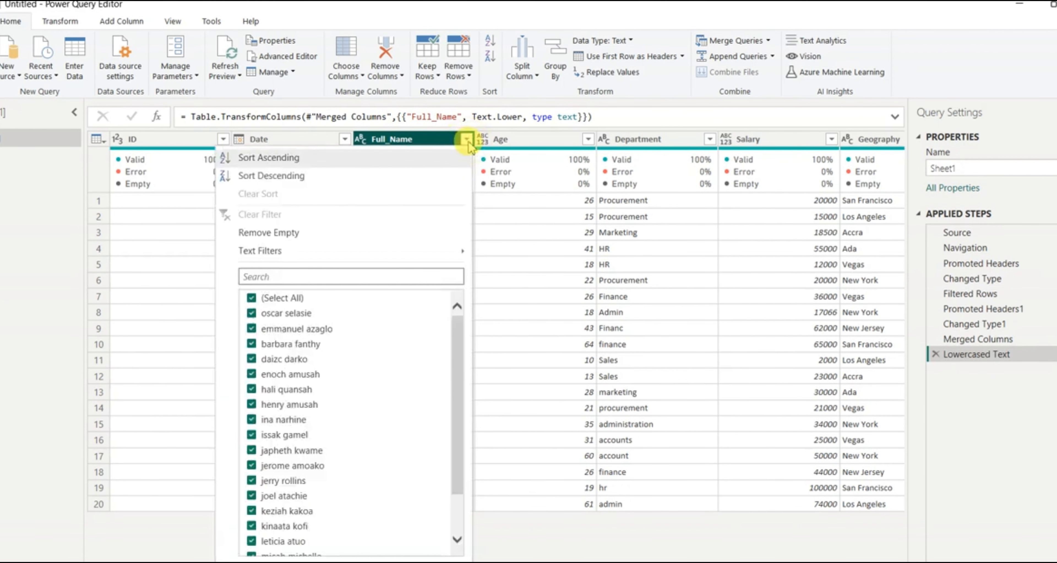
click(467, 140)
right_click(435, 144)
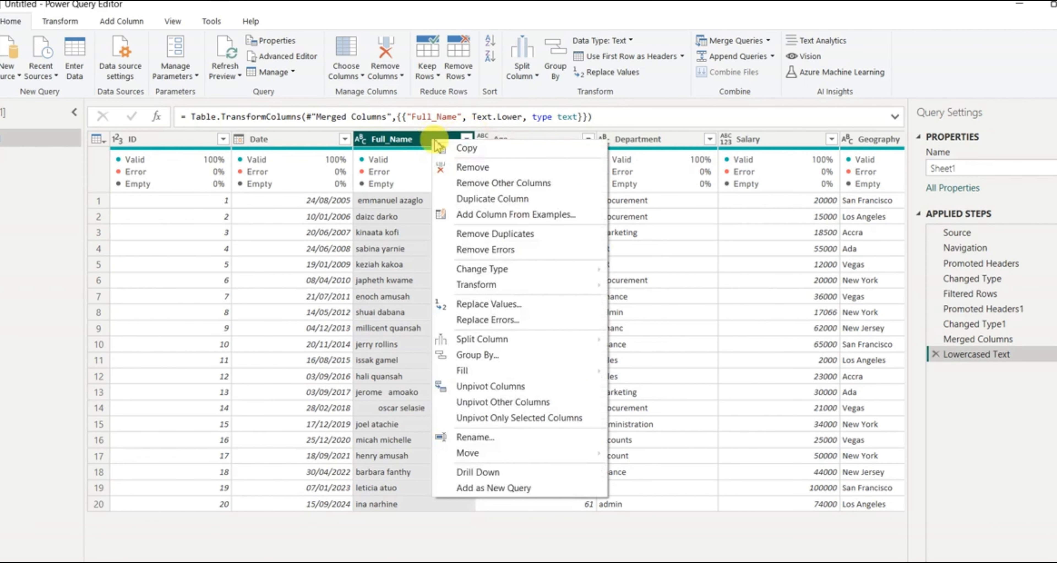
mouse_move(550, 284)
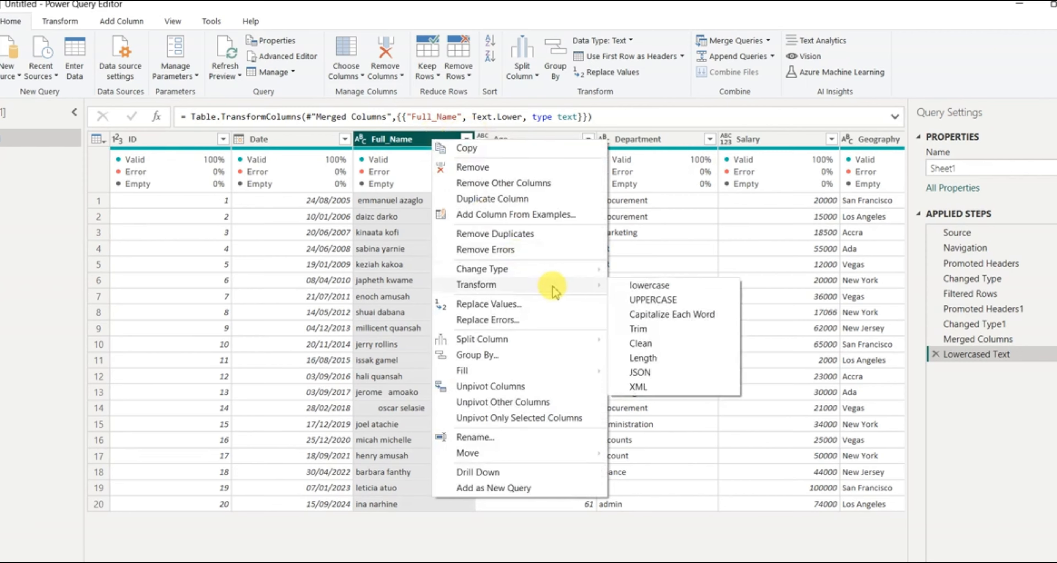
click(669, 299)
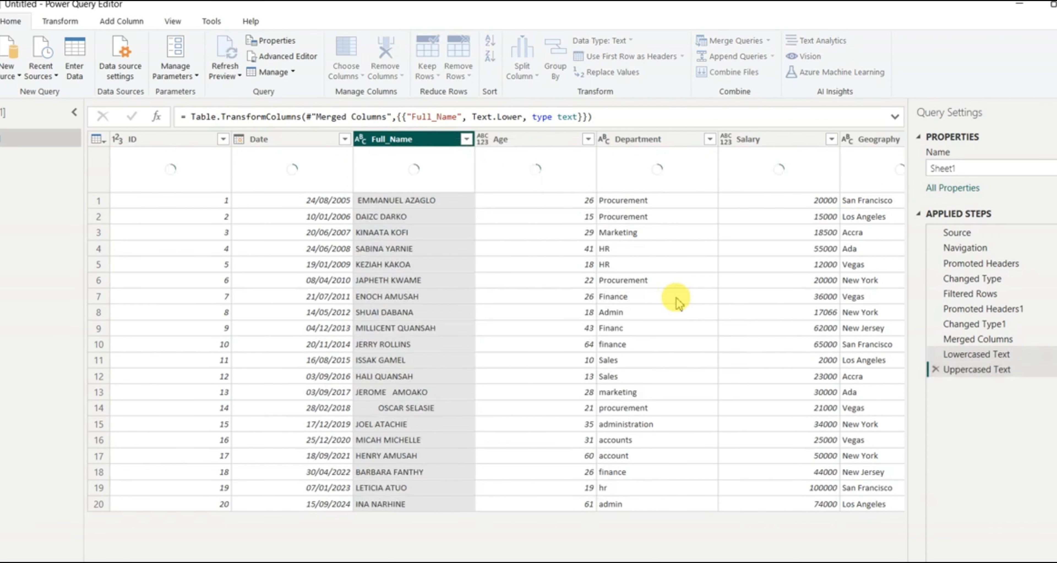
Apply Capitalize Each Word to the text in the Full_Name column
right_click(439, 140)
mouse_move(550, 284)
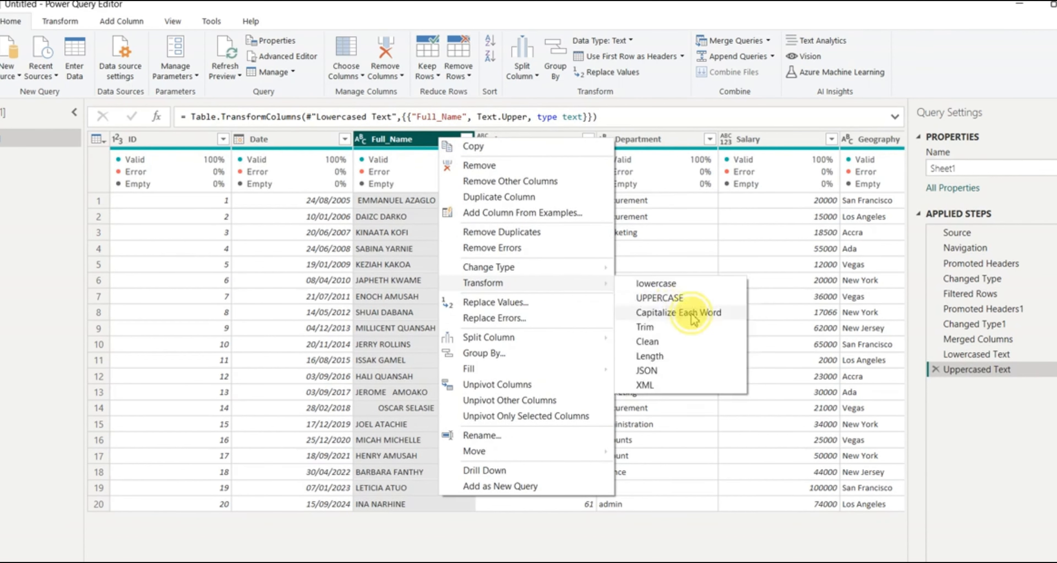
click(693, 315)
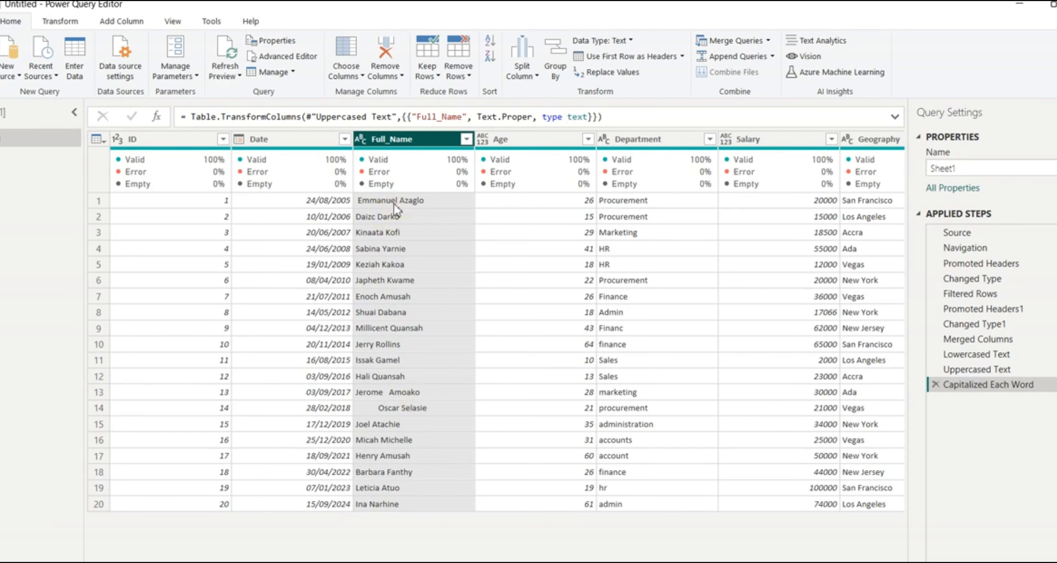
Try trimming the text in the Full_Name column and remove the resulting applied step
right_click(434, 140)
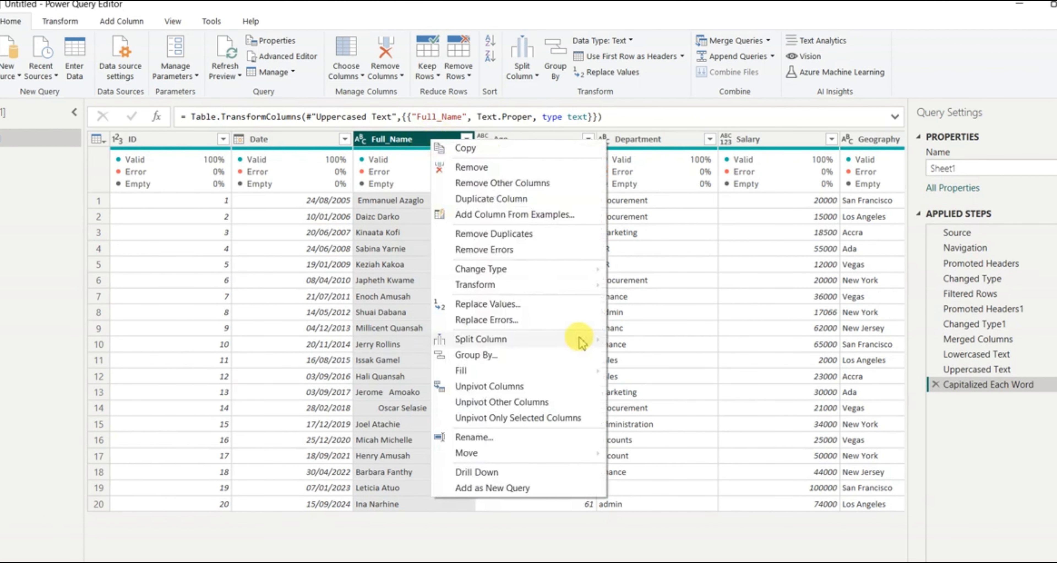
mouse_move(585, 288)
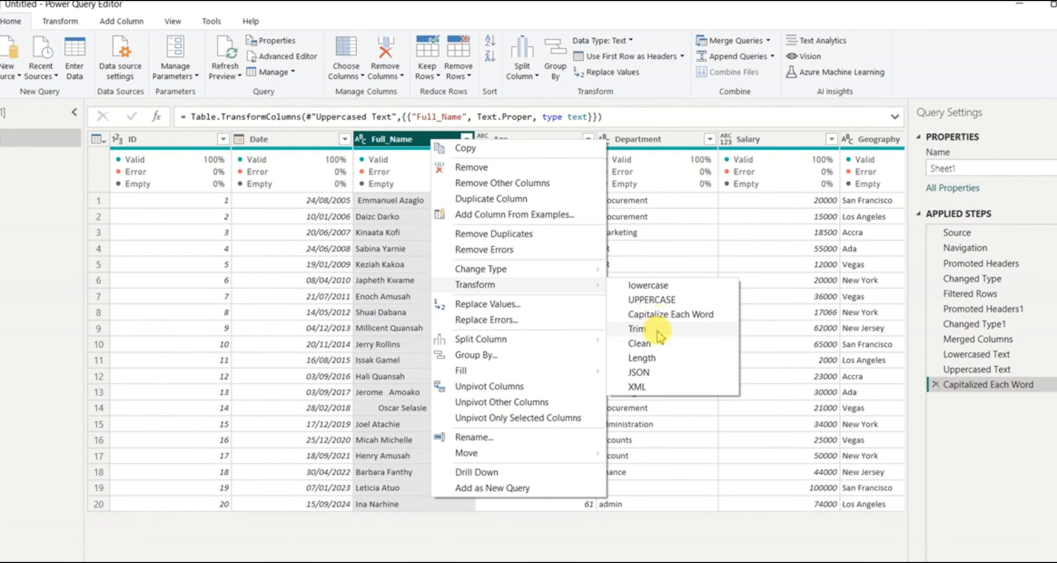
click(637, 328)
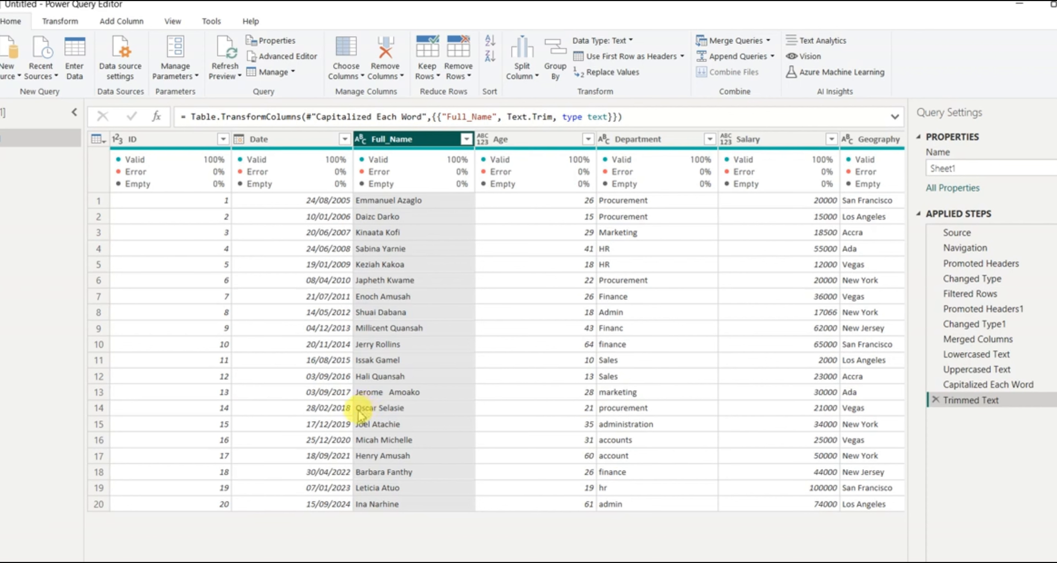
click(936, 399)
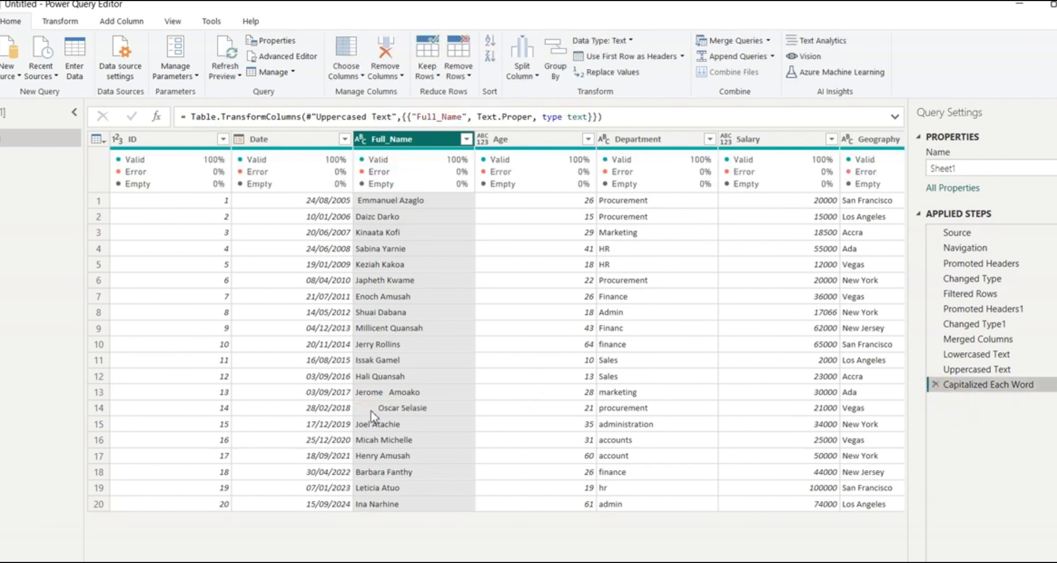
Trim the leading and trailing spaces from the text in the Full_Name column
right_click(421, 140)
mouse_move(542, 292)
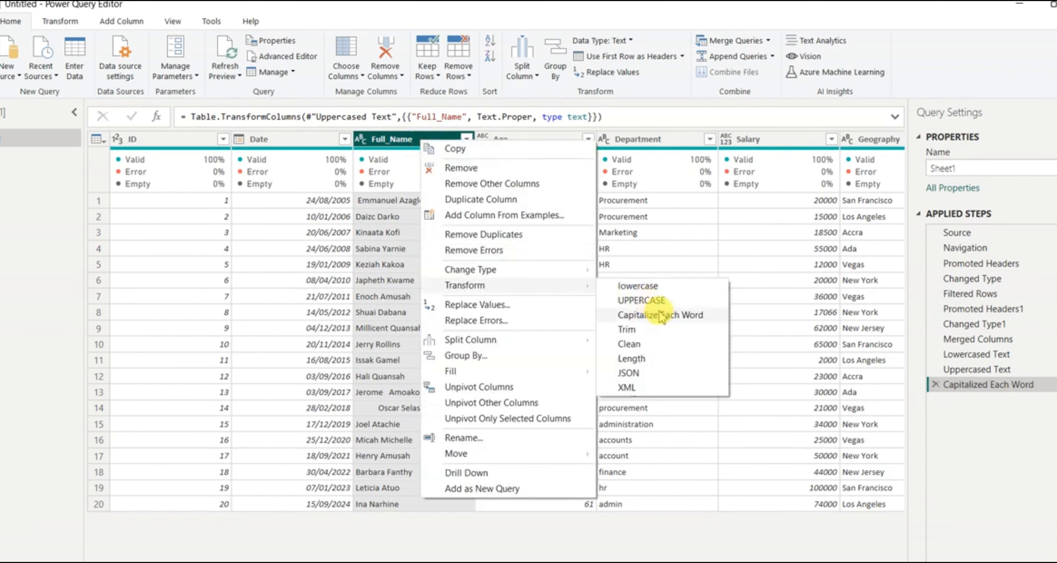
click(637, 333)
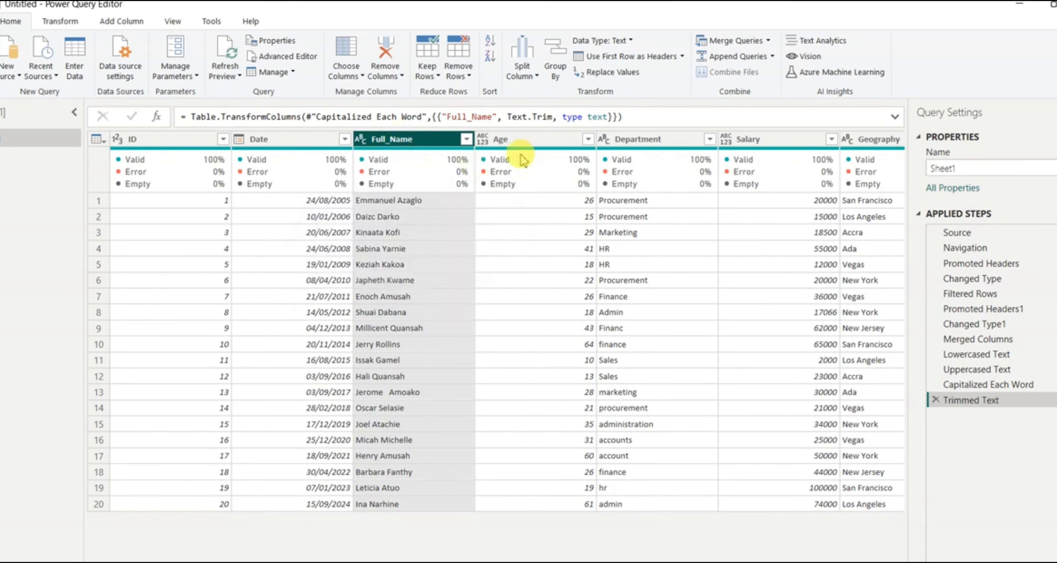
Change the data type of the Age column to Whole Number
click(554, 143)
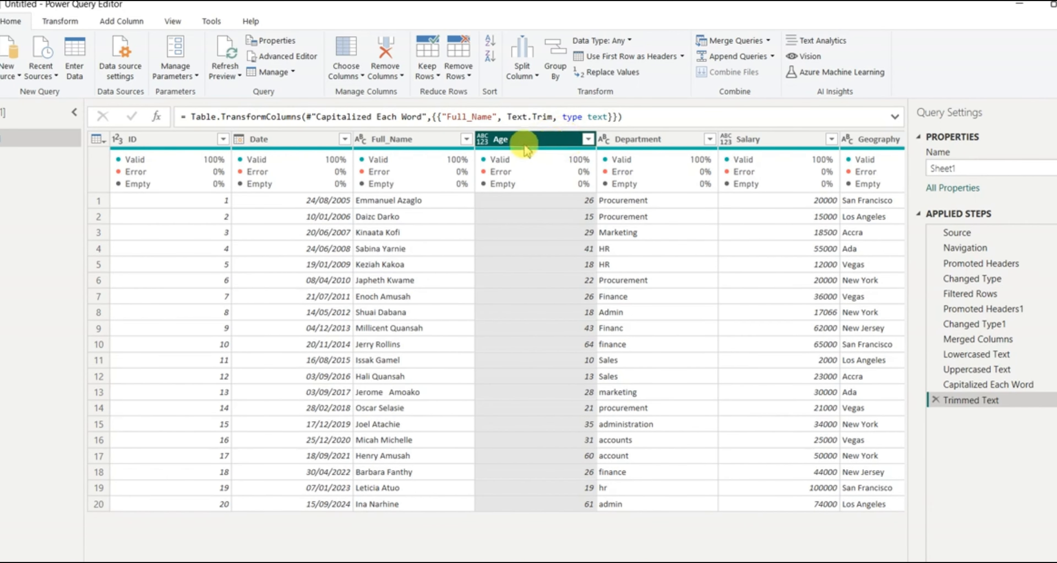
click(483, 141)
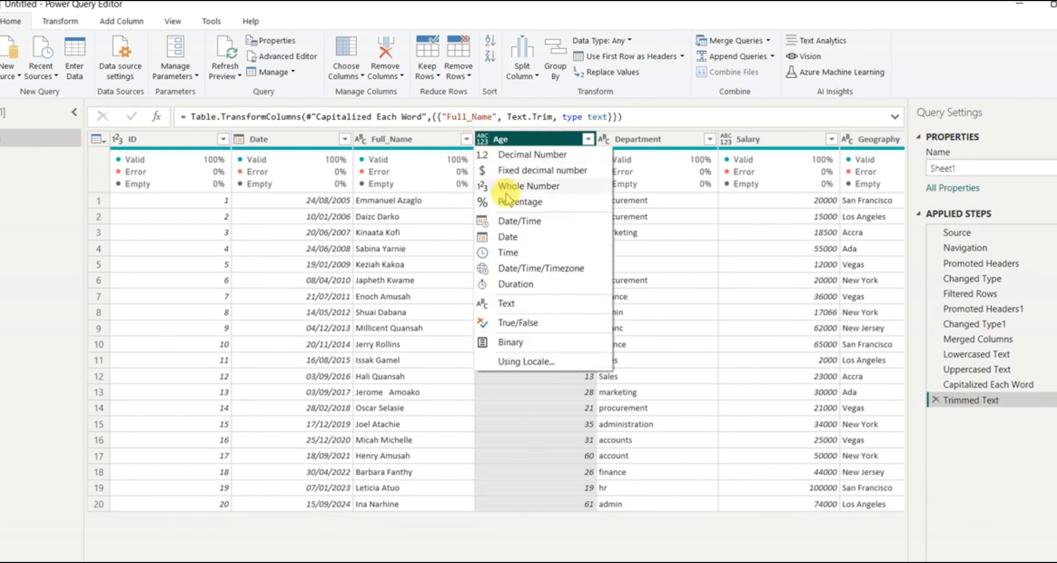
click(533, 186)
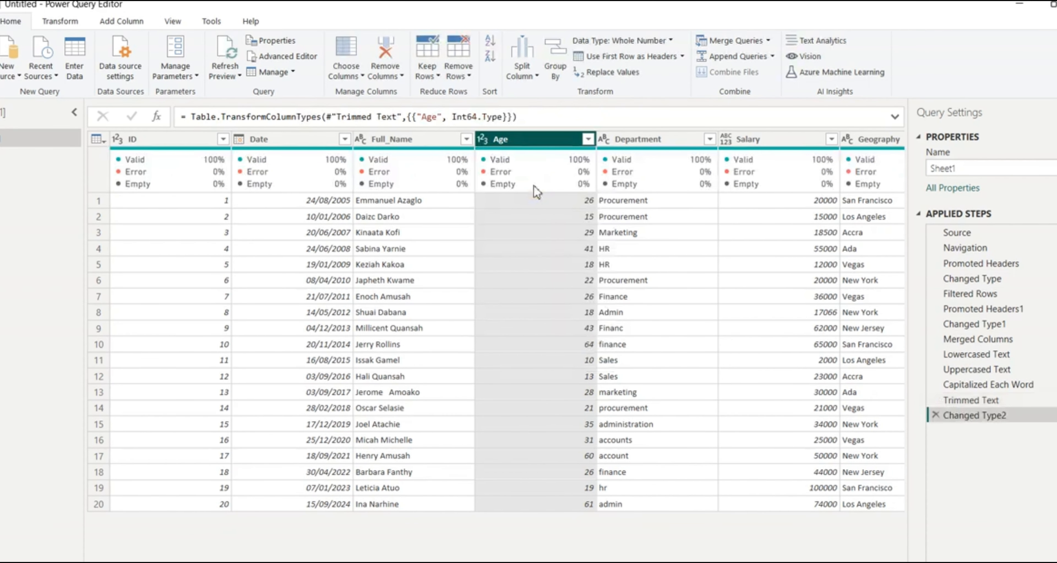
Check the distinct values in the Department column's filter and apply it with all values selected
click(660, 141)
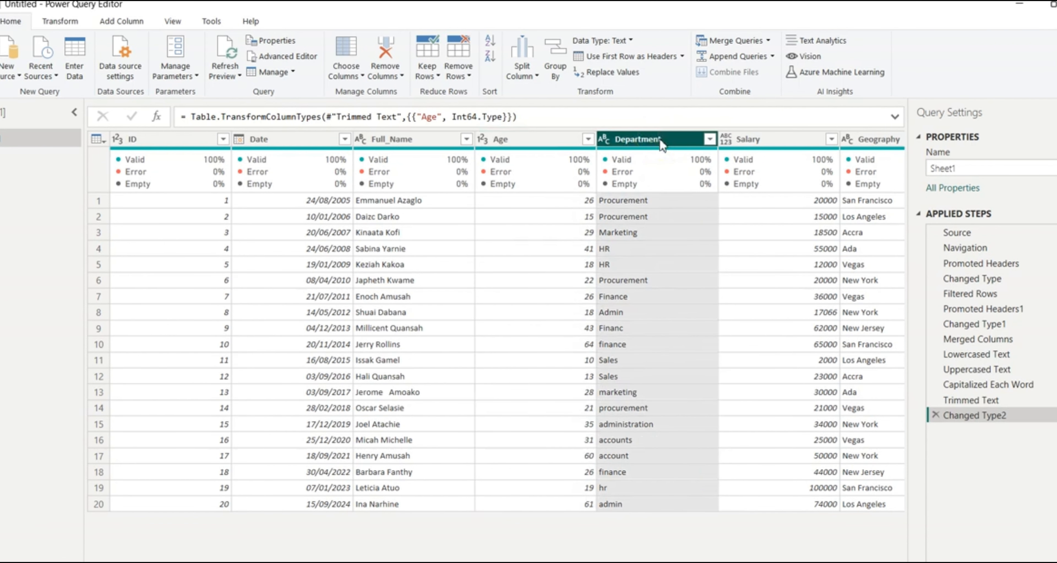
click(710, 141)
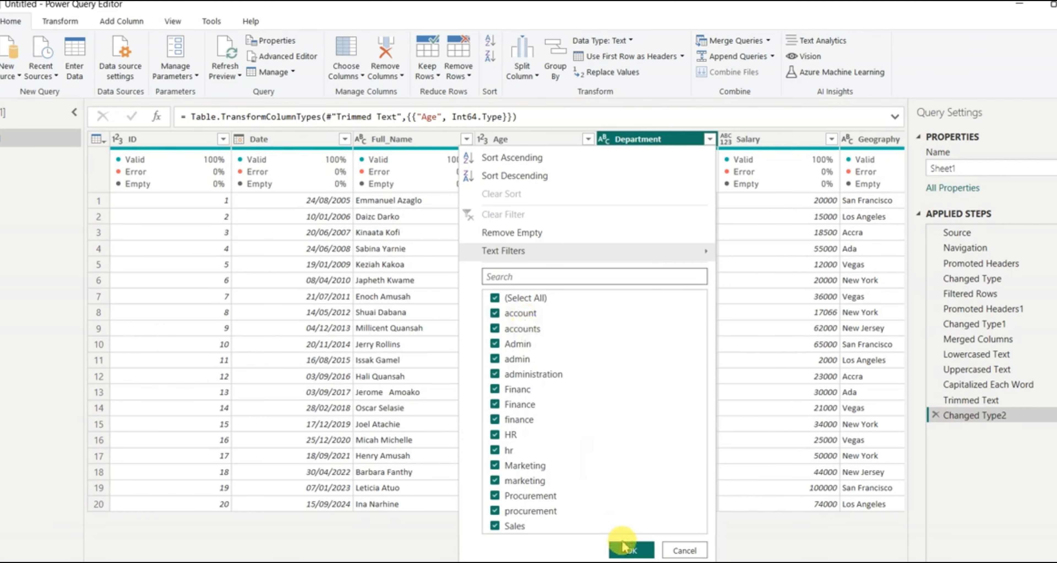
click(631, 550)
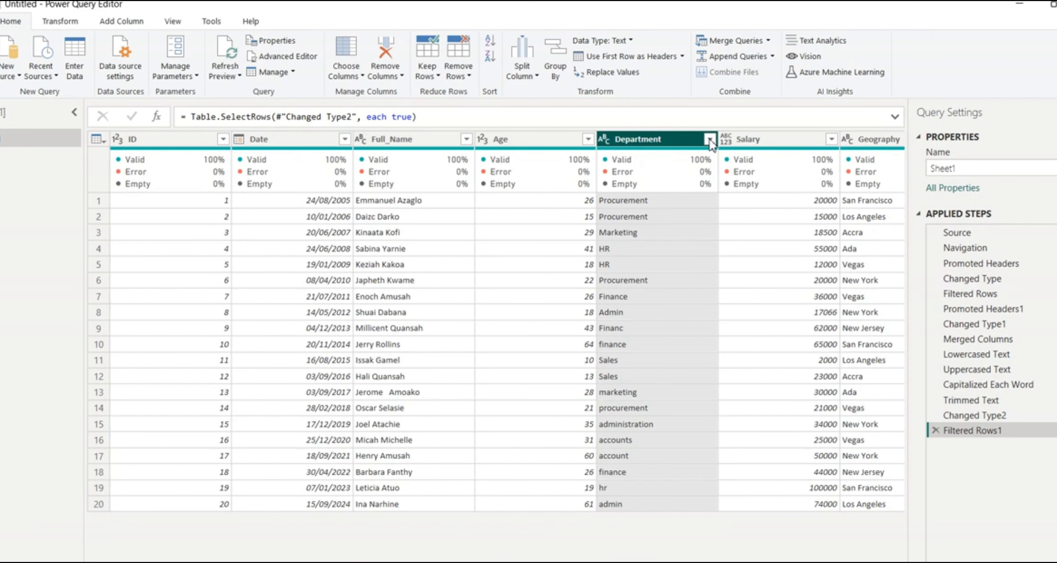
Replace the value "accounts" with "account" in the Department column
click(709, 139)
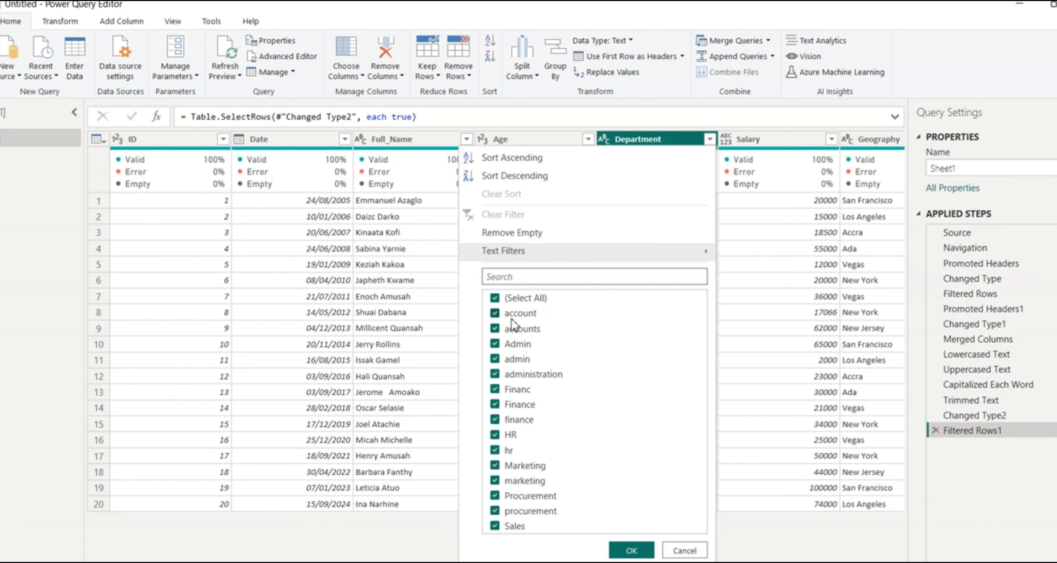
click(710, 141)
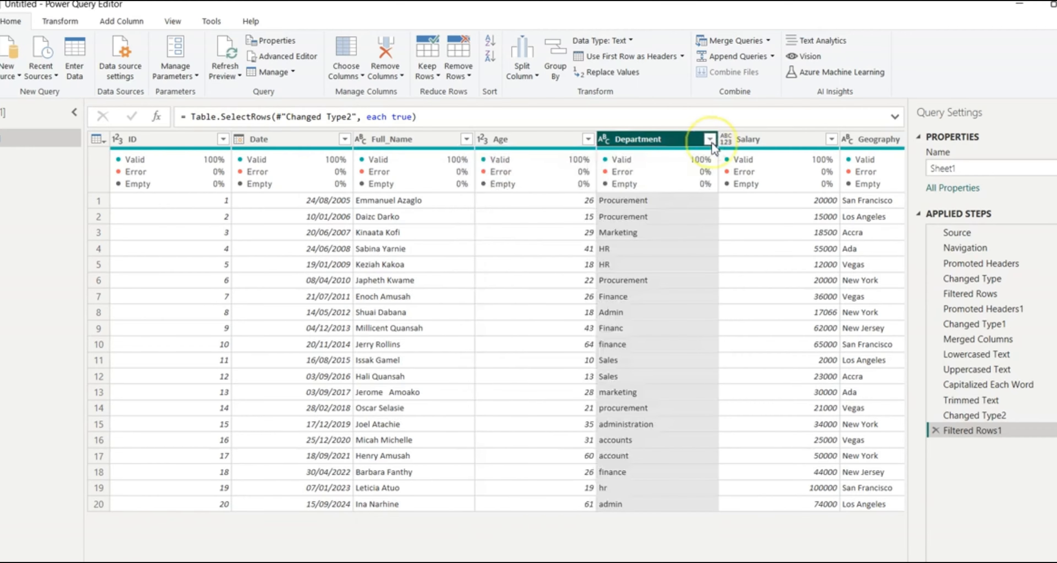
right_click(684, 143)
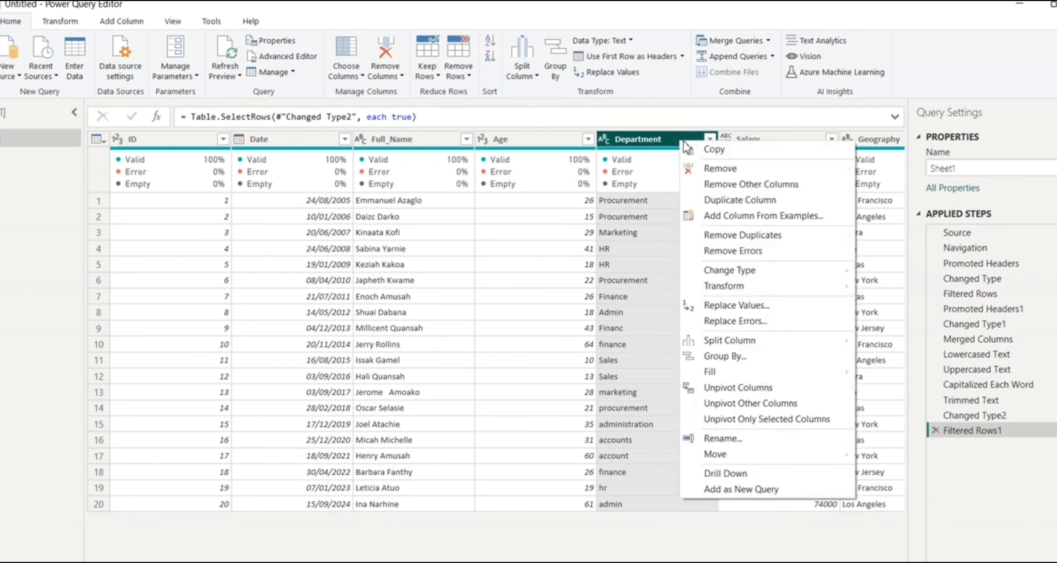
click(744, 304)
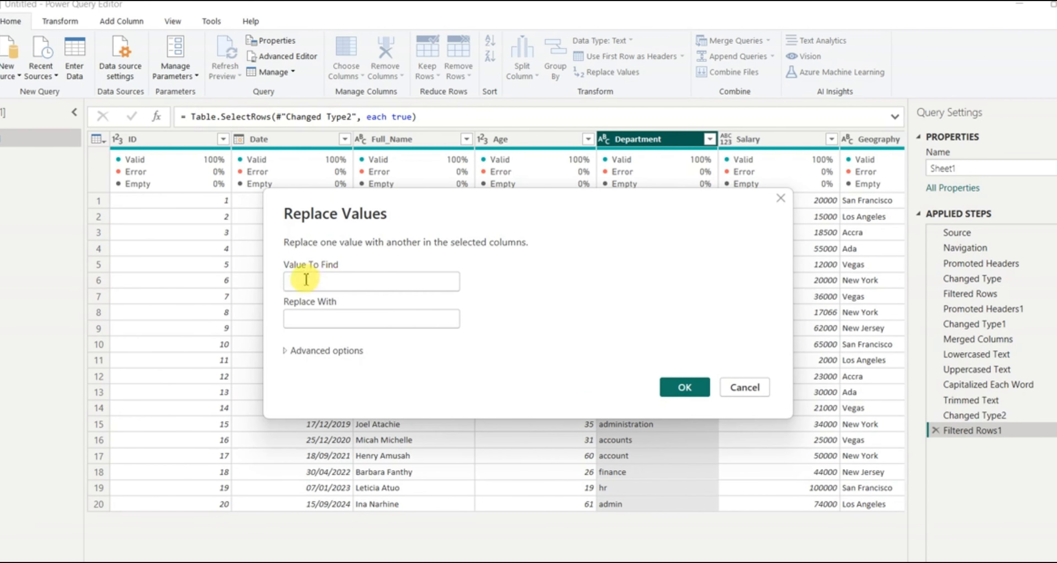
text(accounts)
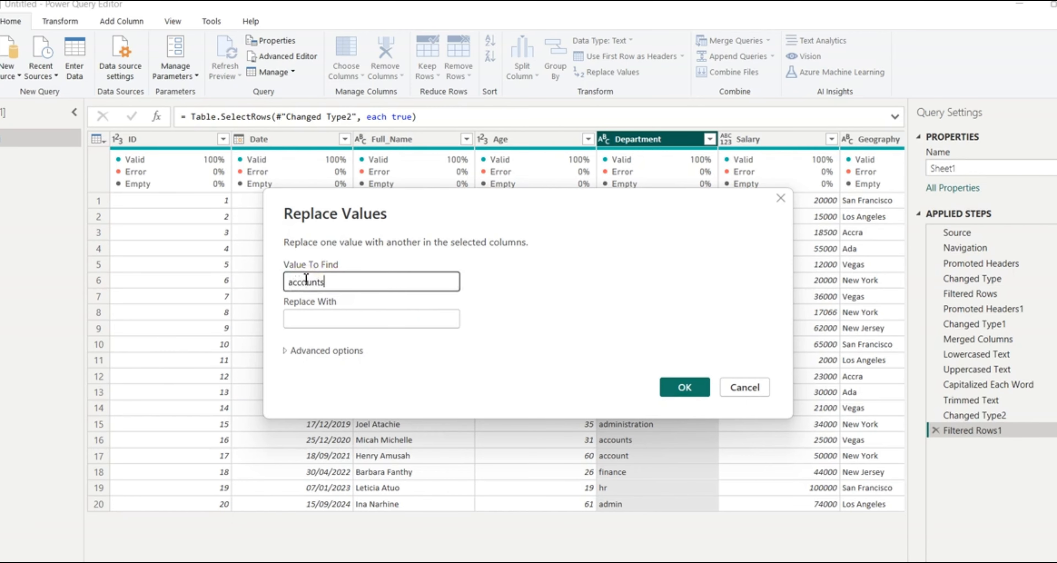
click(306, 320)
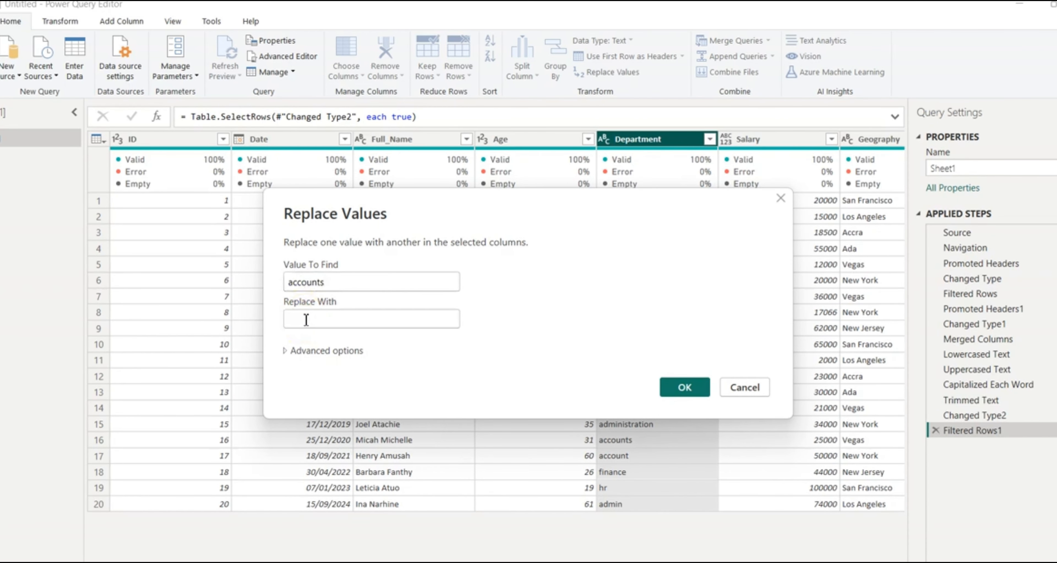
text(account)
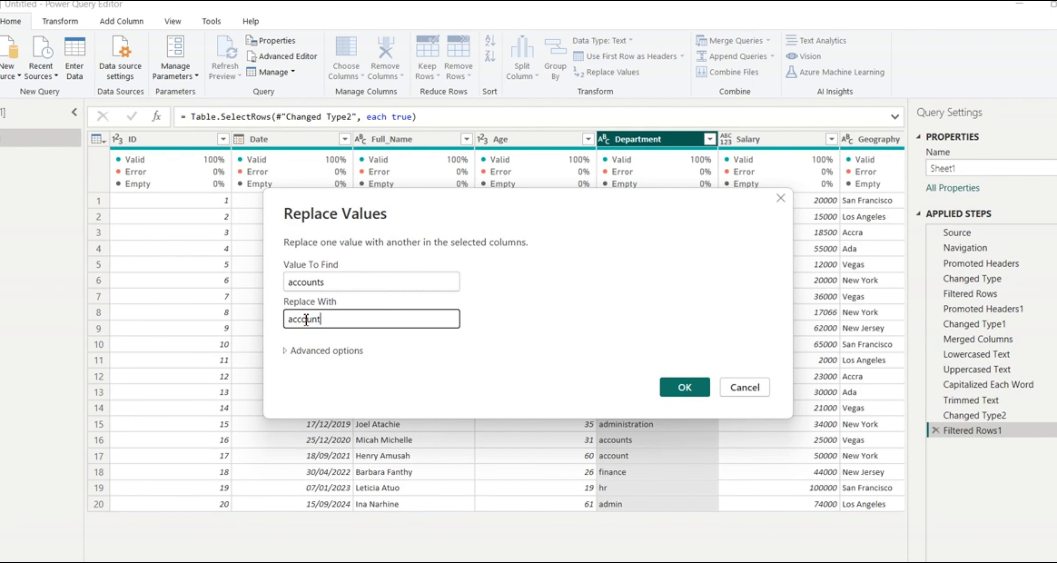
click(675, 388)
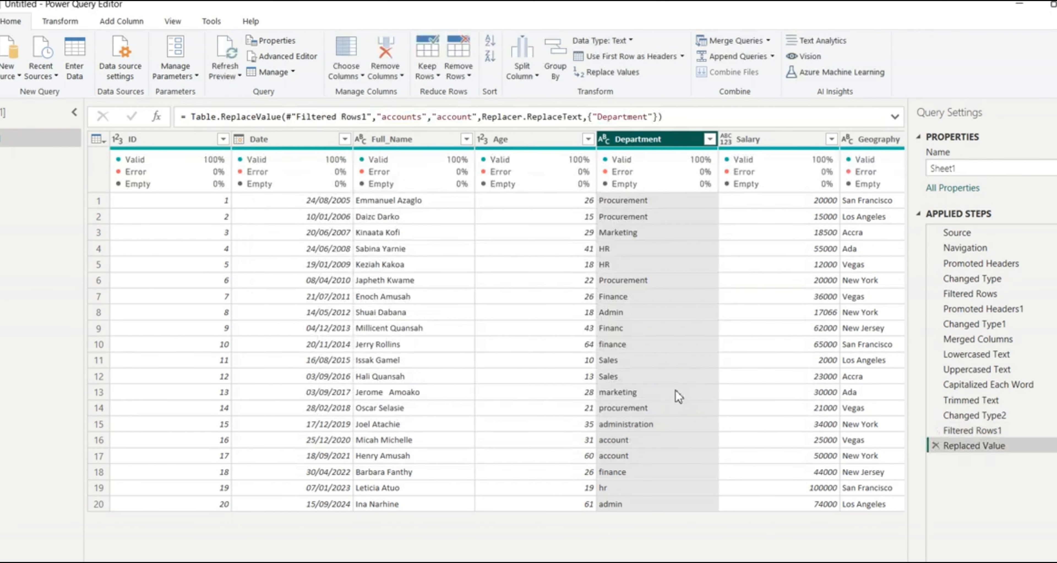
Replace the value "admin" with "Admin" in the Department column
click(709, 139)
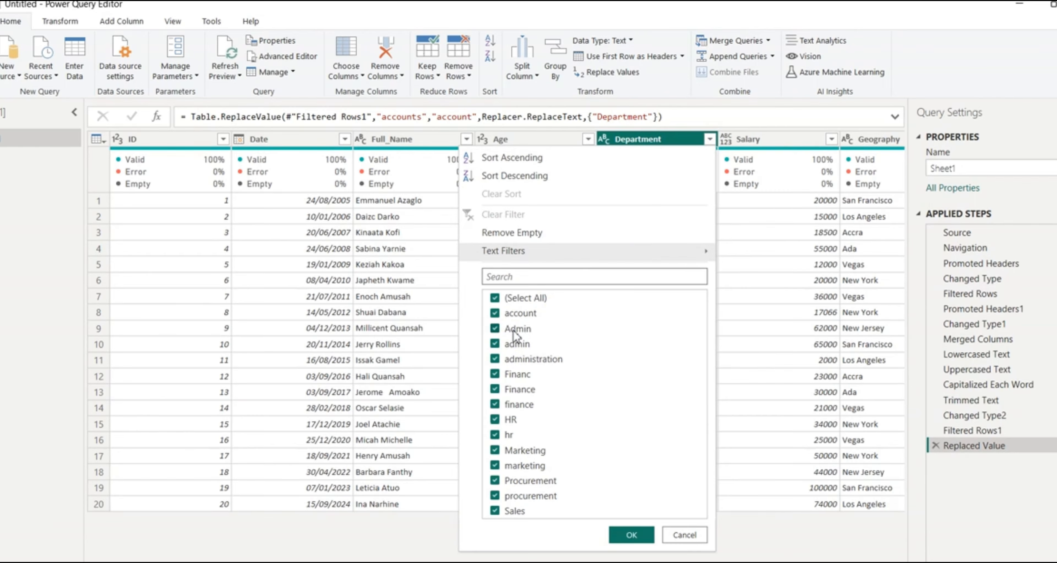
click(711, 142)
right_click(682, 140)
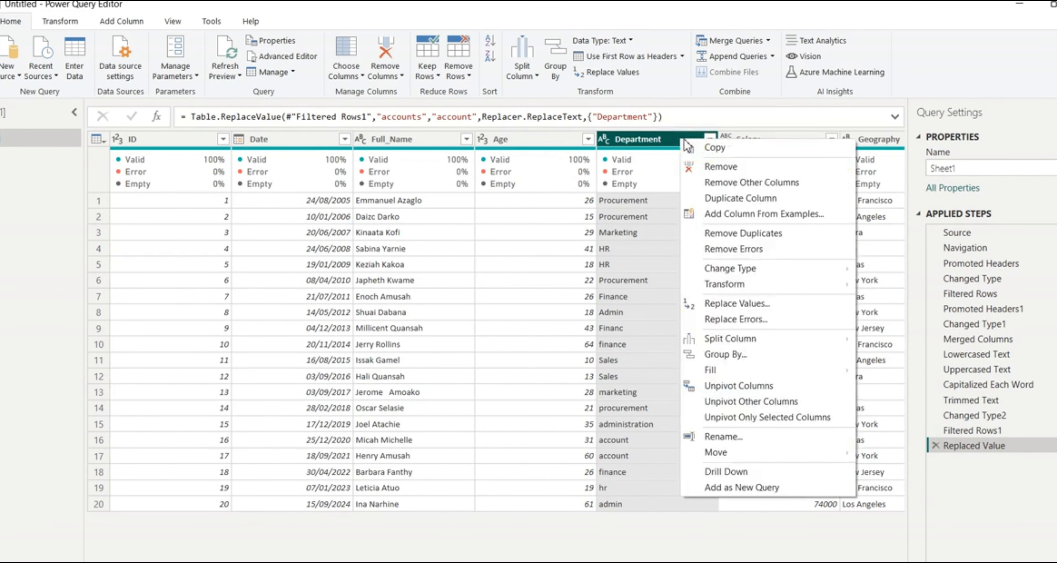
click(735, 304)
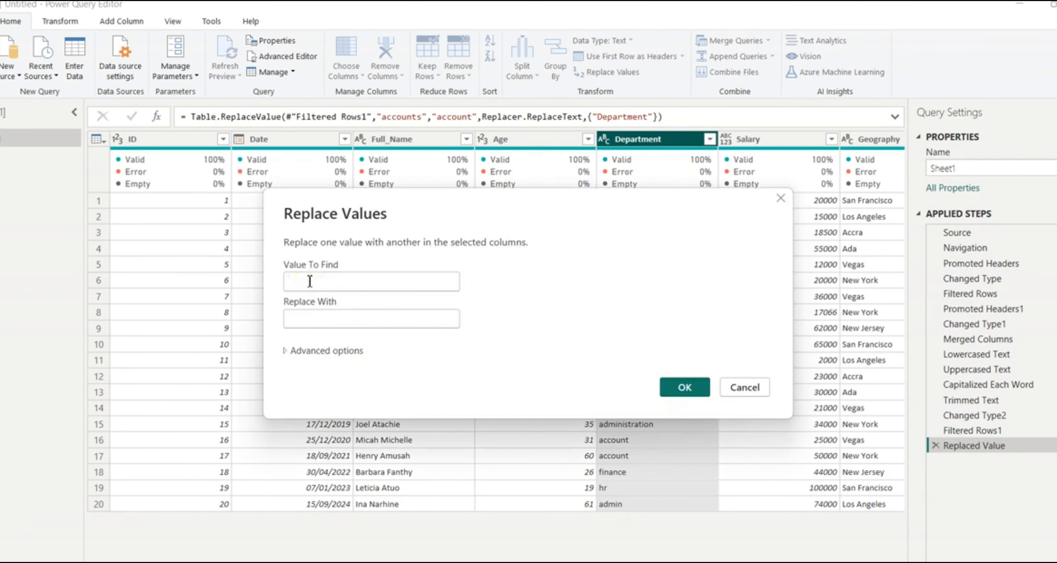
text(admin)
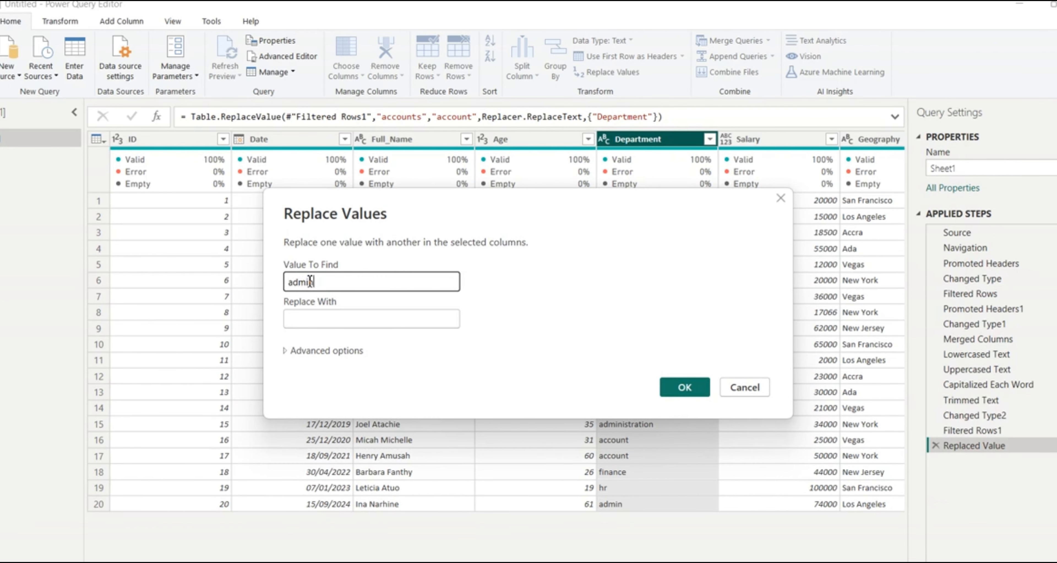
click(295, 318)
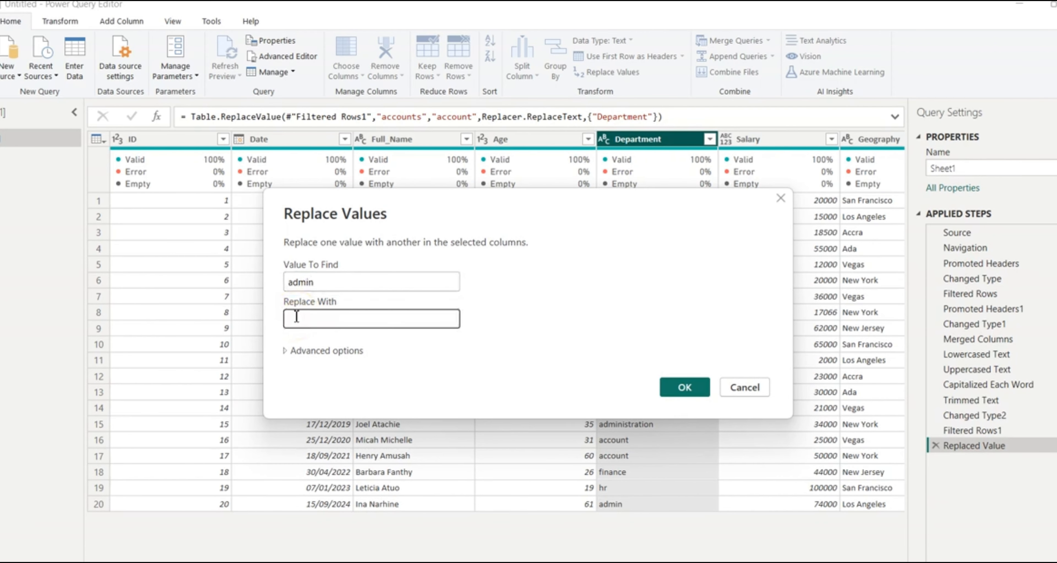
text(Admin)
click(684, 387)
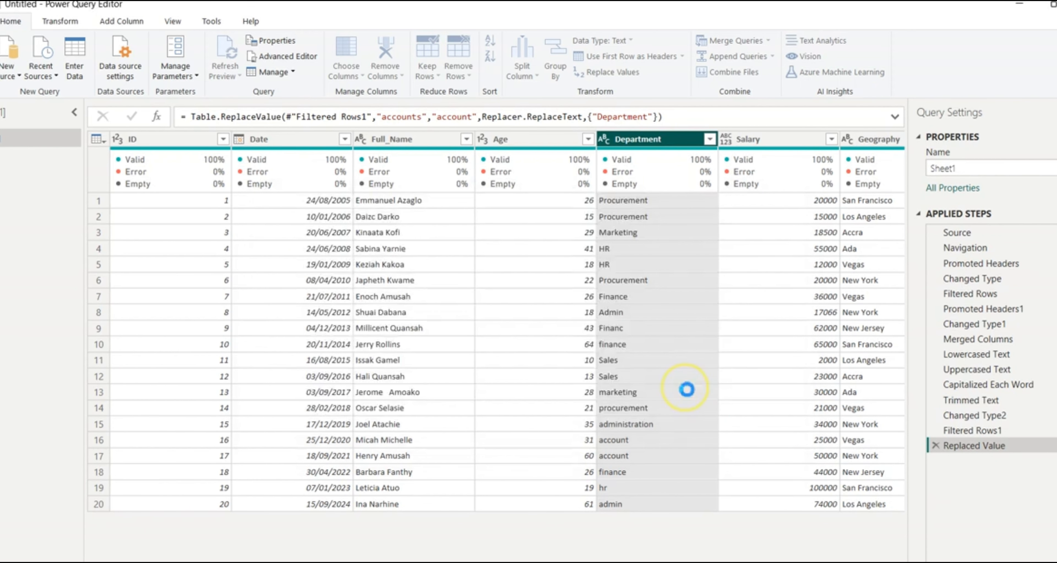
Replace the value "Administration" with "Admin" in the Department column
click(709, 139)
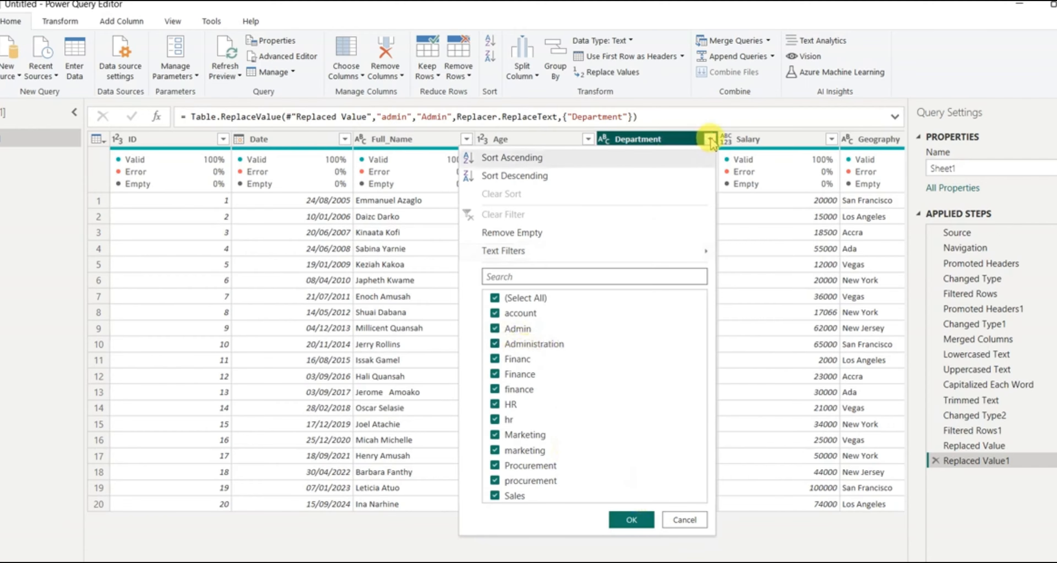
click(701, 141)
right_click(675, 148)
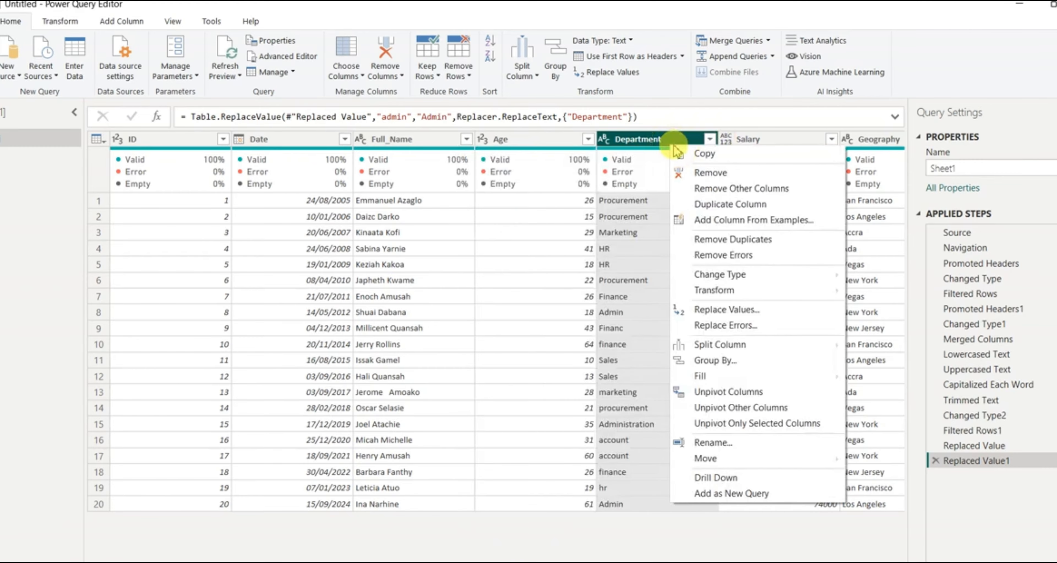
click(743, 313)
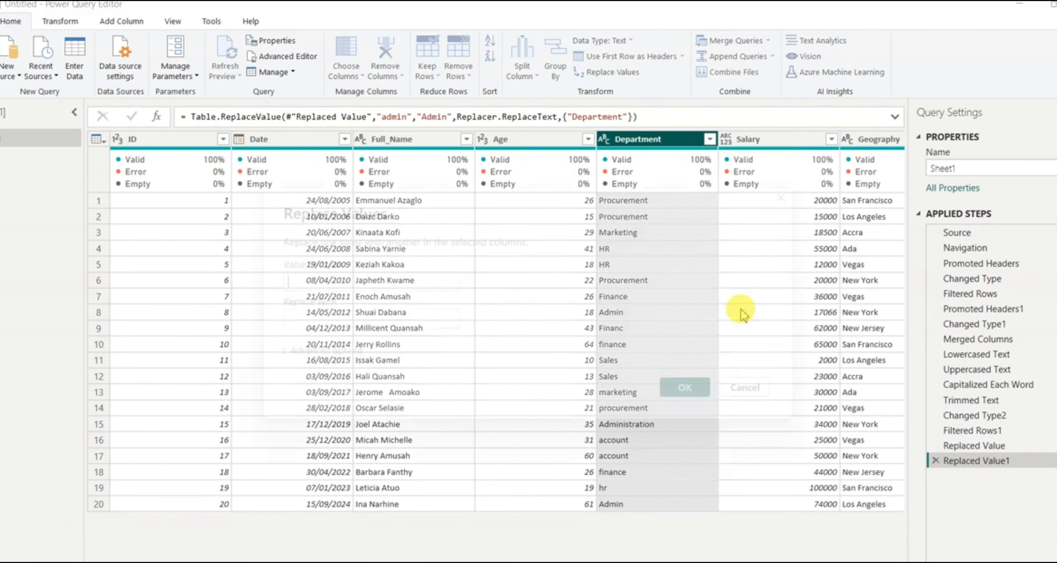
click(325, 284)
text(A)
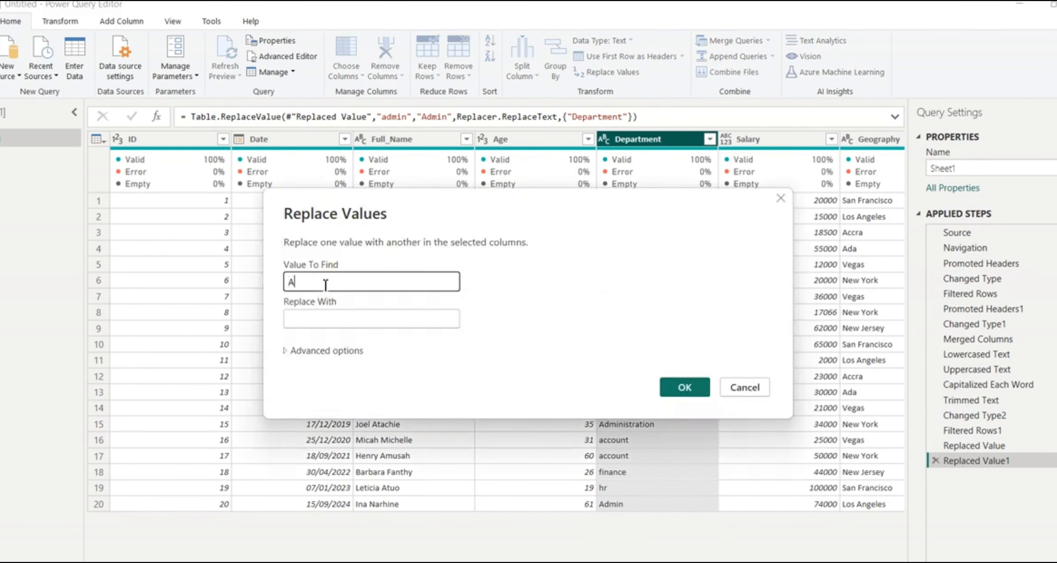
text(dministration)
click(304, 323)
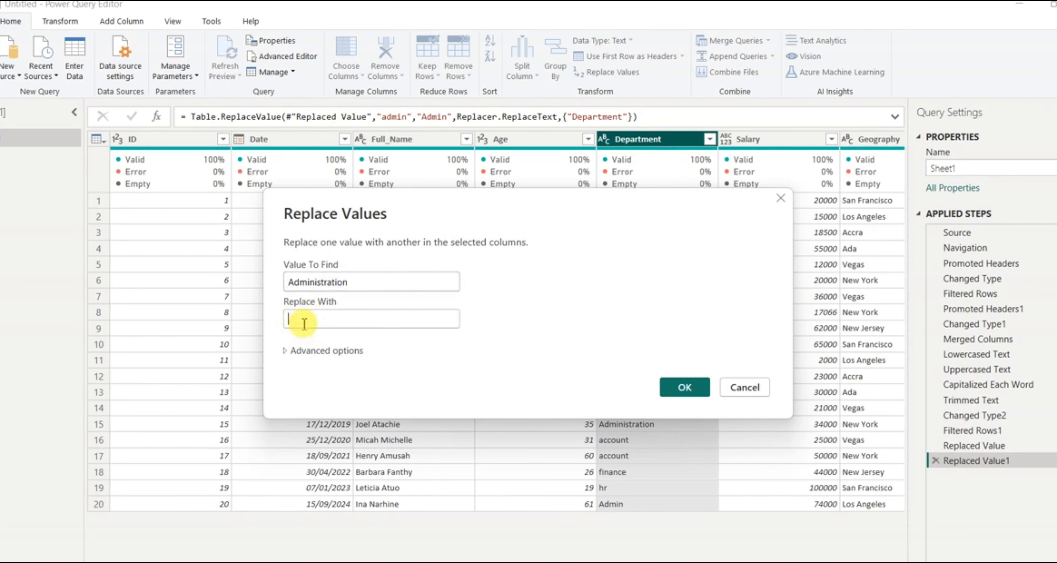
text(Admi)
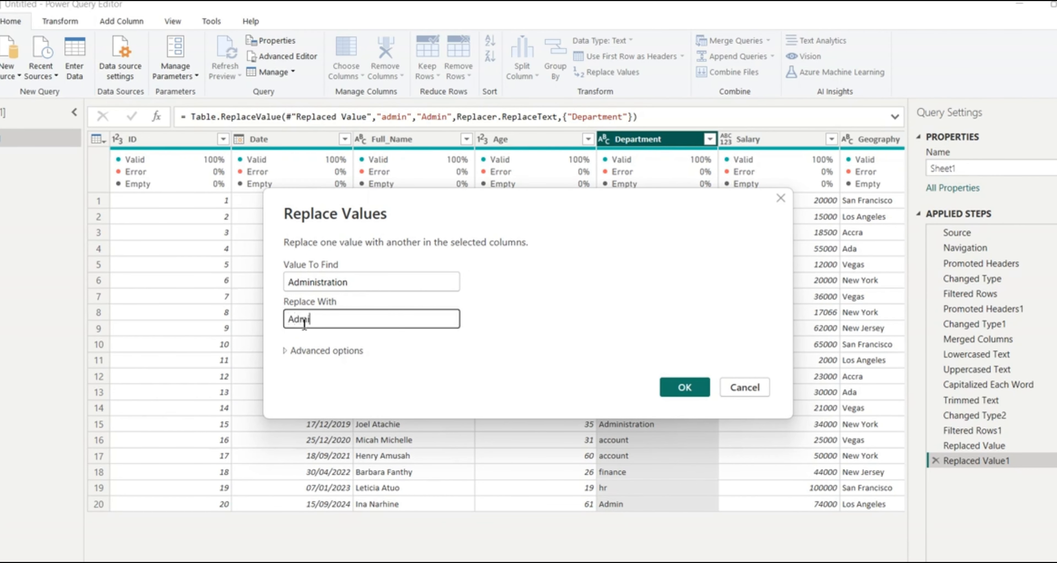
text(n)
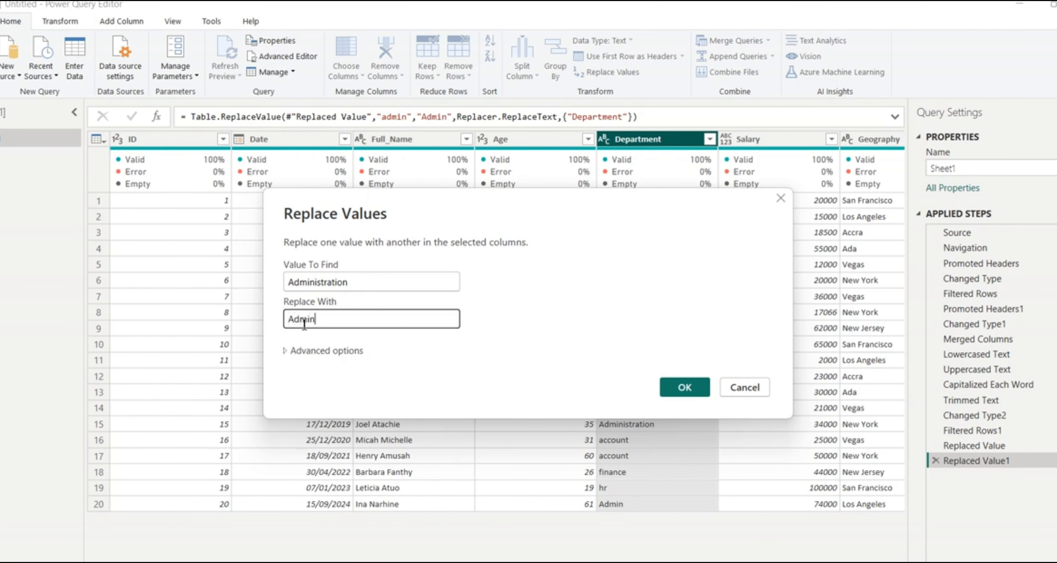
click(681, 388)
click(710, 140)
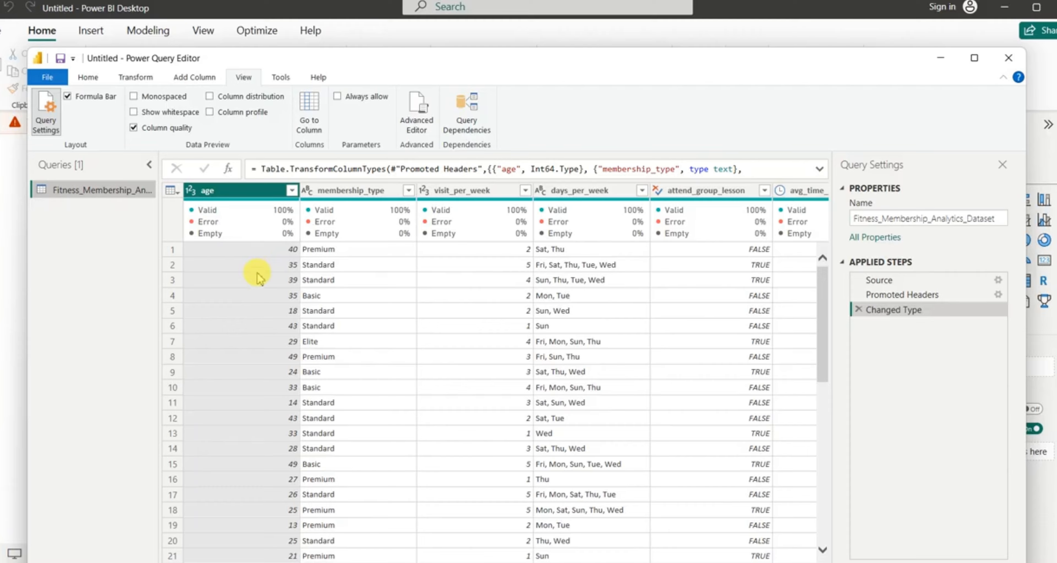
Change the age column's data type to Text, adding the conversion as a new step
click(191, 193)
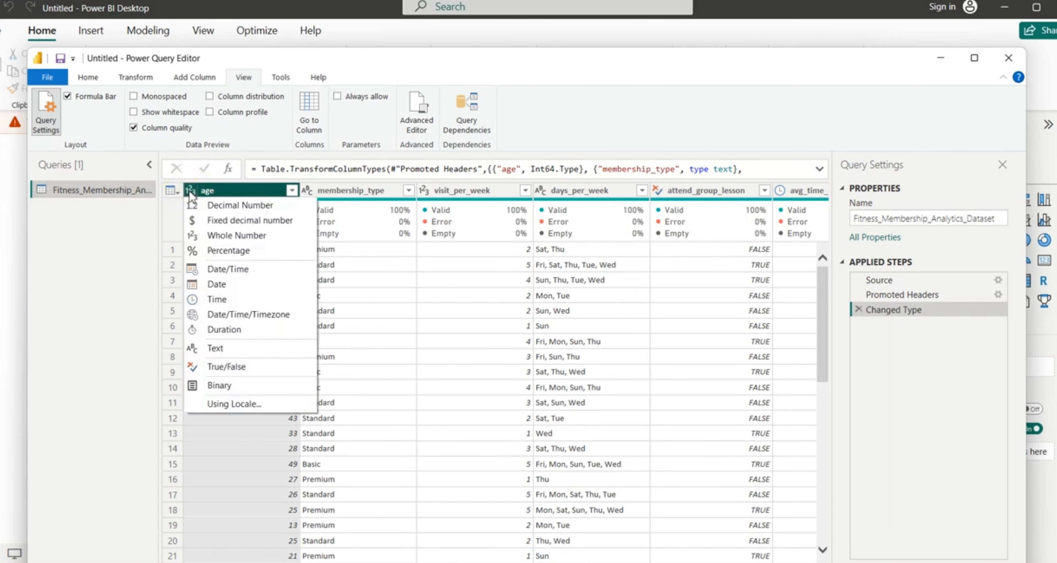
click(219, 348)
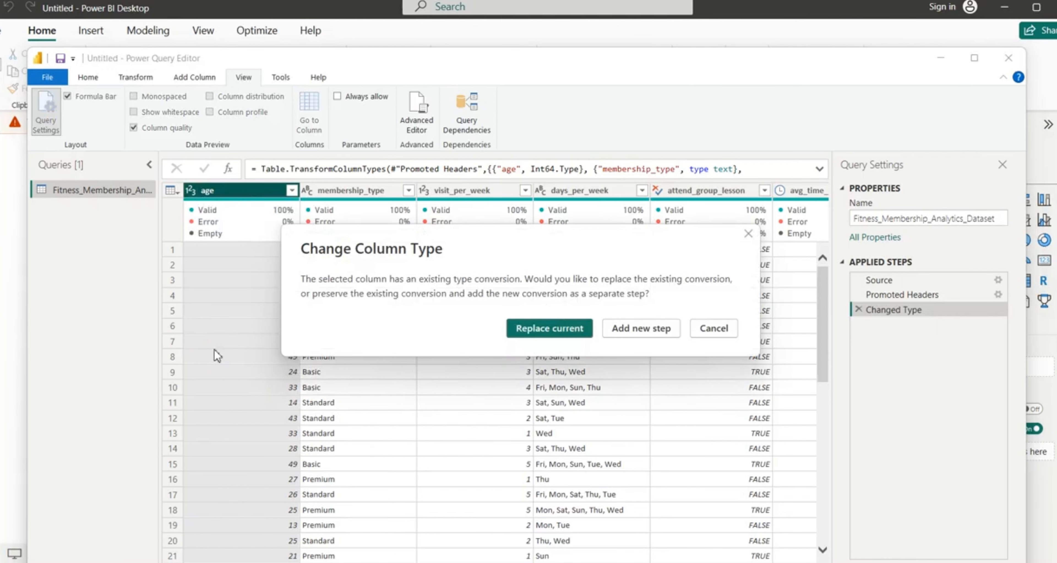
click(629, 331)
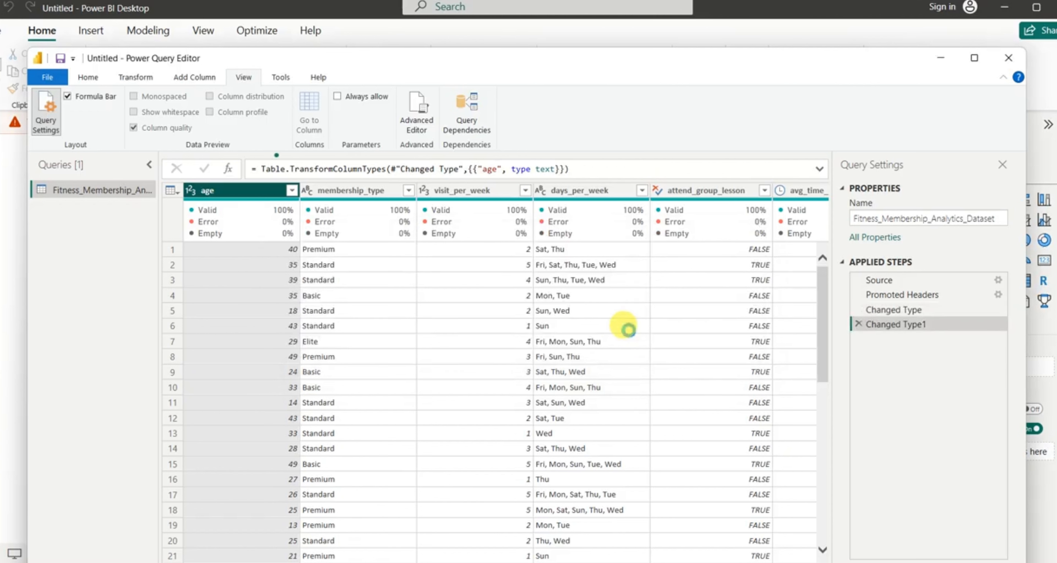
Try changing the age column to Whole Number, dismiss the change, and delete the added text conversion from the applied steps
mouse_move(197, 217)
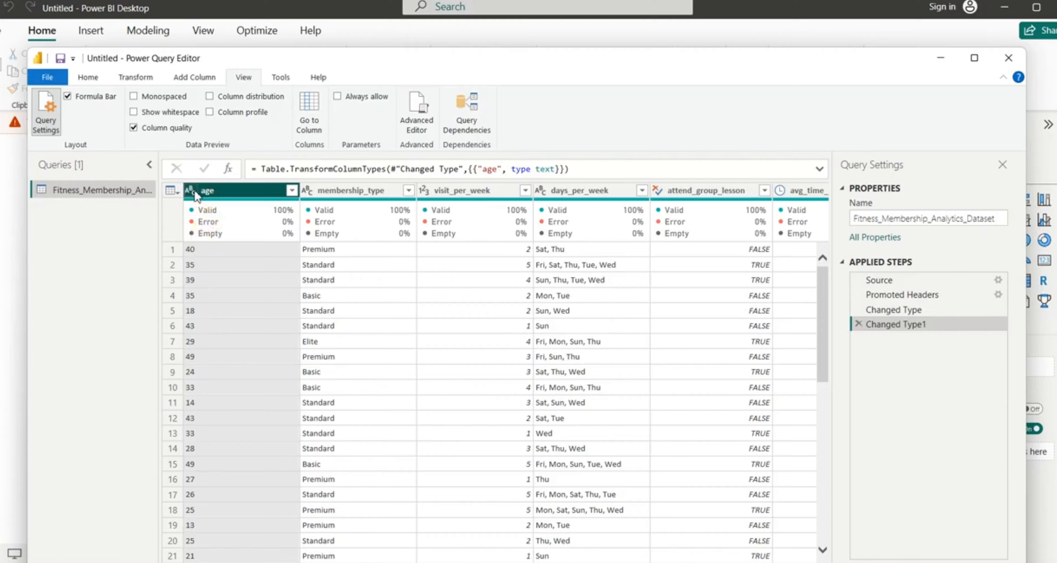
mouse_move(235, 209)
click(192, 192)
click(190, 191)
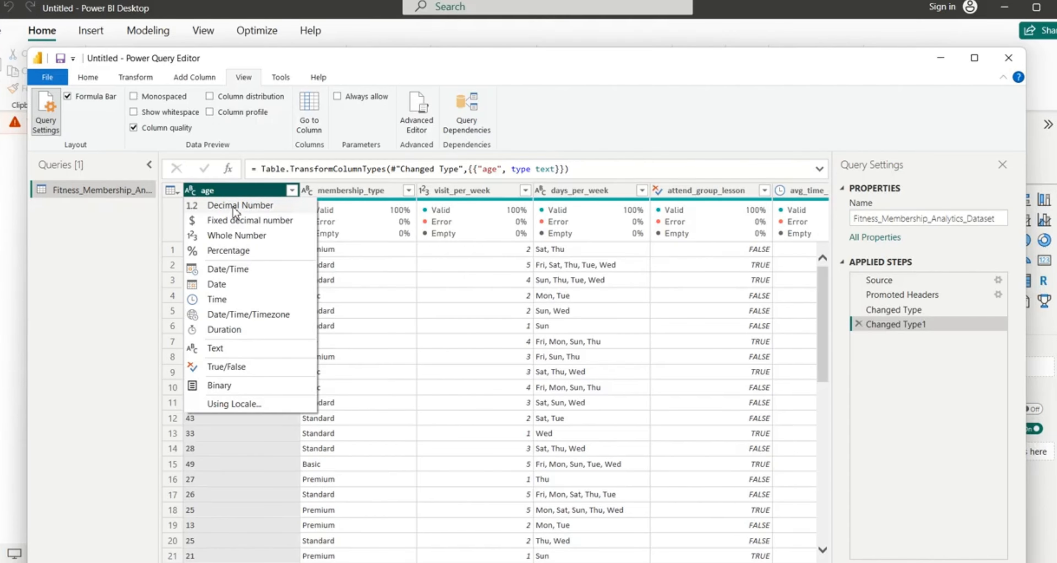
click(220, 224)
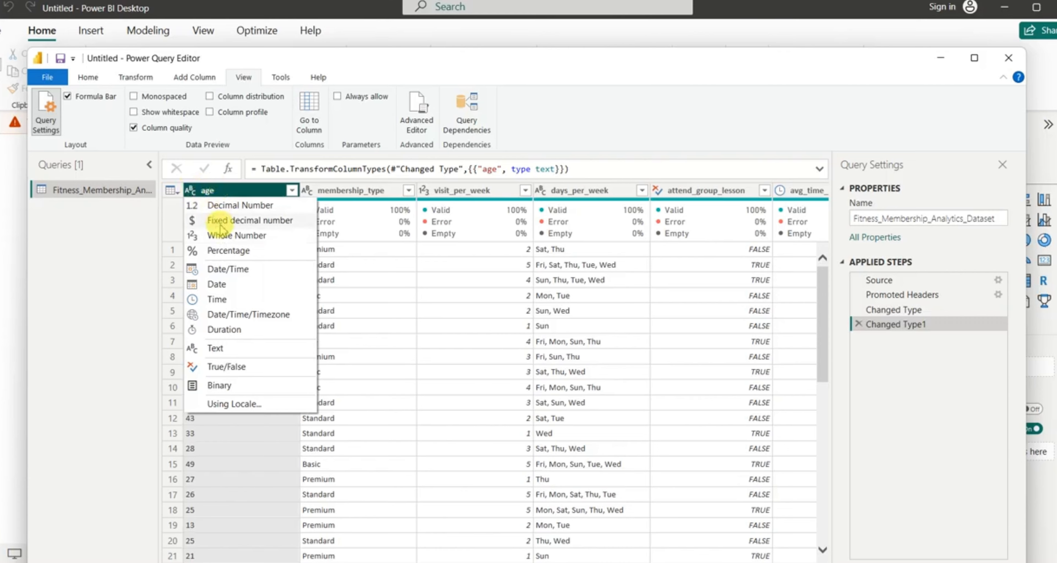
click(225, 236)
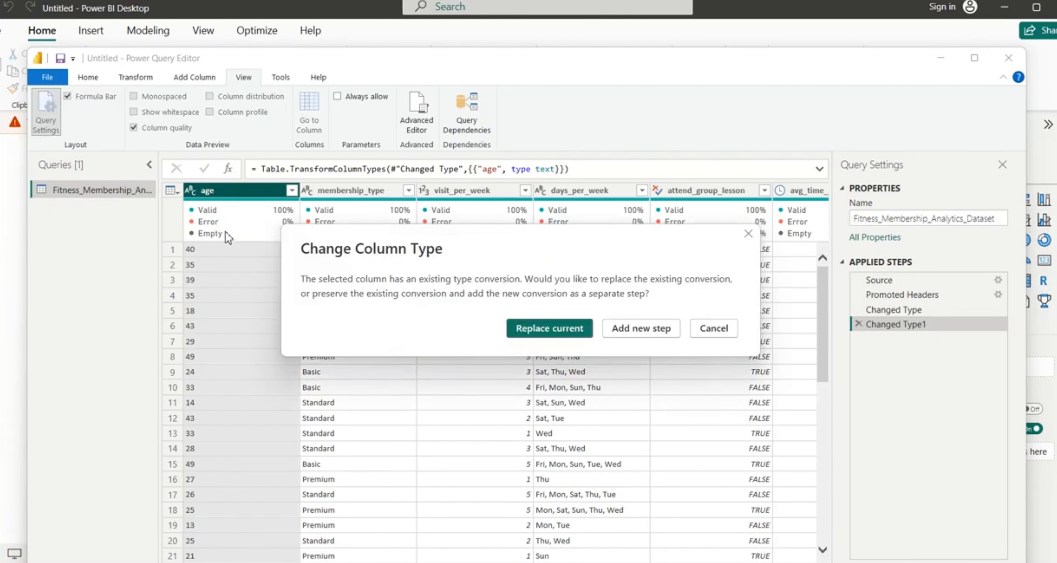
click(747, 235)
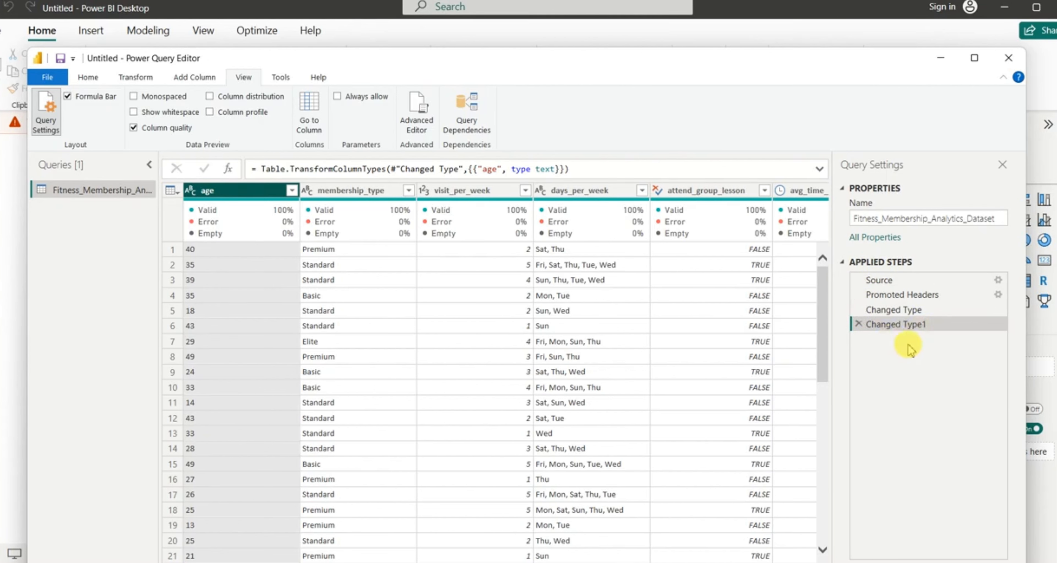
click(860, 324)
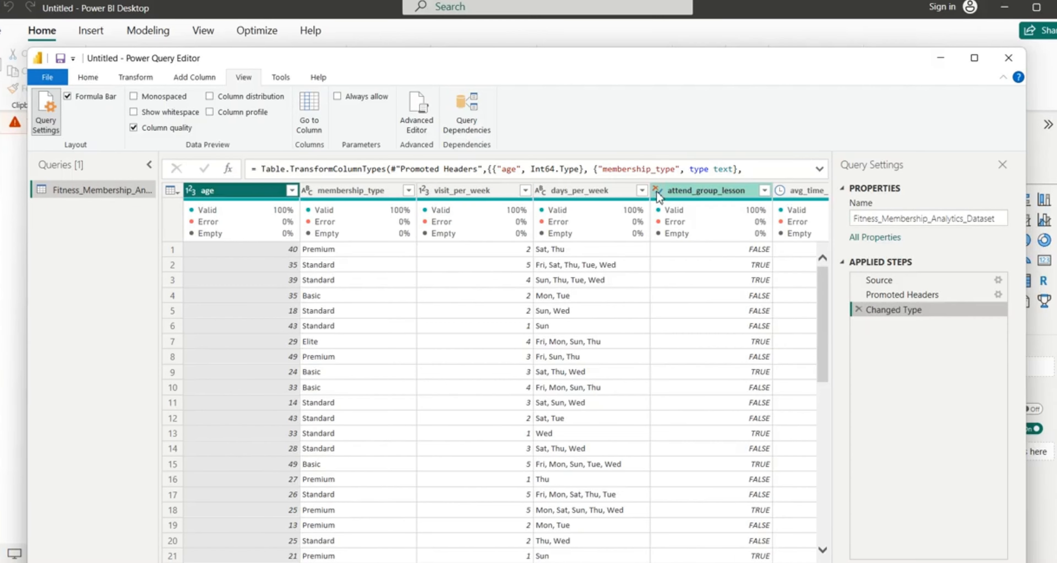
Set the age column's data type to Whole Number and the membership_type column's to Text
click(190, 192)
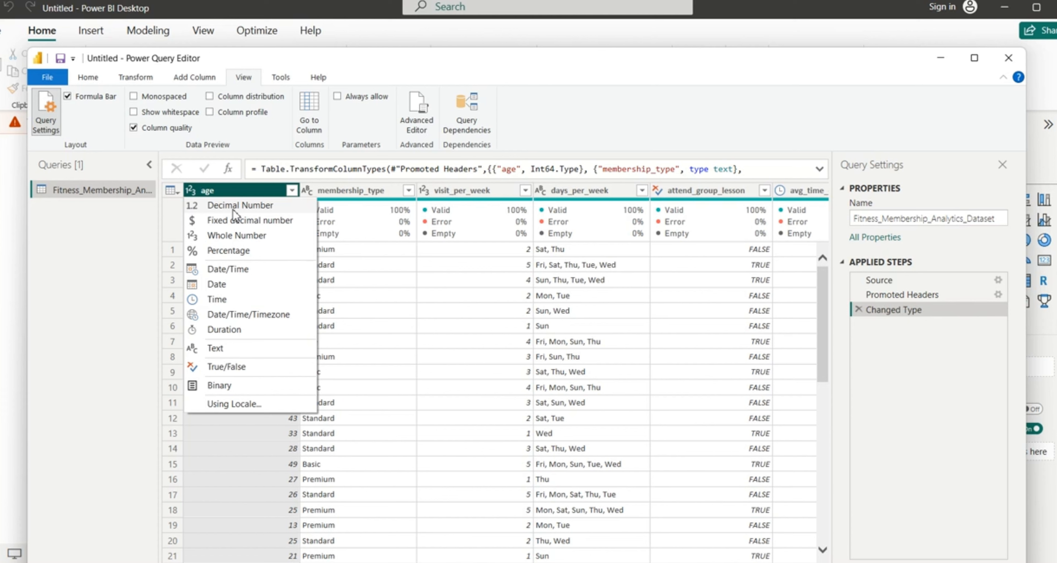
click(232, 235)
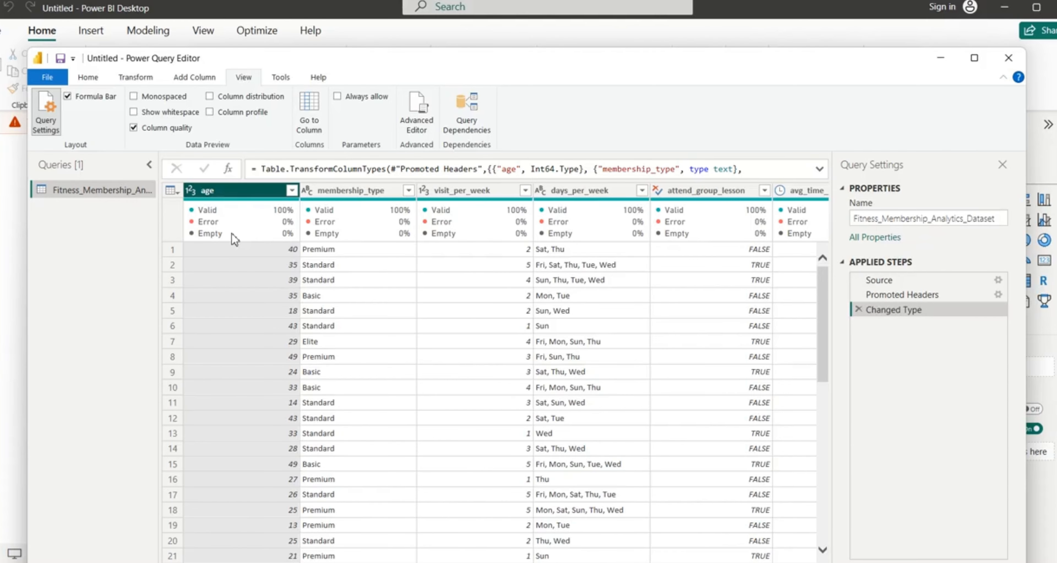
click(360, 195)
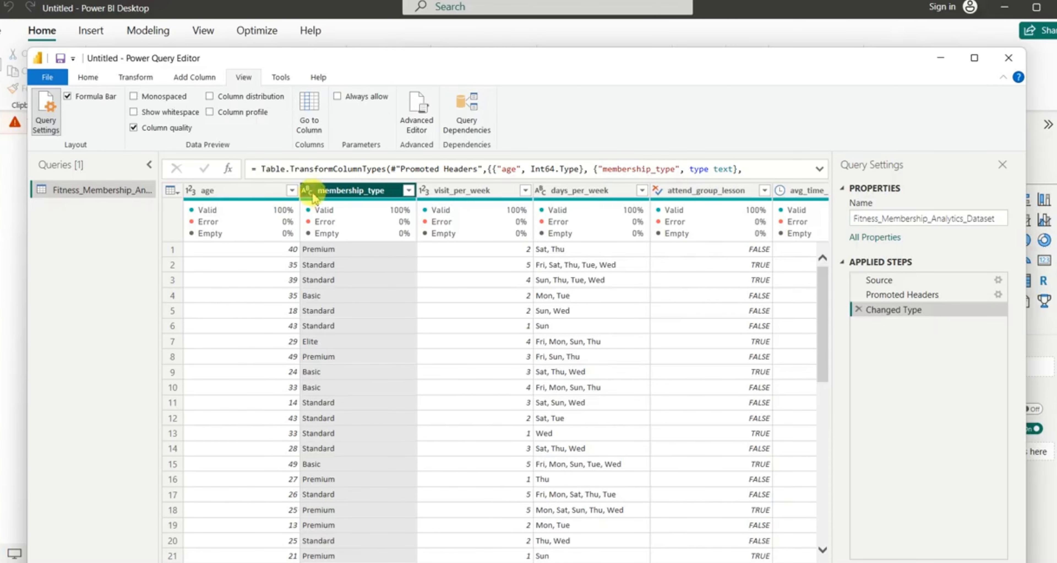
click(313, 196)
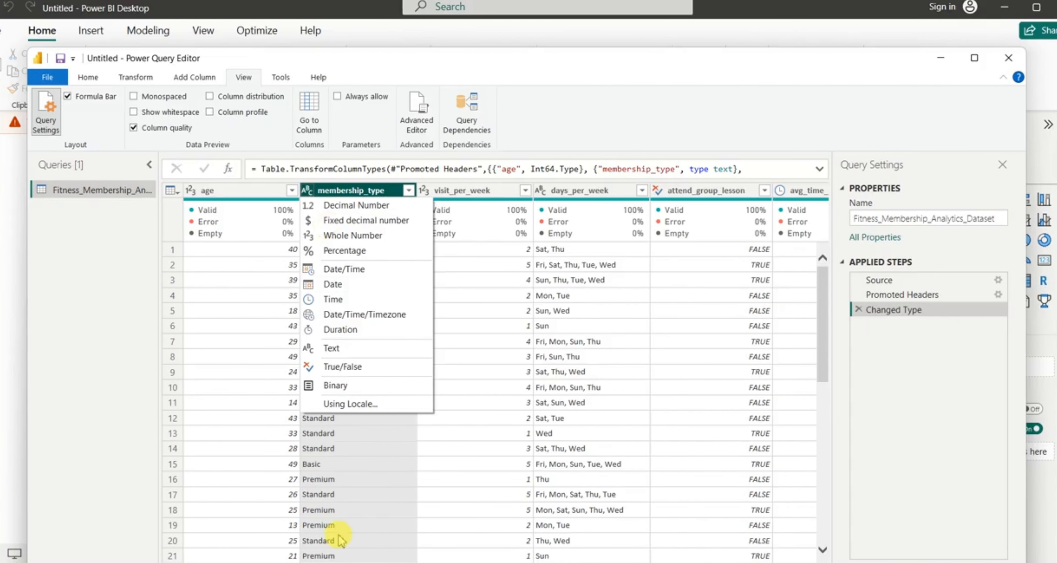
click(332, 481)
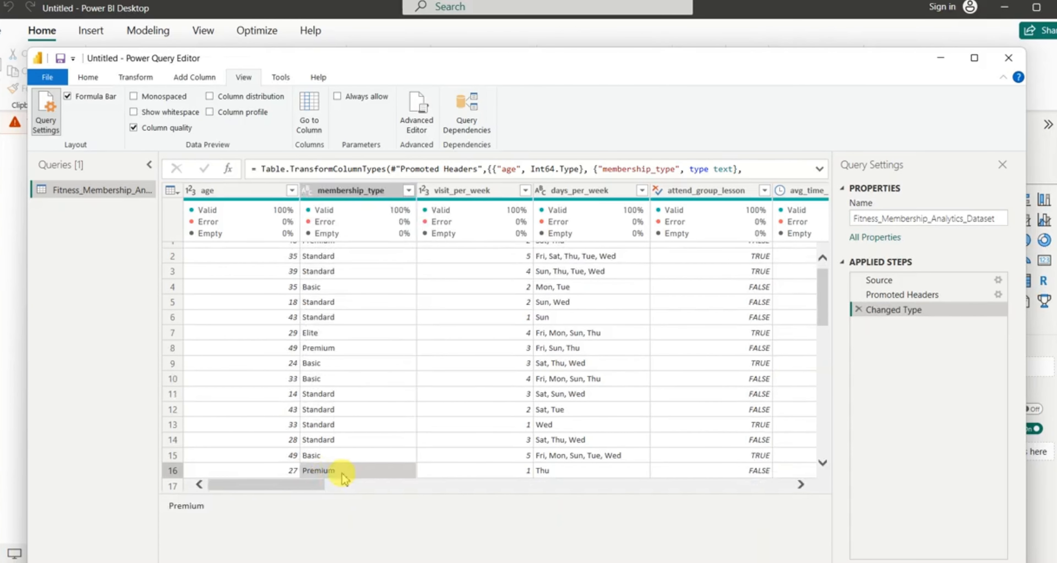
click(312, 196)
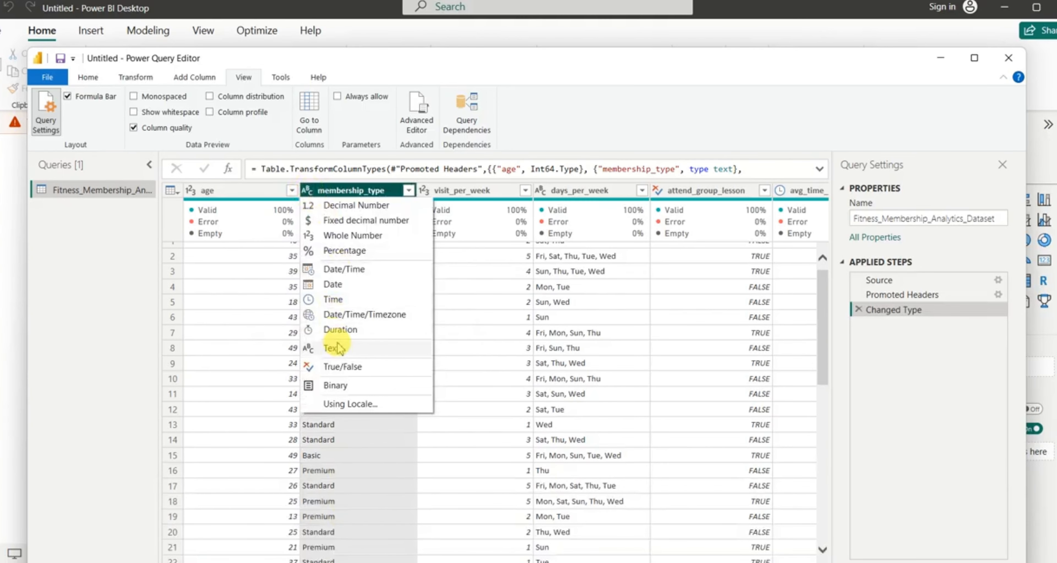
click(341, 352)
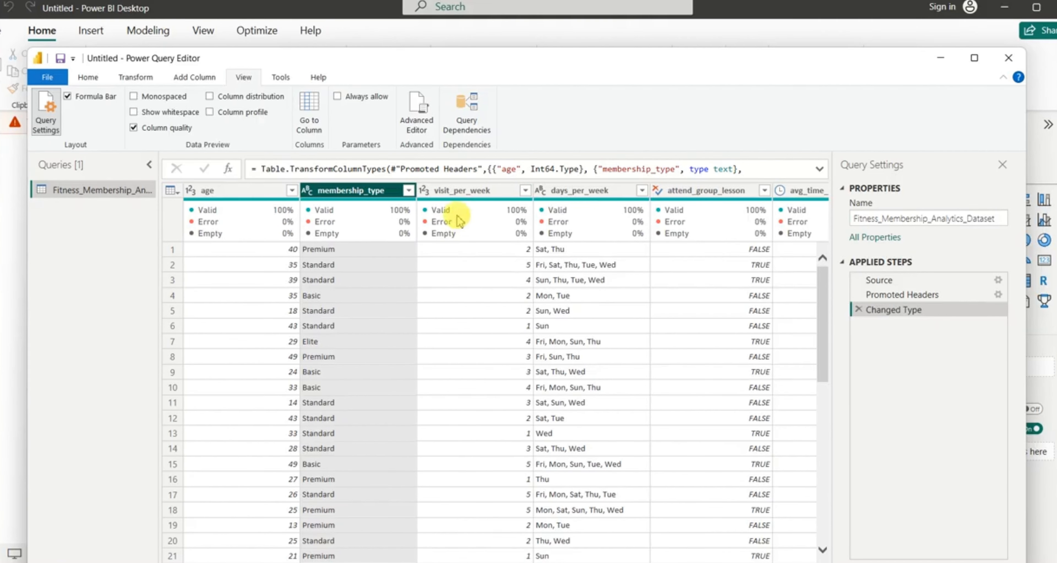
Set the visit_per_week column's data type to Whole Number and select the days_per_week column
click(424, 192)
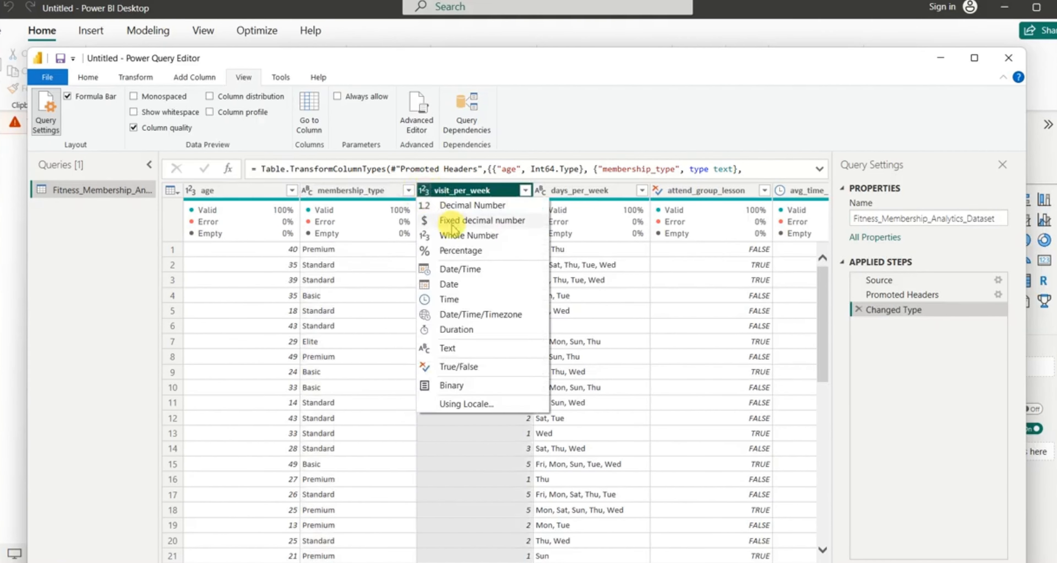
click(462, 237)
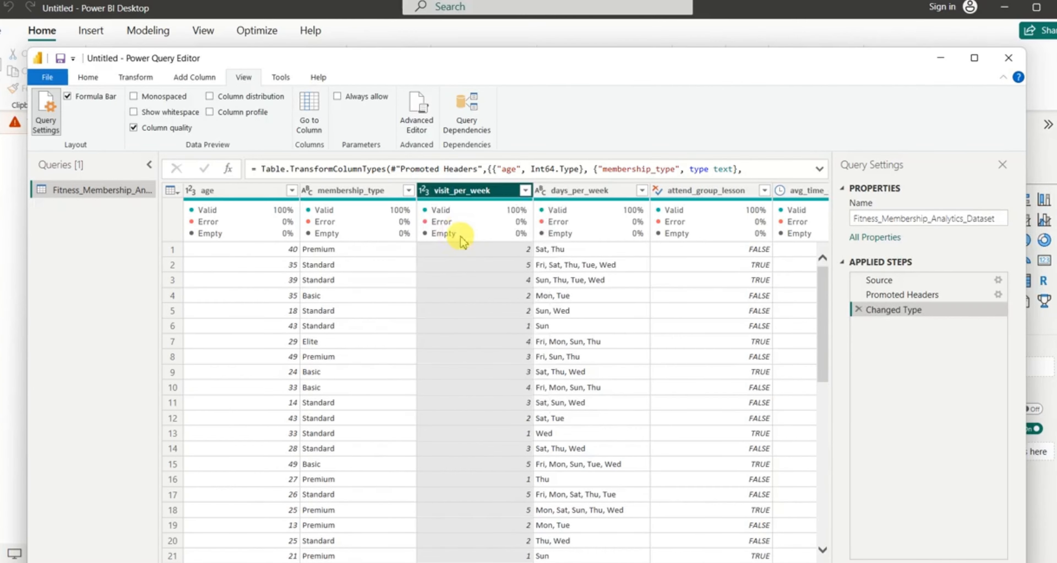
click(564, 195)
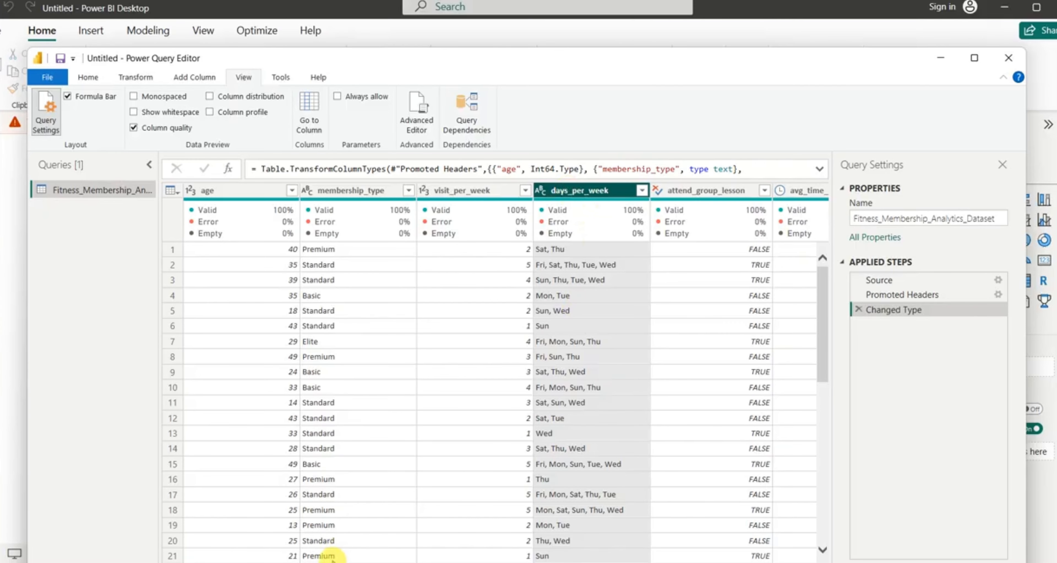
Check the distinct values in the attend_group_lesson column's filter and set the column's data type to True/False
drag(219, 562, 355, 562)
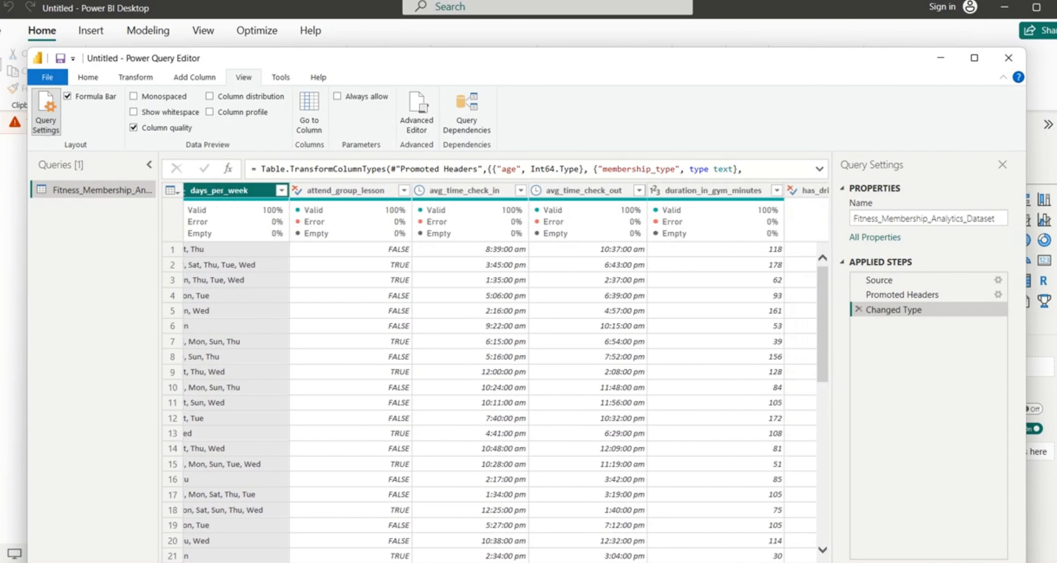
click(355, 191)
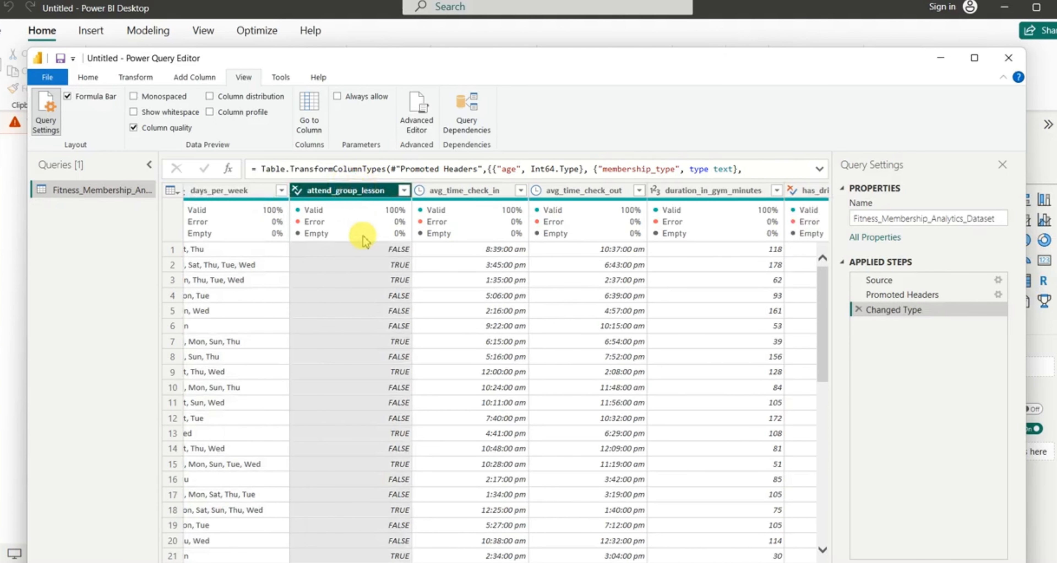
click(403, 191)
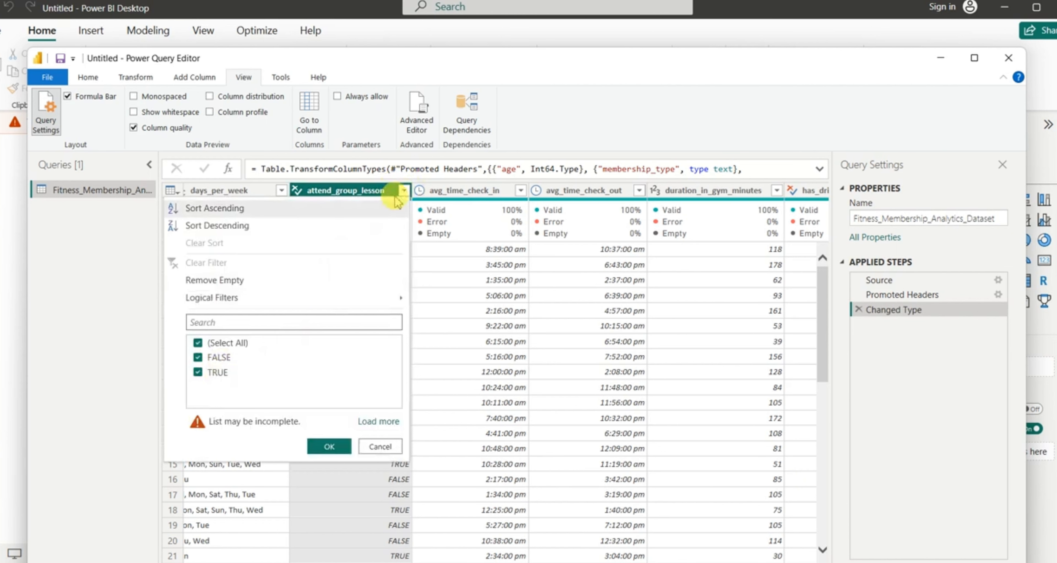
click(404, 190)
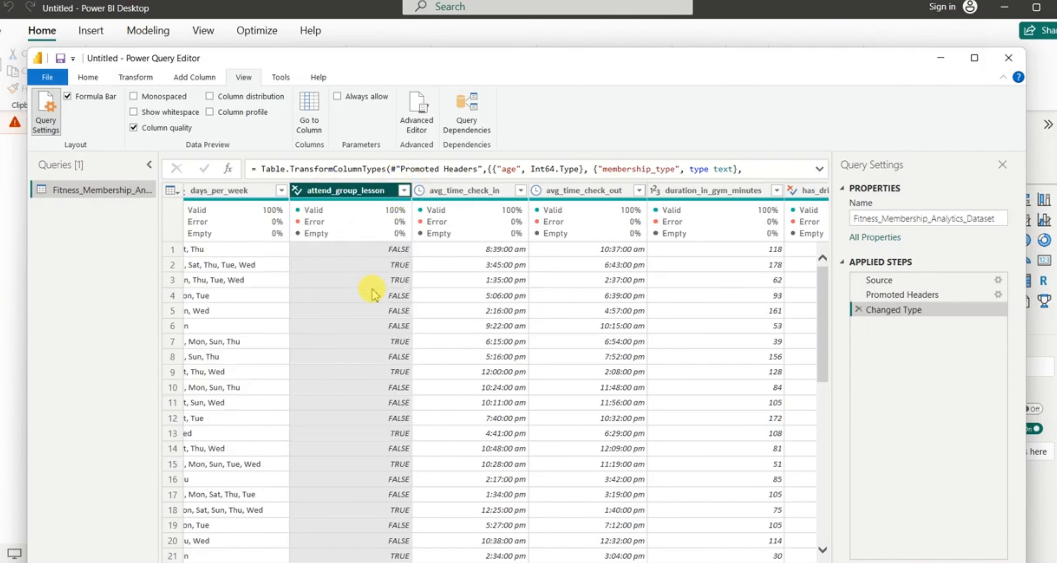
click(296, 190)
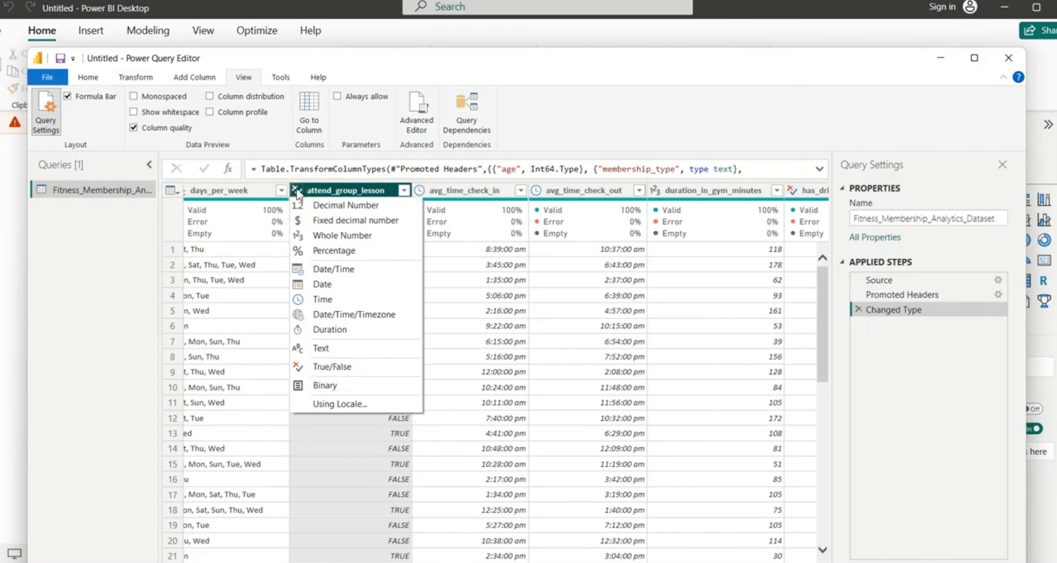
click(329, 367)
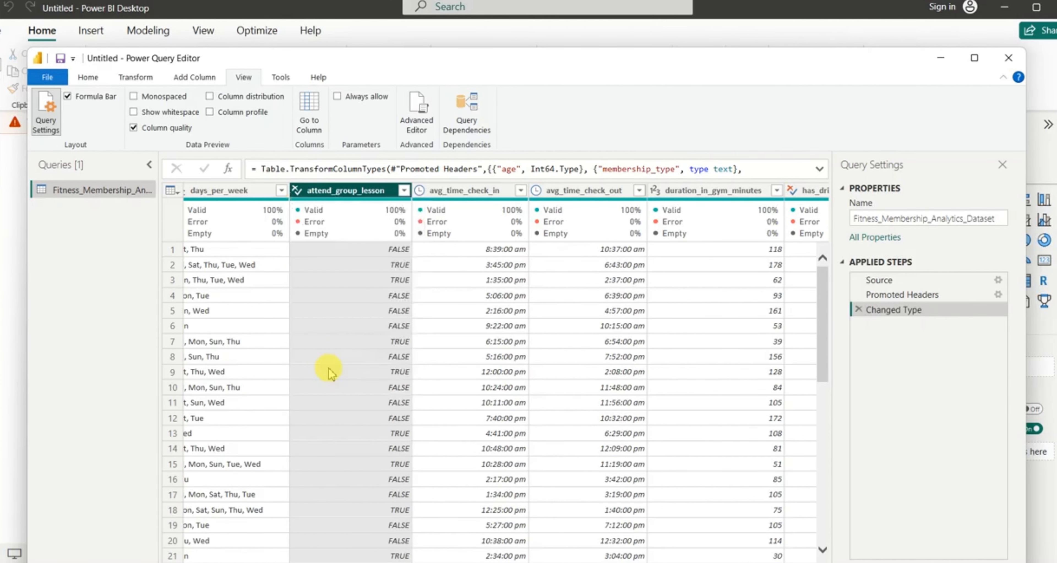
Convert the avg_time_check_in column to the Text data type, adding the conversion as a new step
click(462, 193)
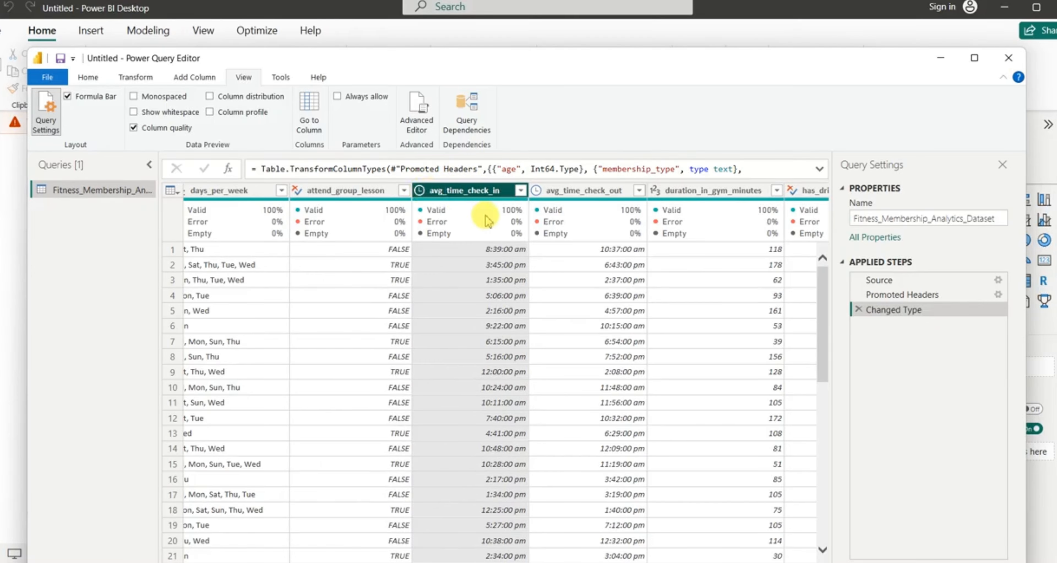
click(419, 193)
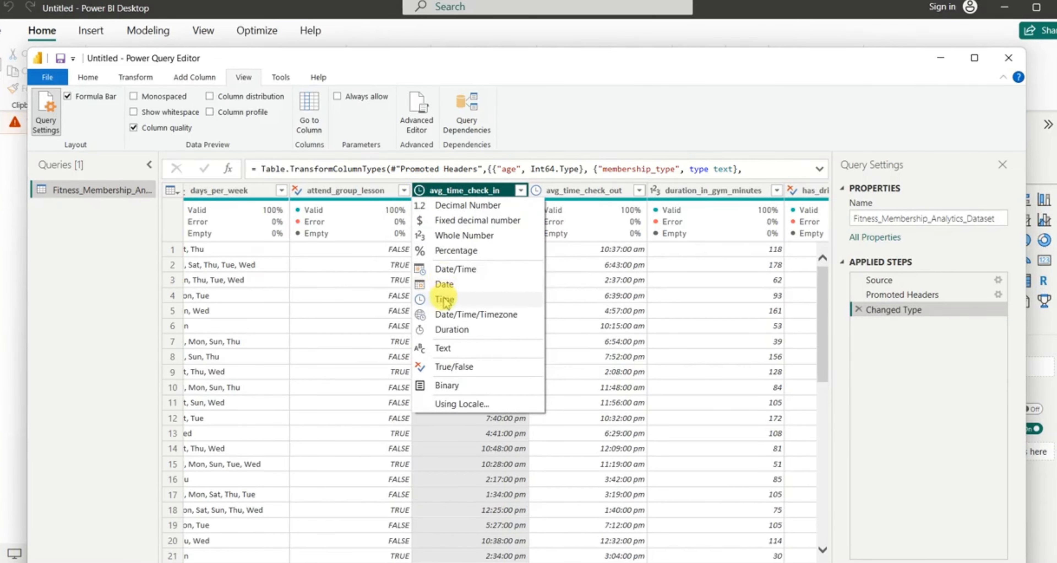
click(445, 301)
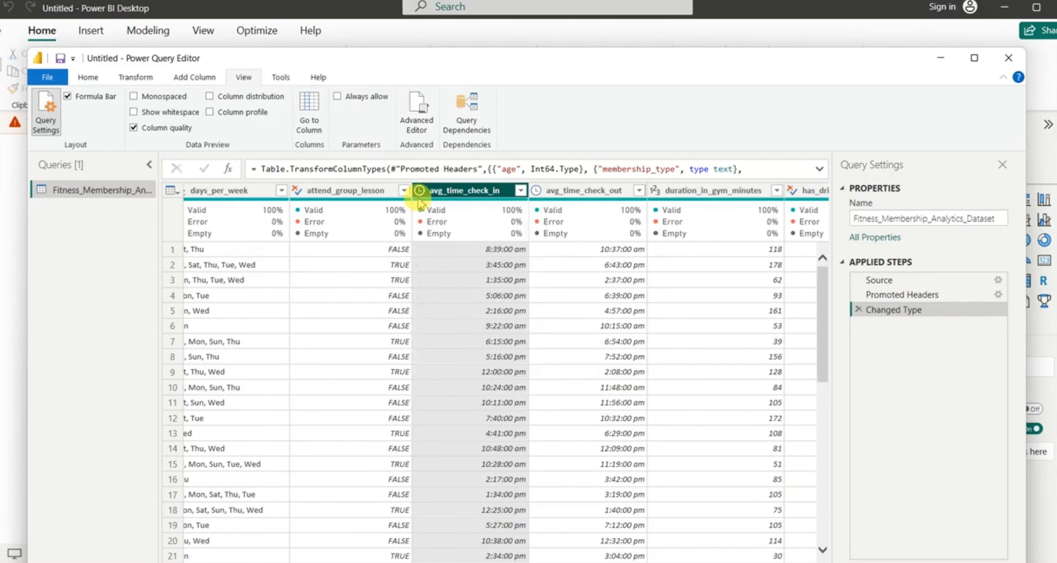
click(420, 191)
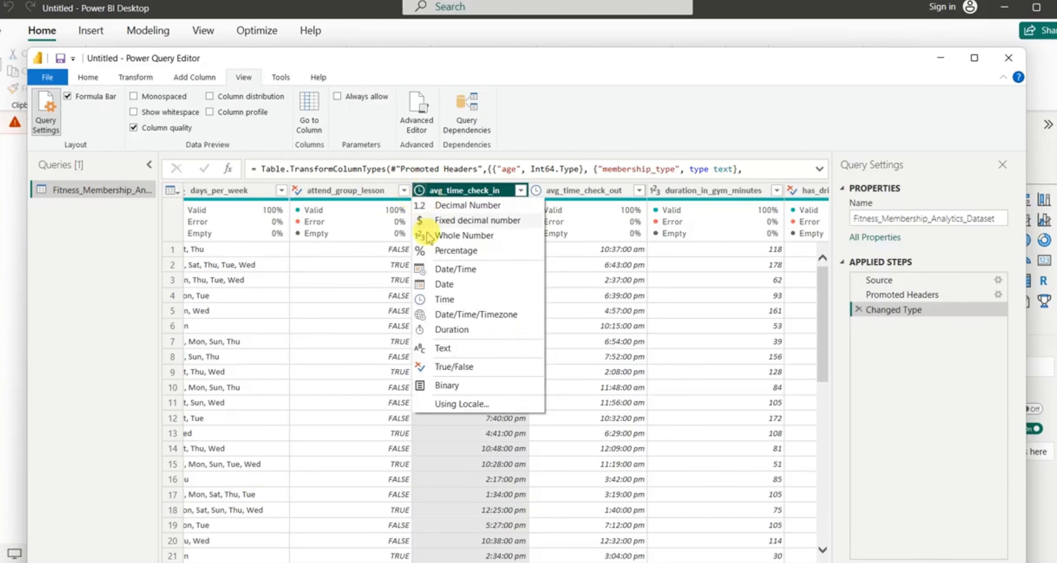
click(446, 346)
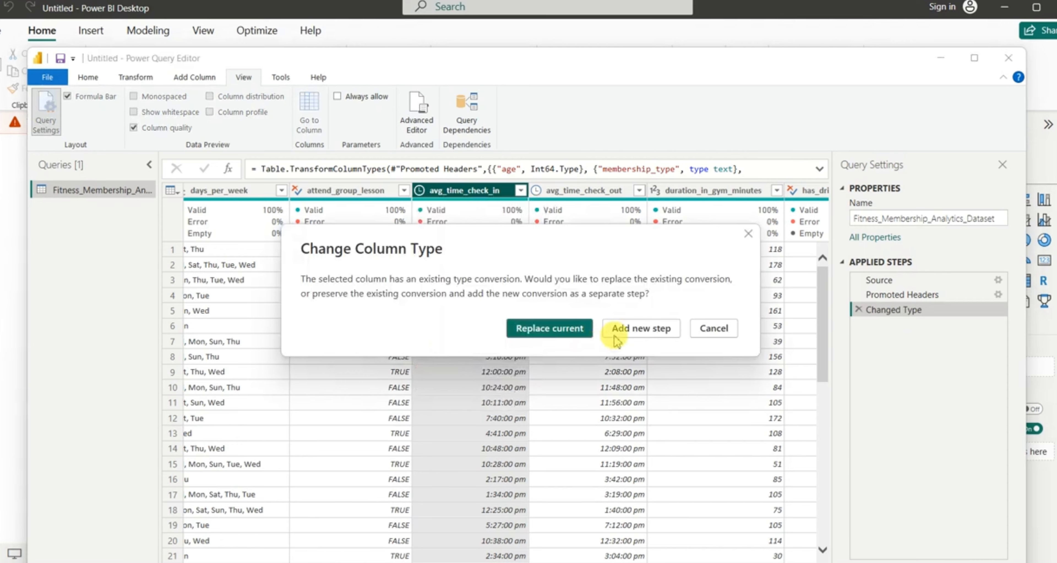
click(632, 328)
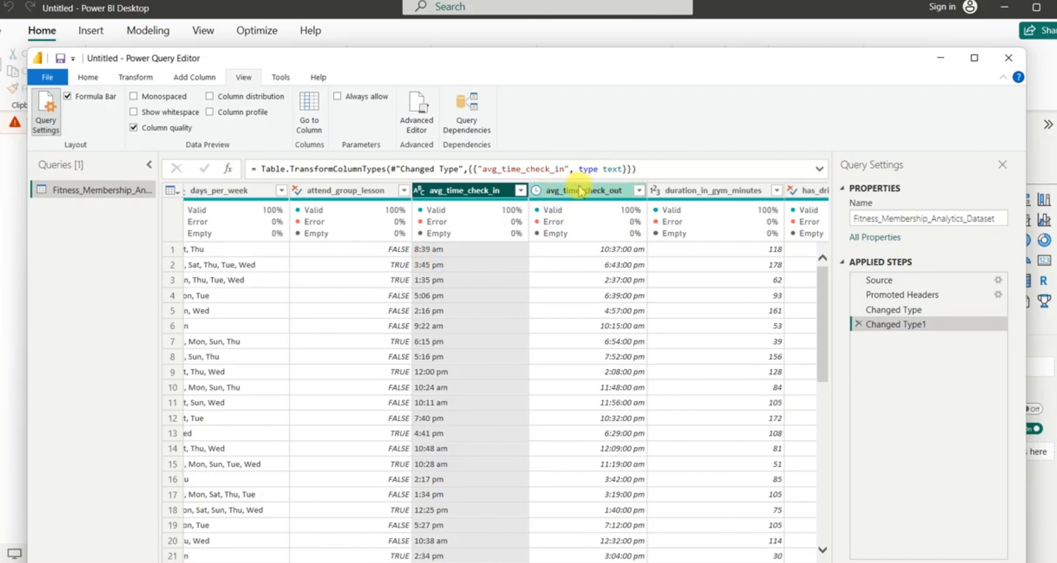
Change the data type of the avg_time_check_out column to Text
click(543, 192)
click(541, 191)
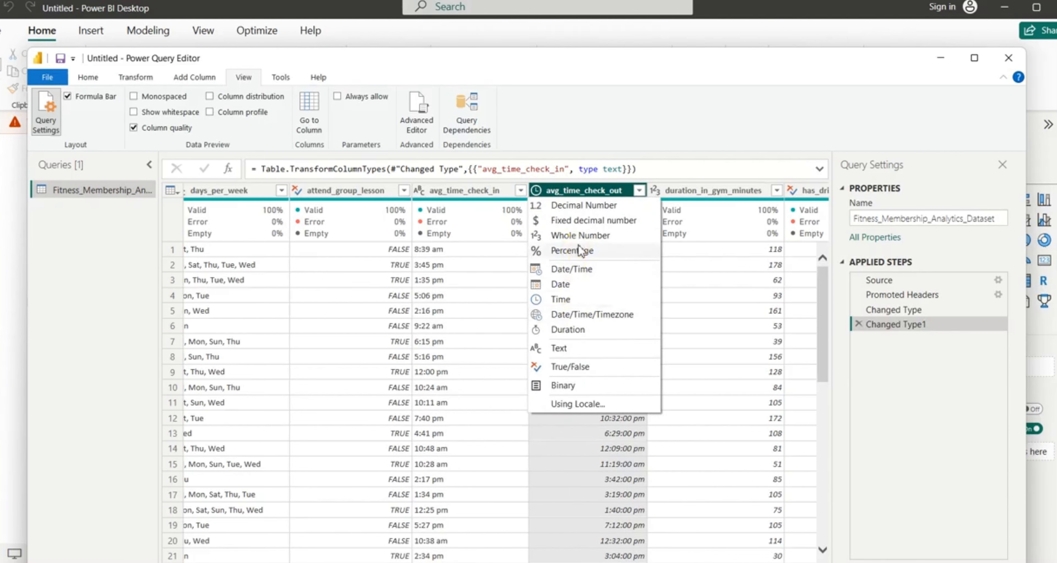
click(574, 349)
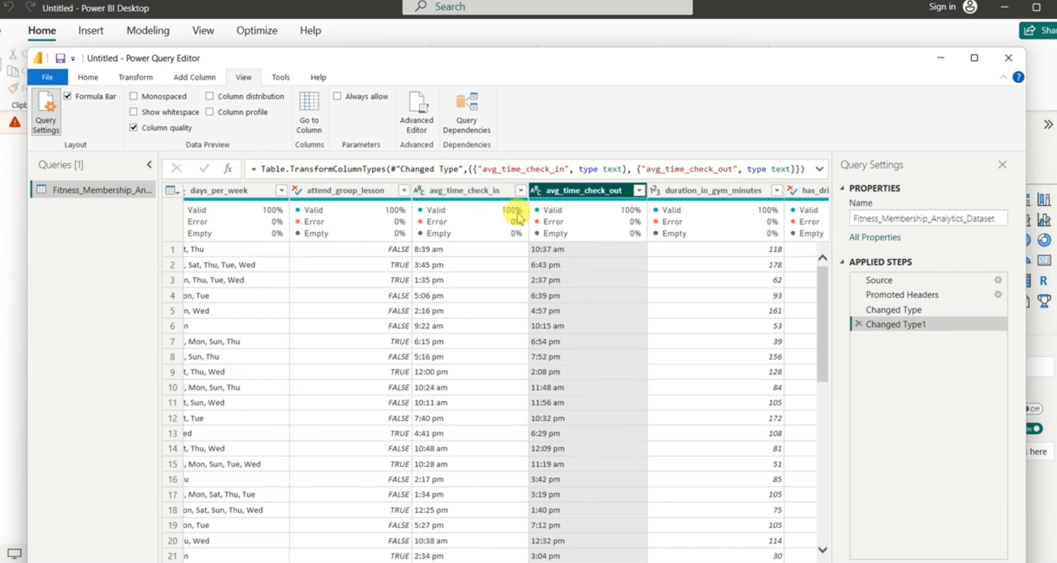
Select the duration_in_gym_minutes column to review its values against the check-in and check-out times
mouse_move(557, 221)
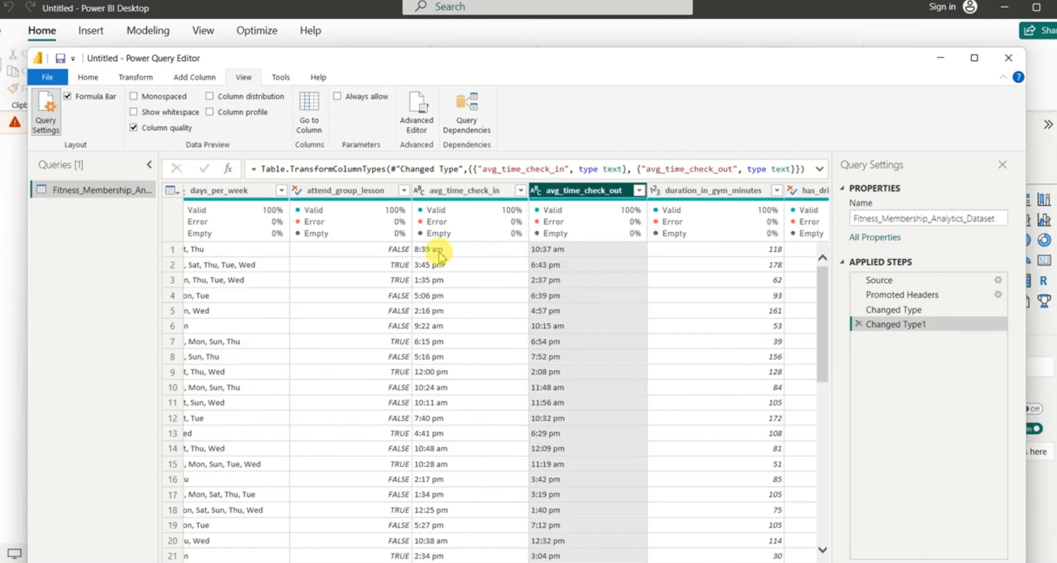
double_click(717, 193)
click(706, 213)
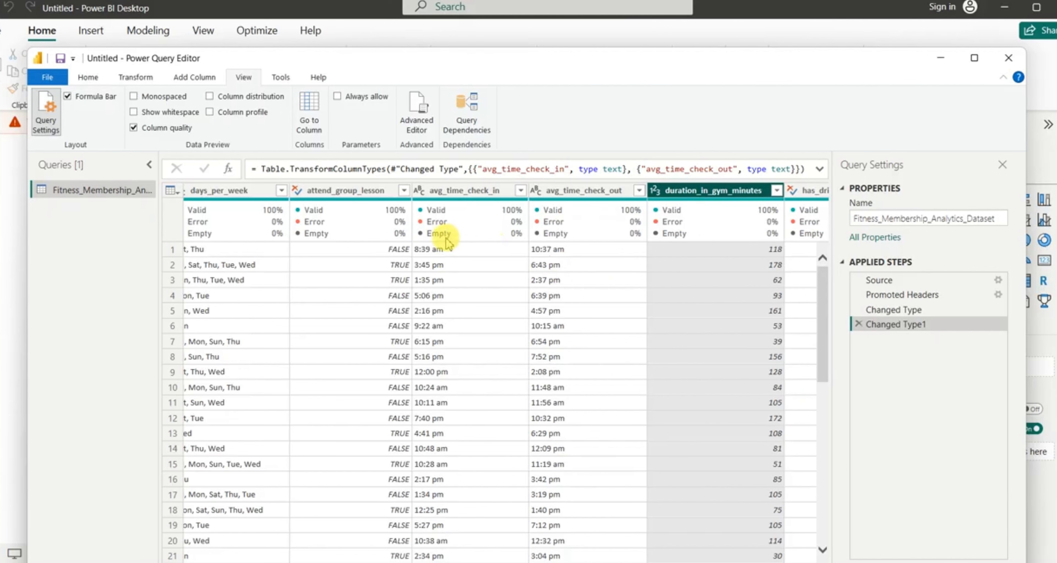
Start a custom column named "Difference of Check ins and check outs" in the fitness membership query
mouse_move(439, 247)
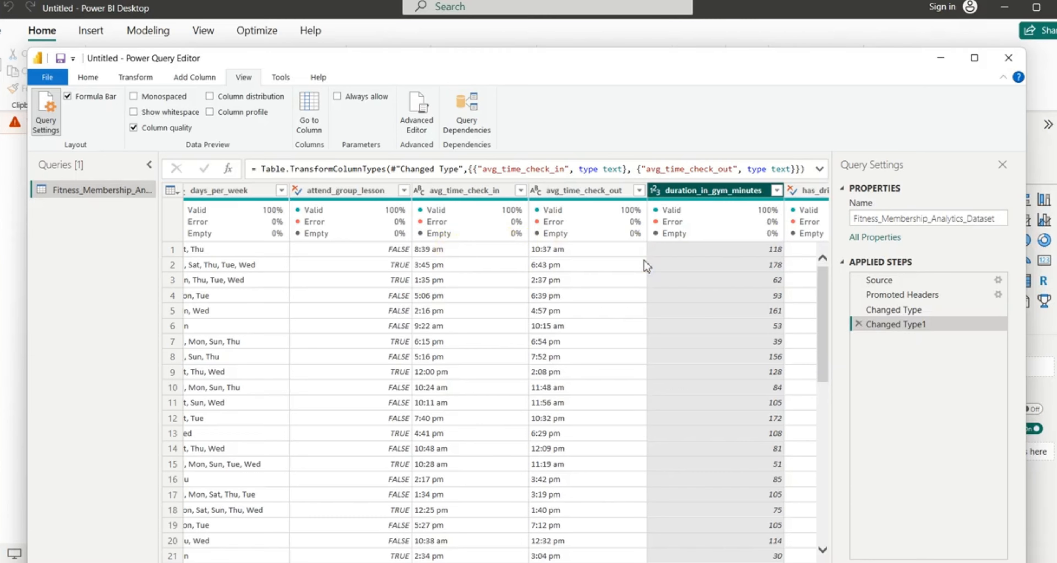
mouse_move(480, 232)
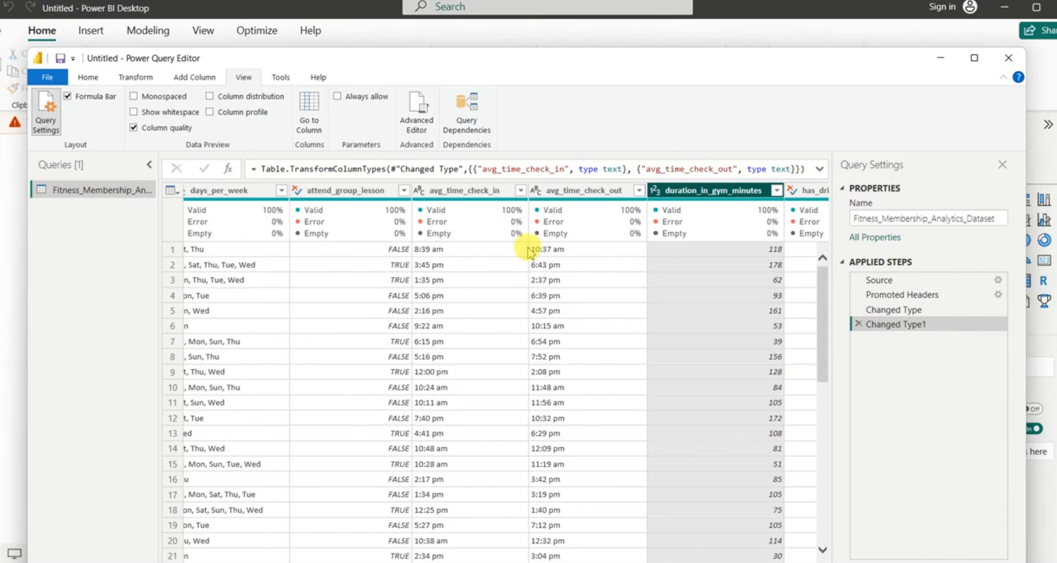
click(204, 79)
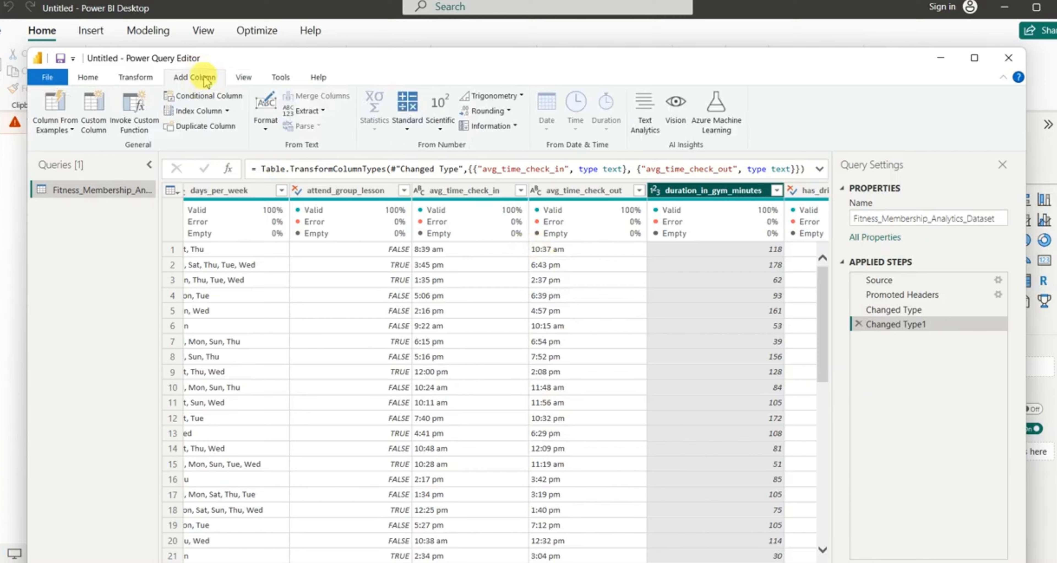
click(94, 119)
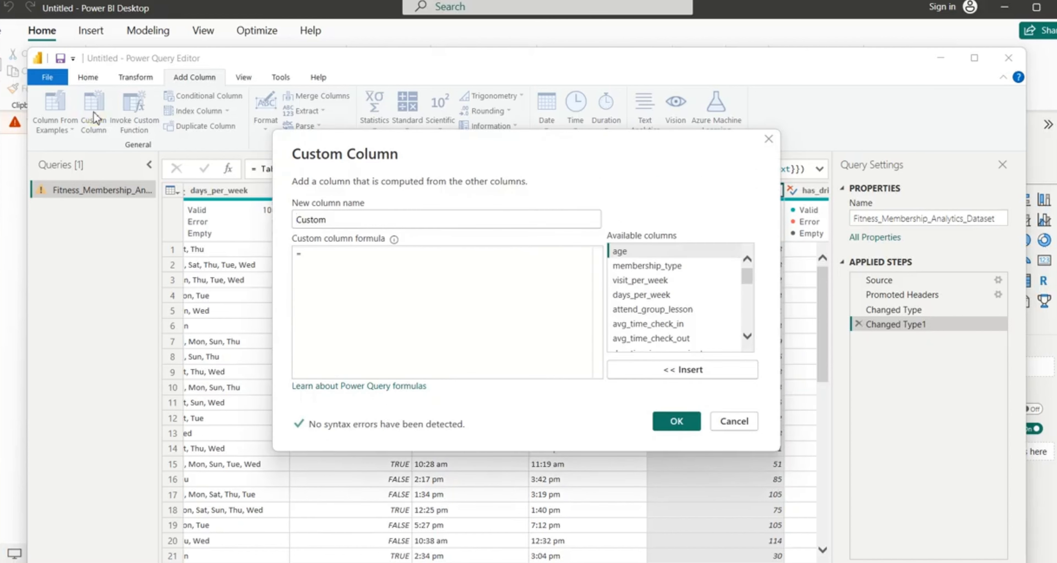
click(328, 218)
key(BackSpace)
key(BackSpace)
key(BackSpace)
text(Difference of Check ins)
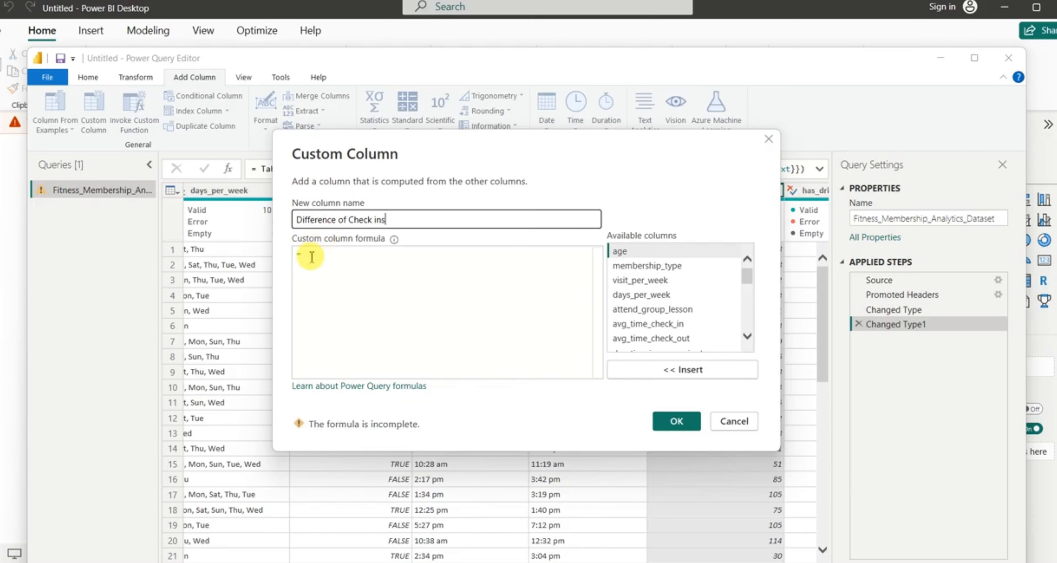
text(and check outs)
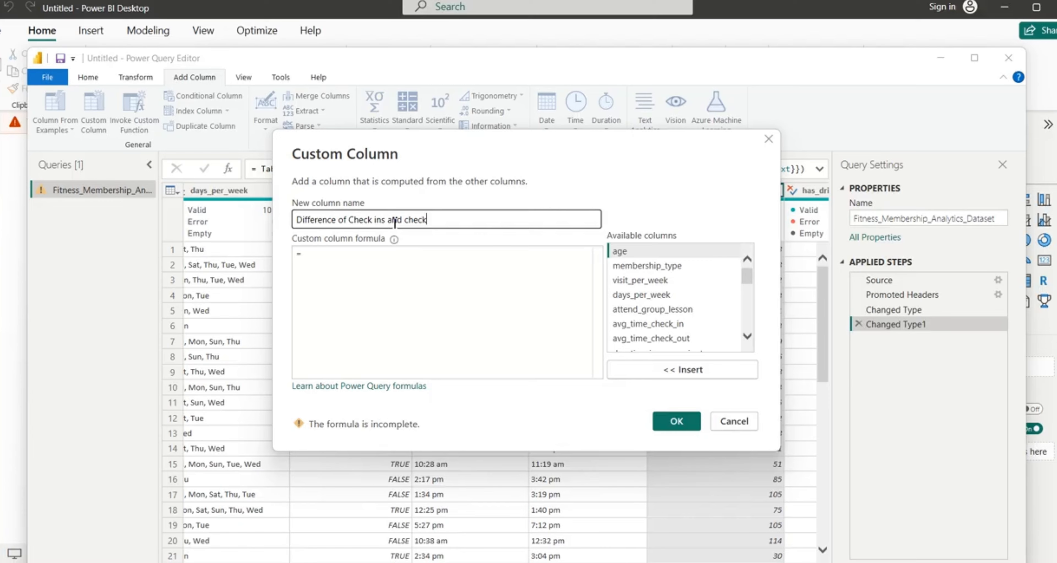
Try to calculate the custom column as [avg_time_check_out] - [avg_time_check_in] from the text columns, and delete the added step
click(309, 254)
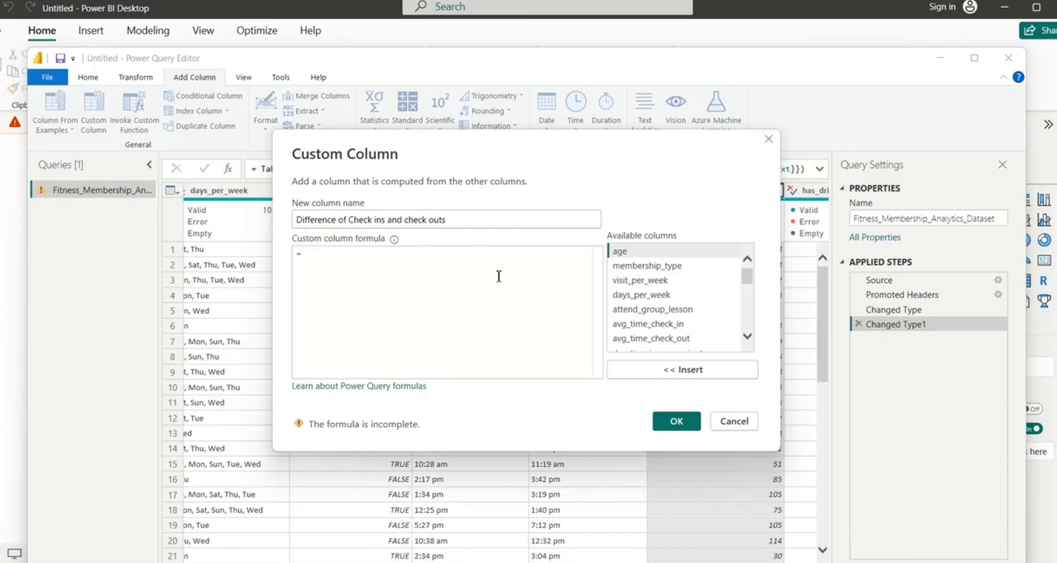
mouse_move(747, 275)
mouse_down()
mouse_move(749, 337)
mouse_move(747, 267)
mouse_up()
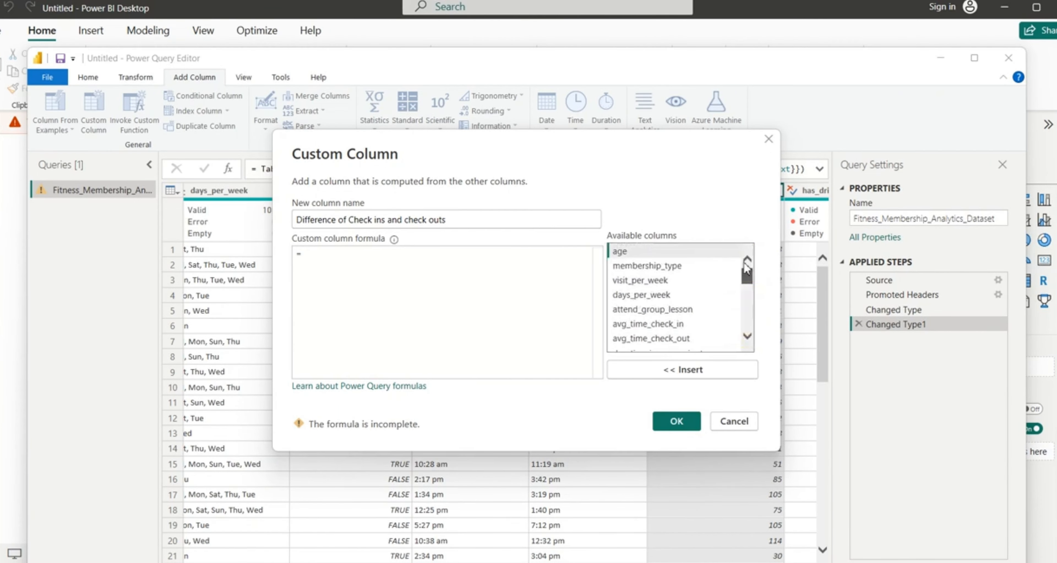
click(650, 338)
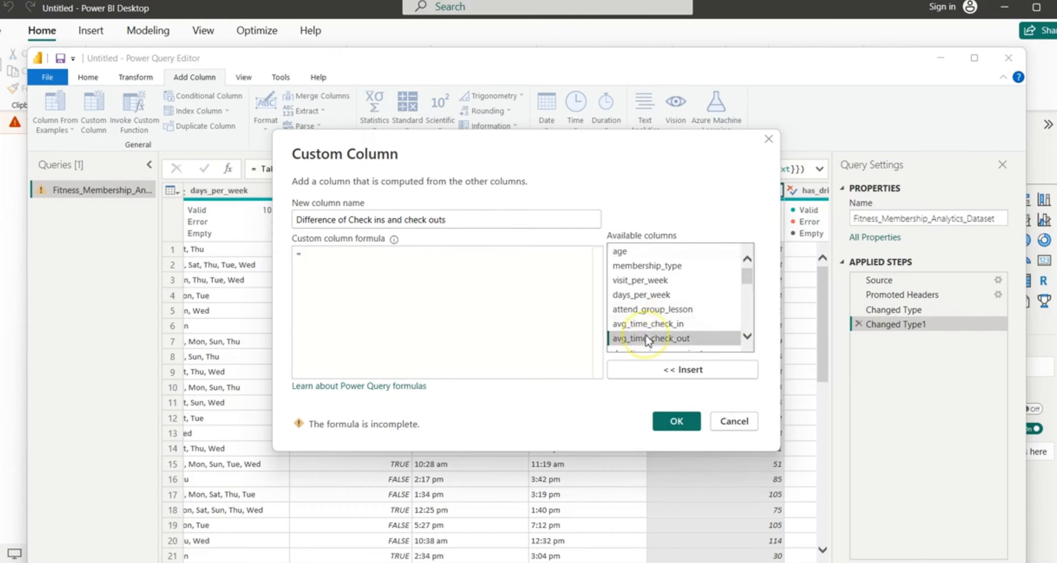
click(691, 370)
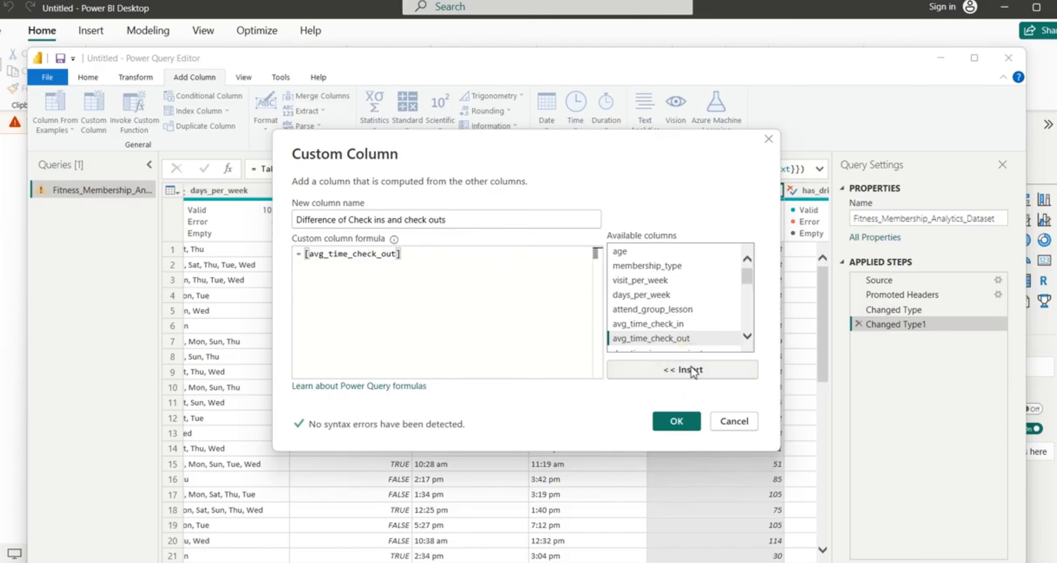
text(-)
click(673, 326)
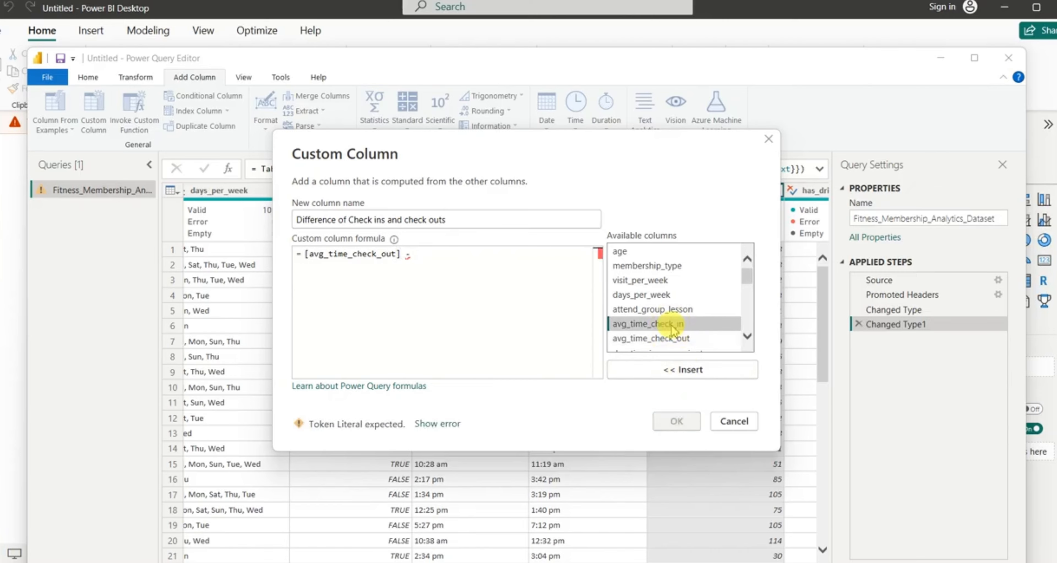
click(692, 369)
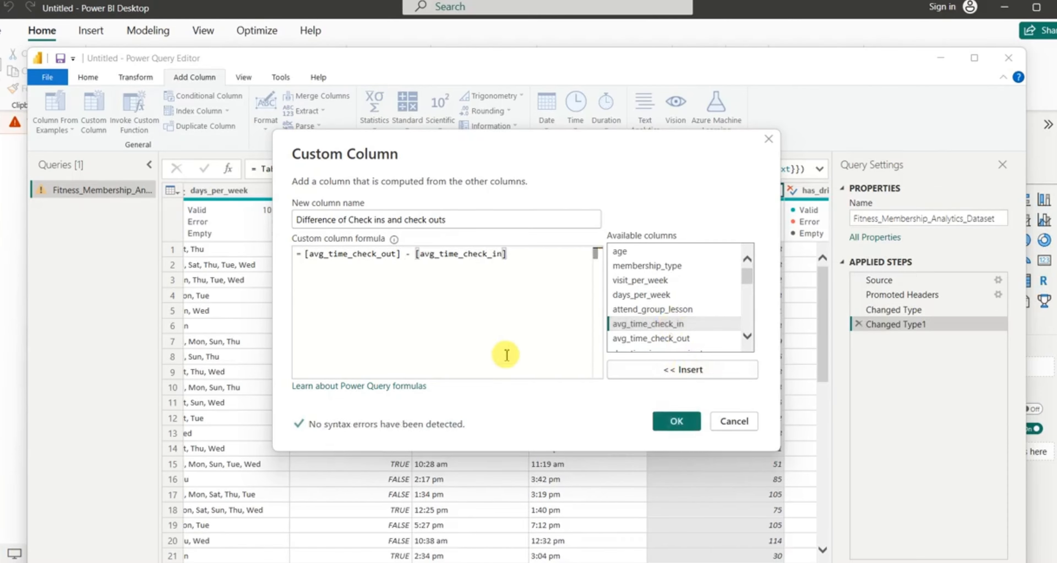
click(668, 425)
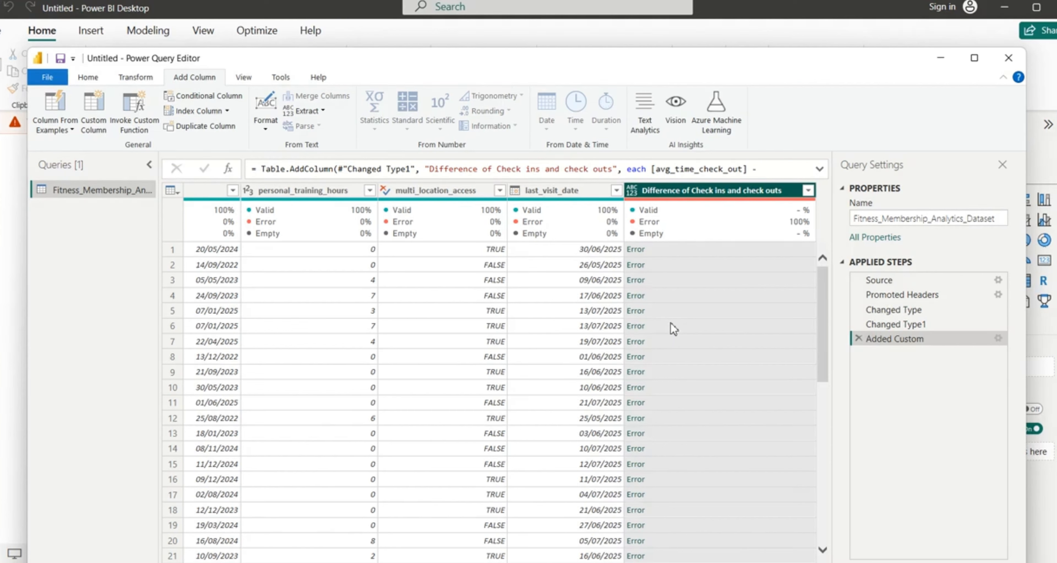
click(692, 421)
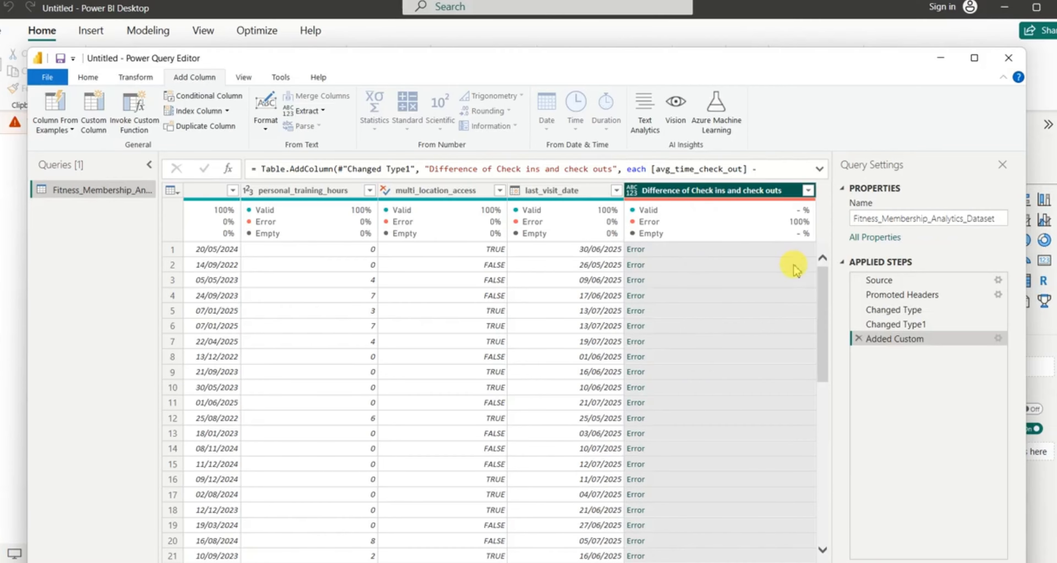
click(858, 339)
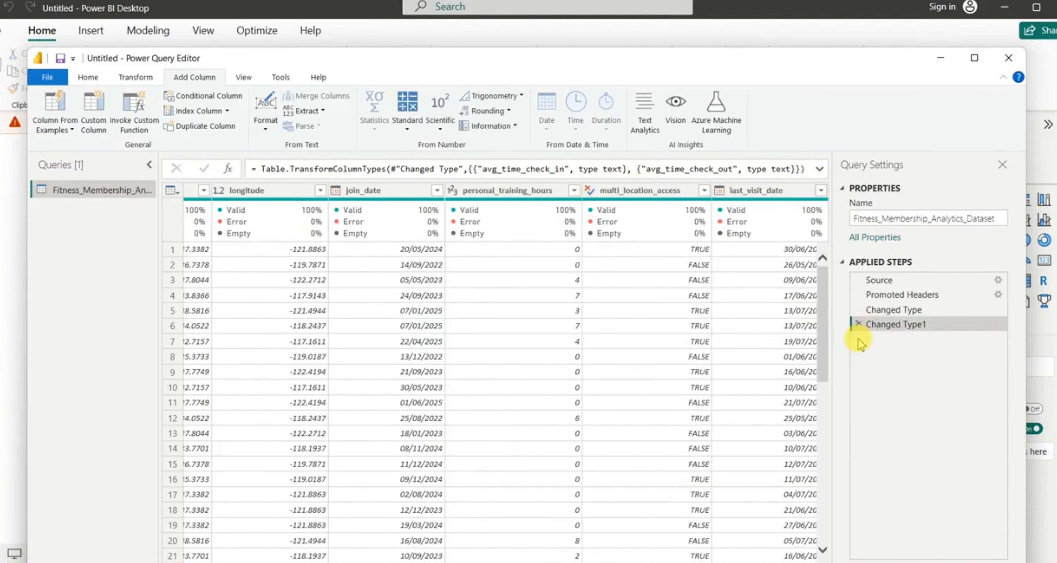
Change the avg_time_check_in column to the Time data type, replacing the current conversion
drag(694, 562, 308, 562)
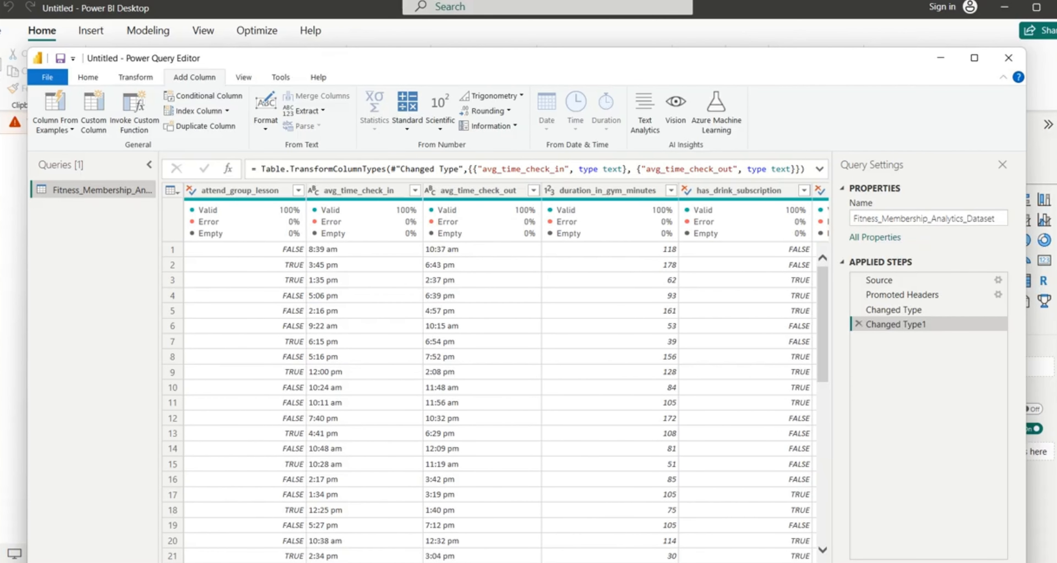
click(311, 196)
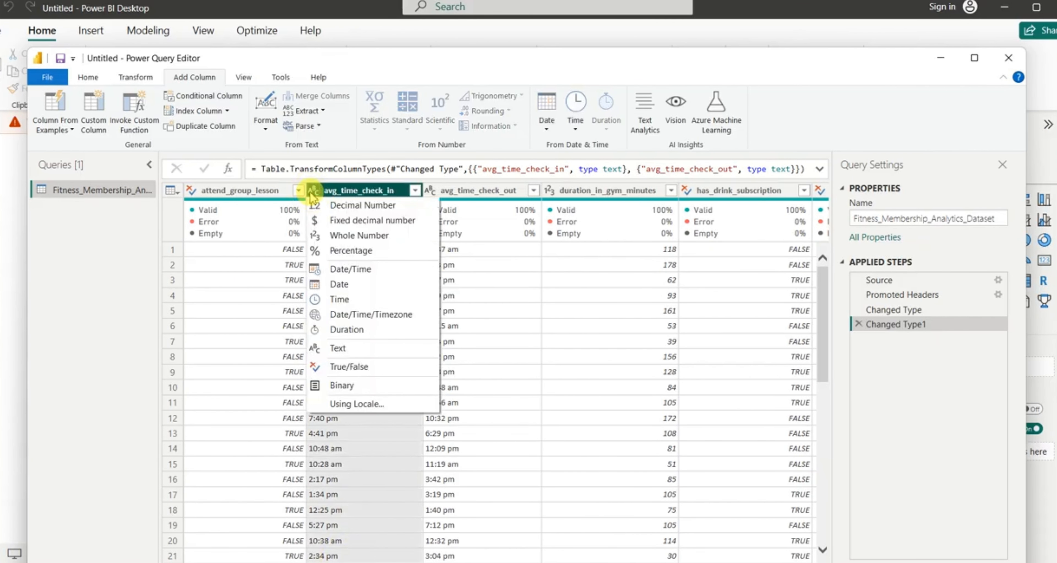
click(343, 299)
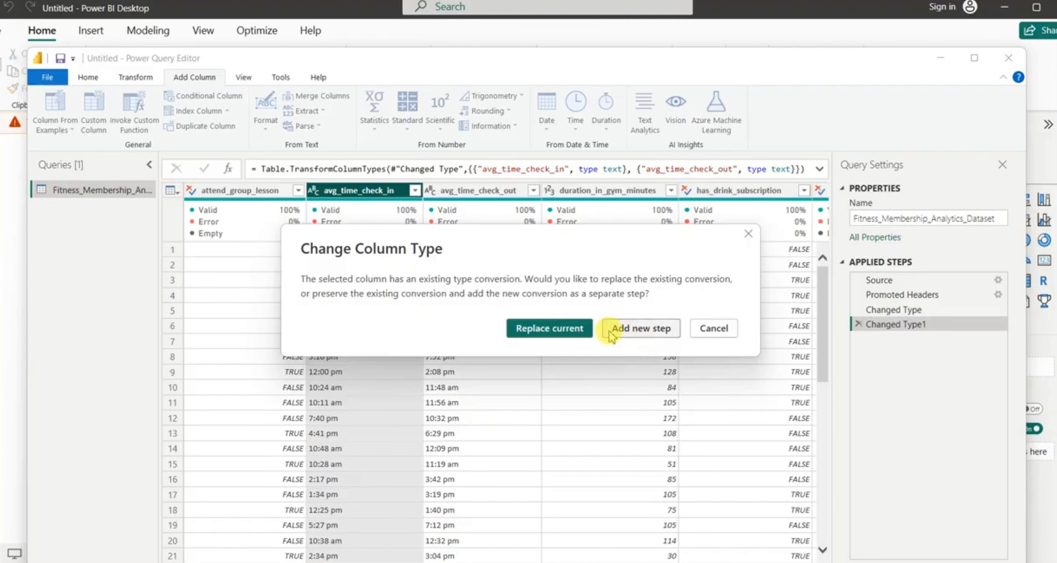
click(566, 329)
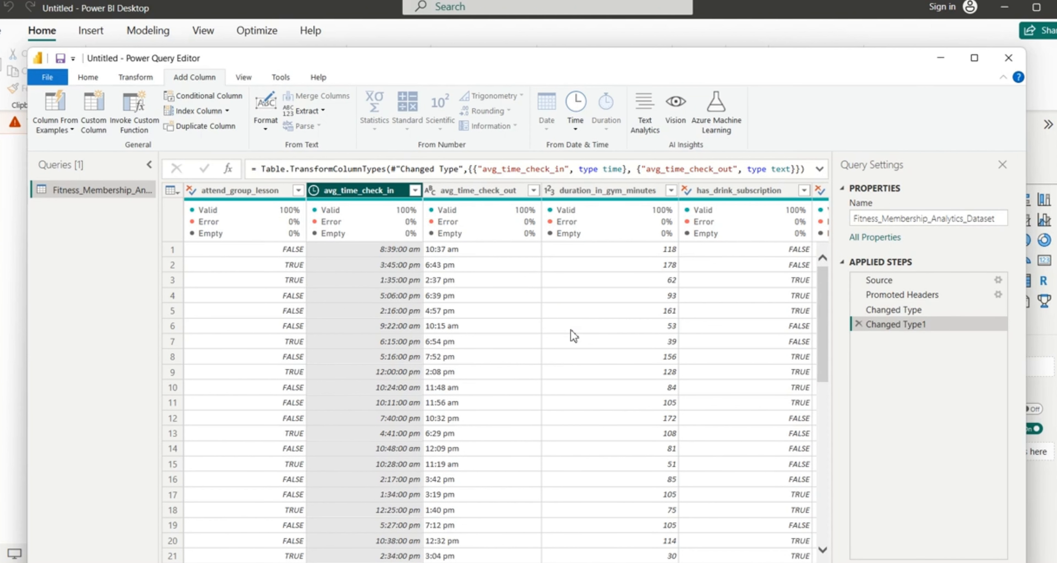
Set the avg_time_check_out column's data type to Time, replacing its existing conversion
click(430, 191)
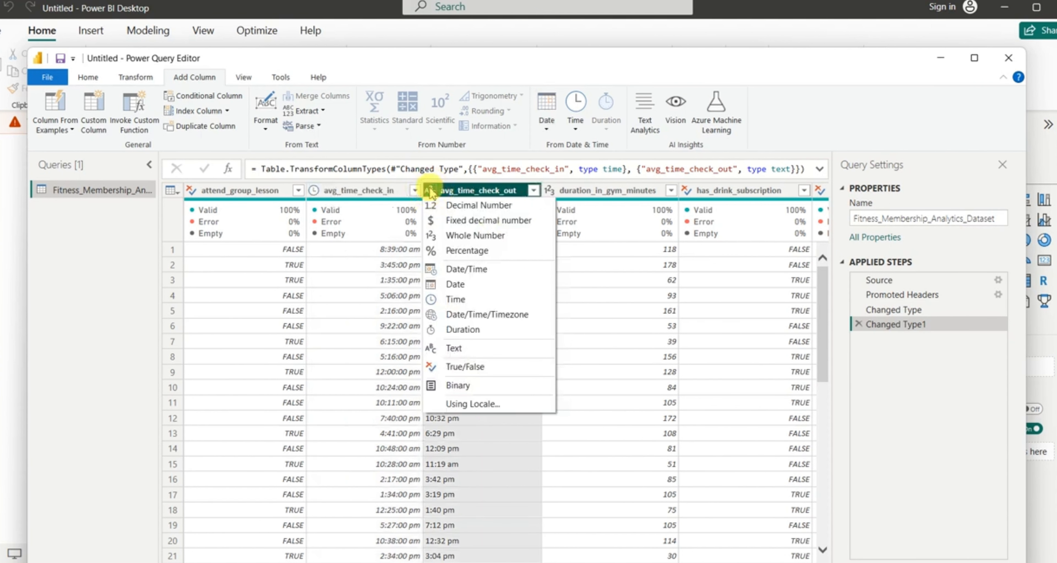
click(460, 300)
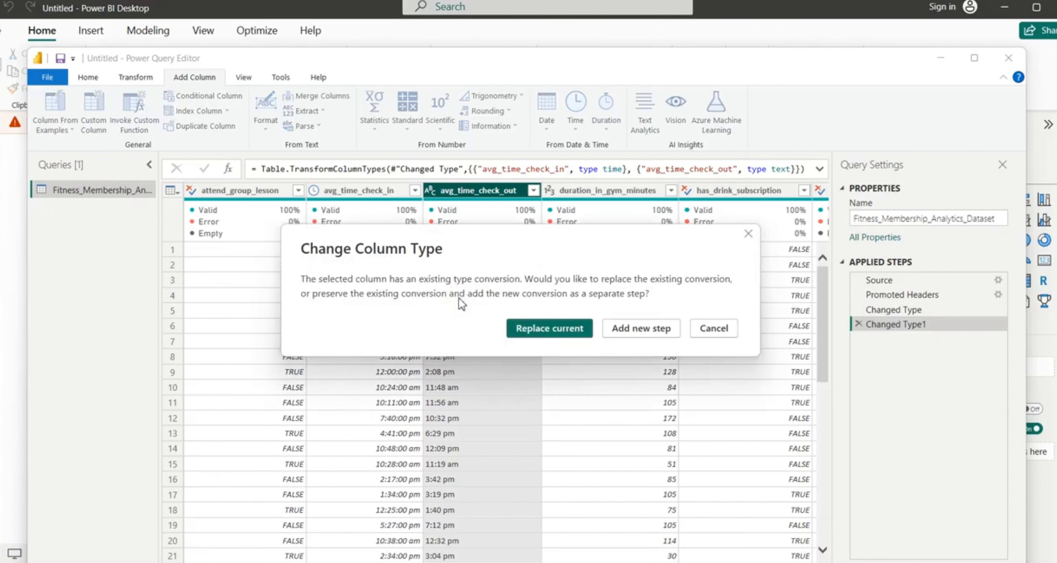
click(560, 329)
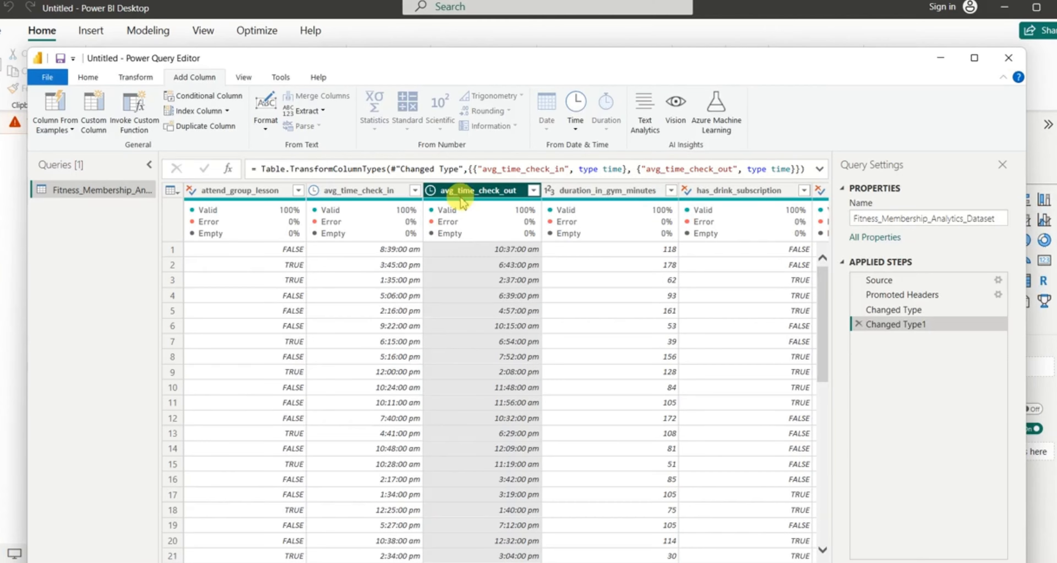
click(430, 190)
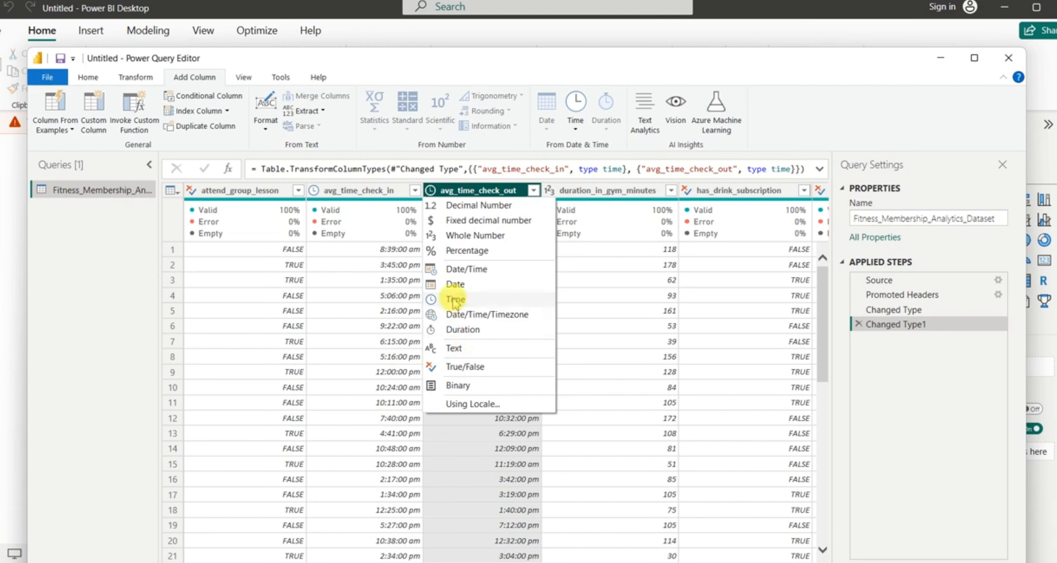
click(512, 82)
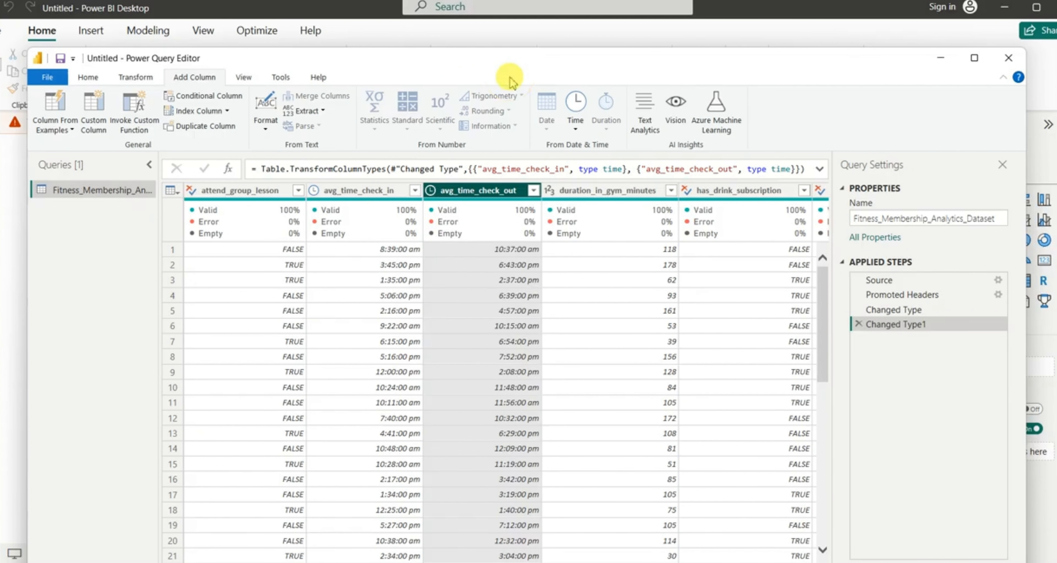
Start a new custom column and name it "Difference Check ins and Check outs"
click(356, 190)
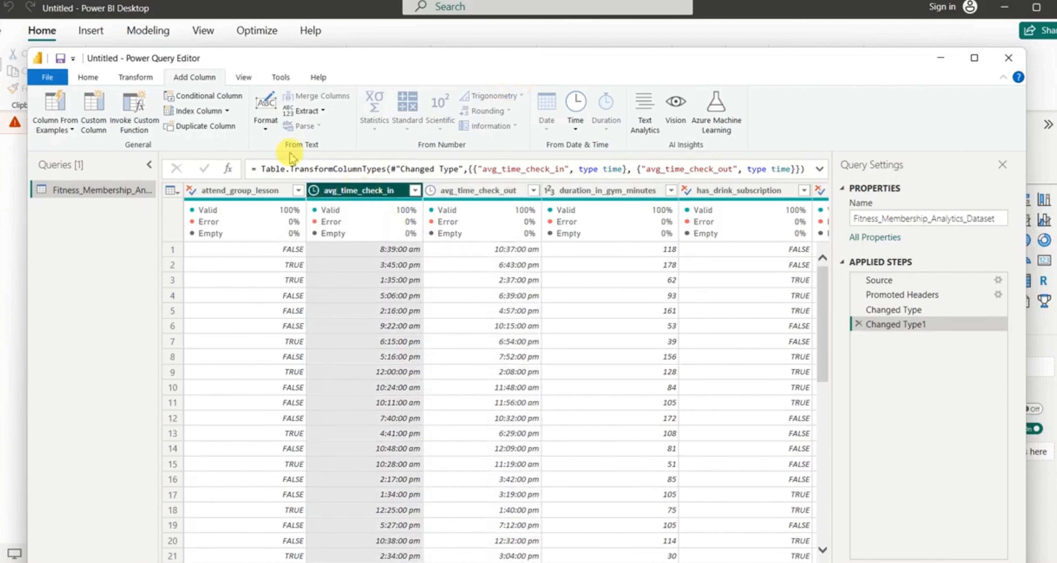
click(89, 123)
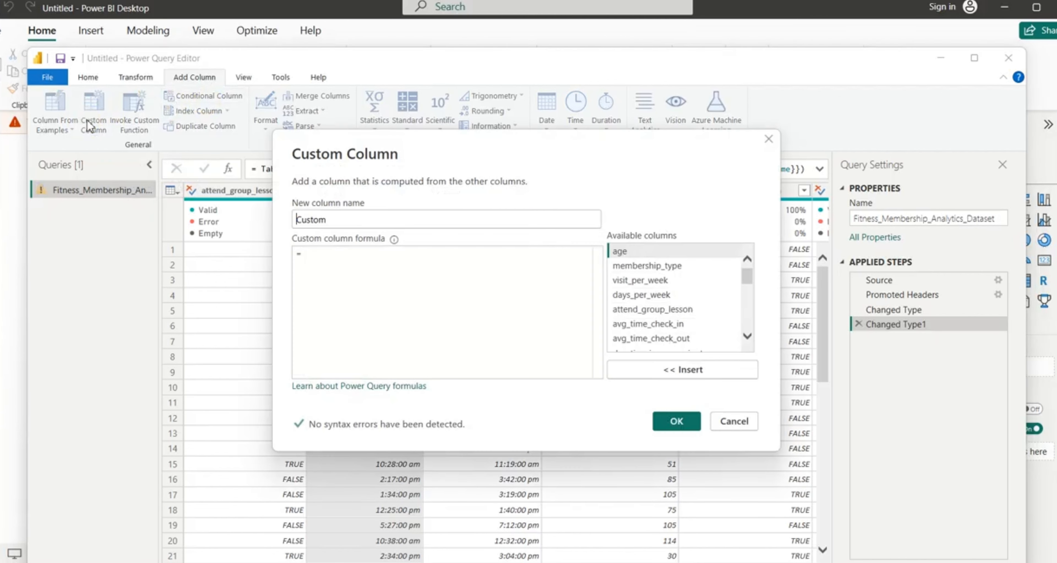
drag(345, 218, 295, 217)
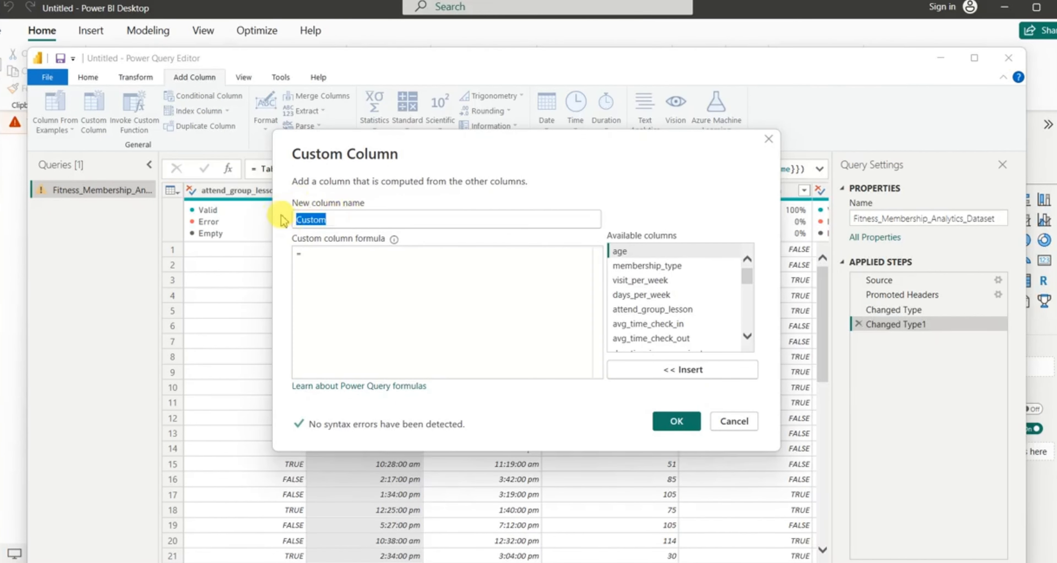
text(Di)
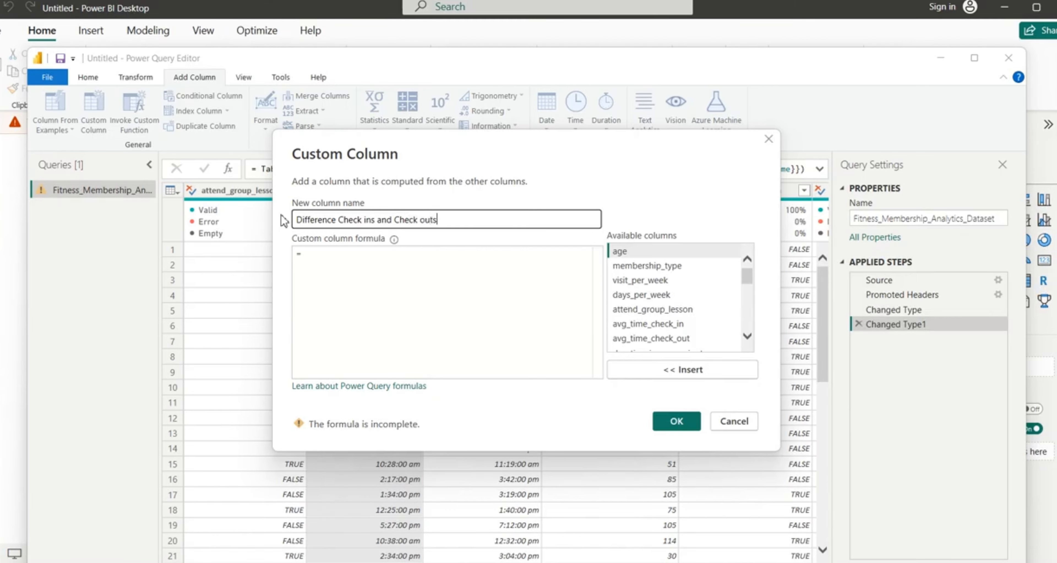
Define the custom column formula as [avg_time_check_out] - [avg_time_check_in] and add the column to the query
click(312, 258)
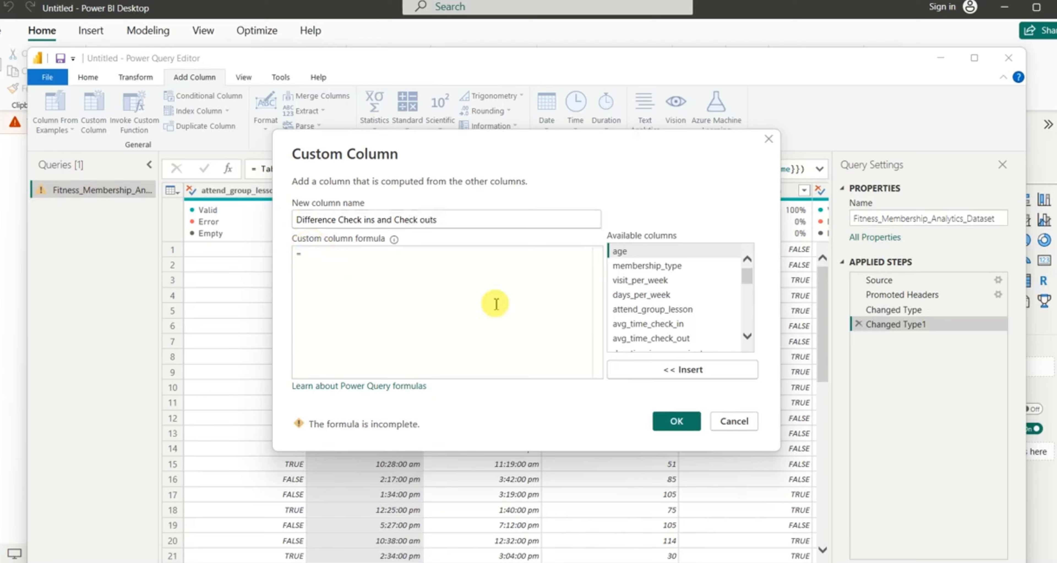
click(643, 340)
click(691, 374)
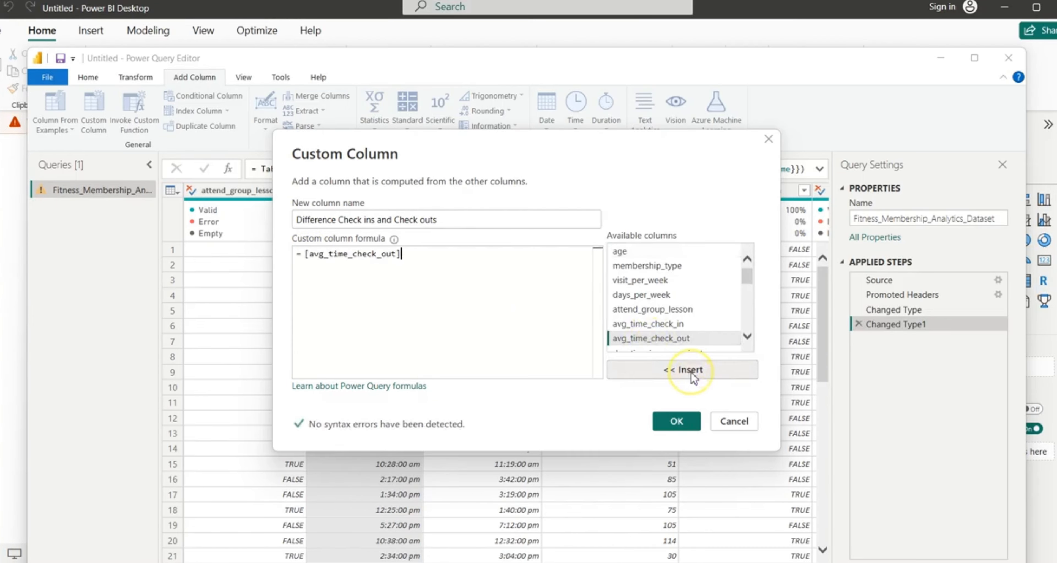
text(-)
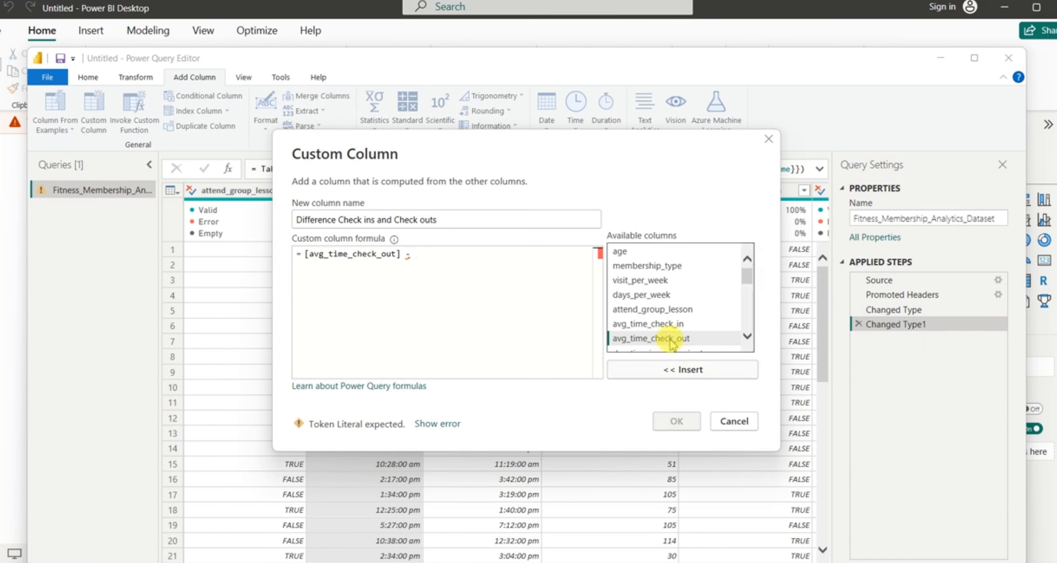
click(650, 324)
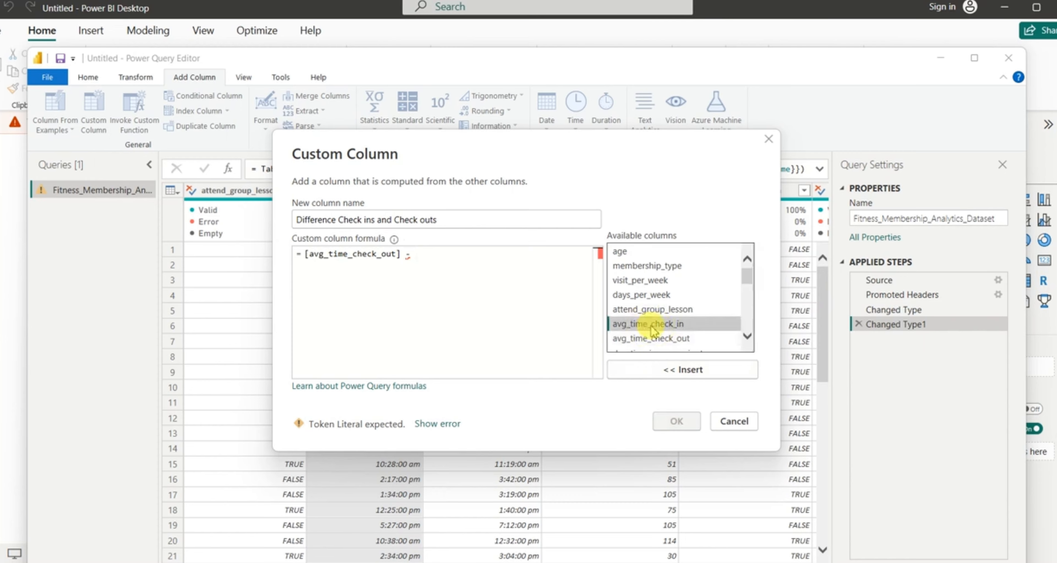
click(708, 378)
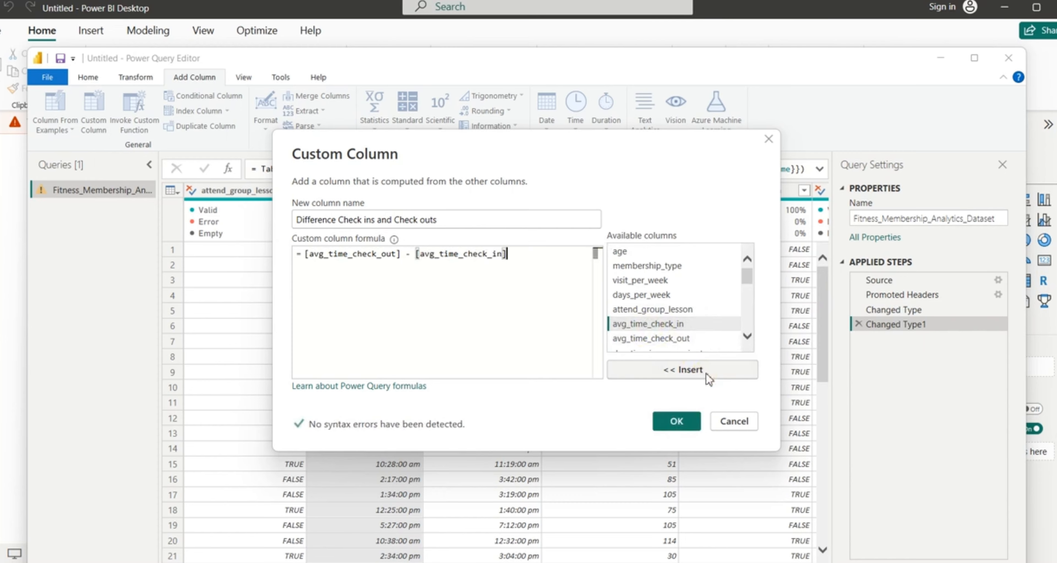
click(676, 422)
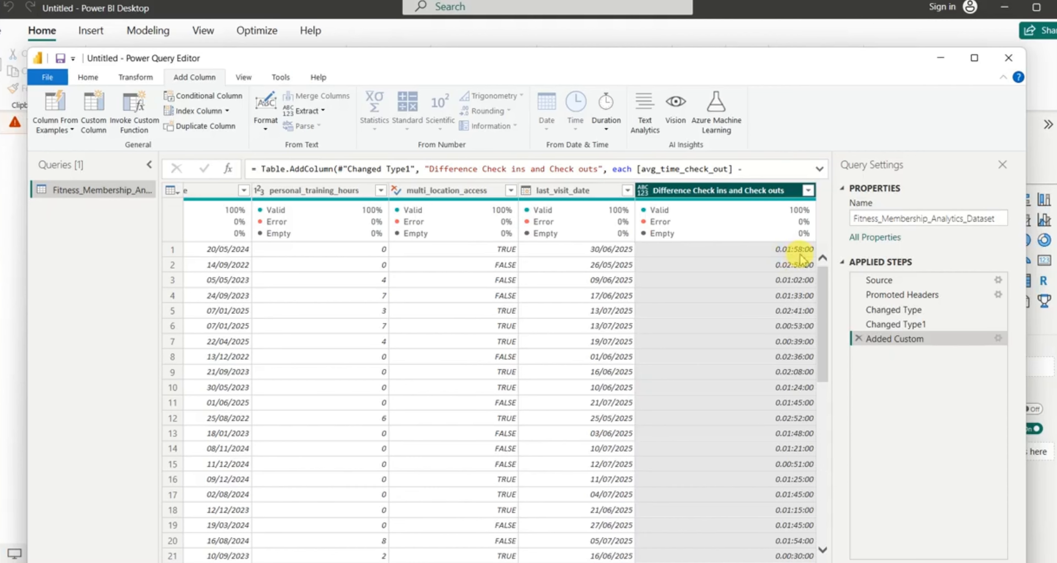
scroll(500, 372, left, 15)
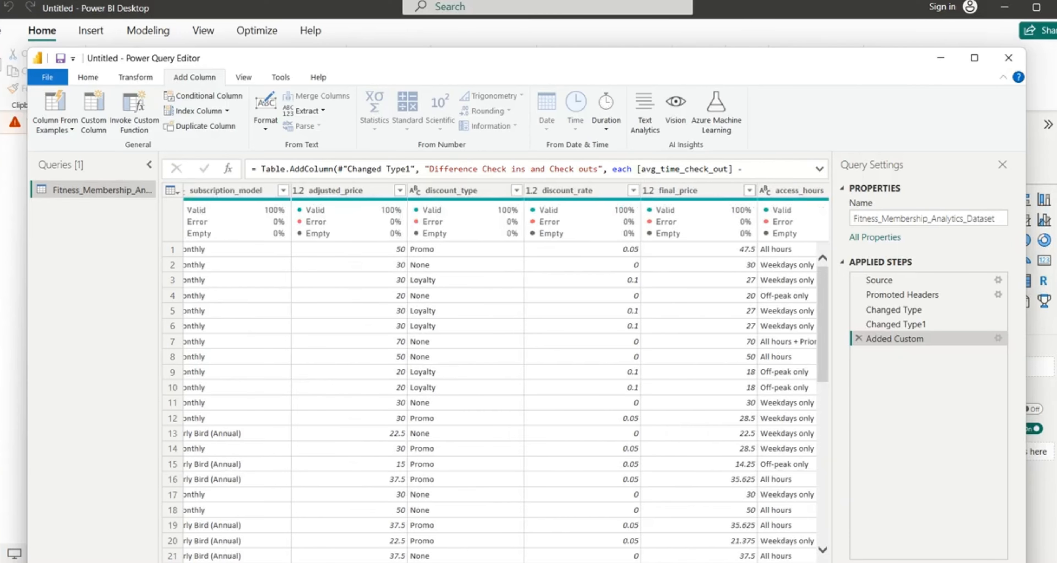
Compare the check-in/check-out difference column with duration_in_gym_minutes and remove the Added Custom step from the query
scroll(499, 372, left, 15)
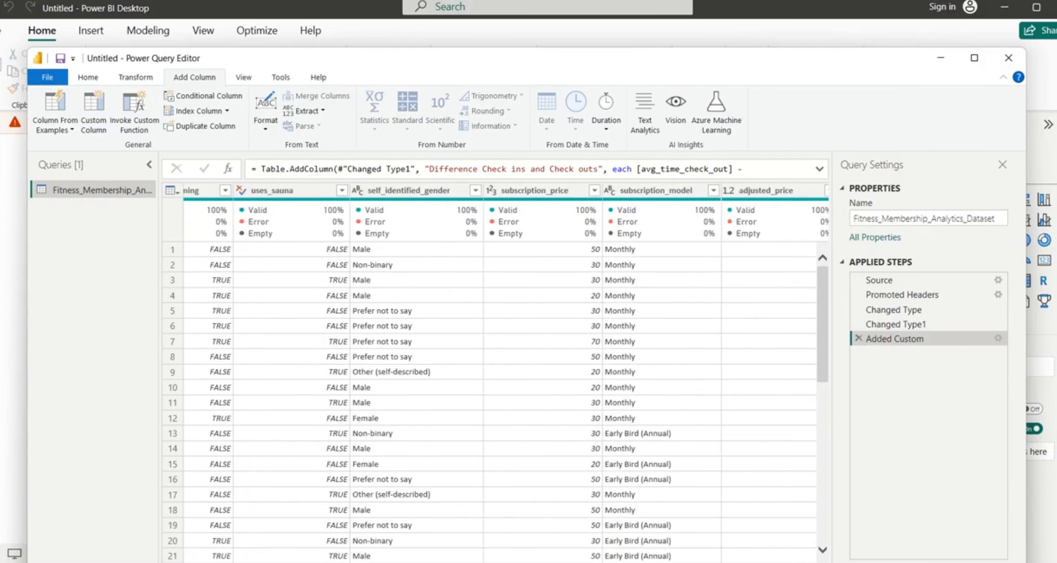
scroll(314, 559, left, 10)
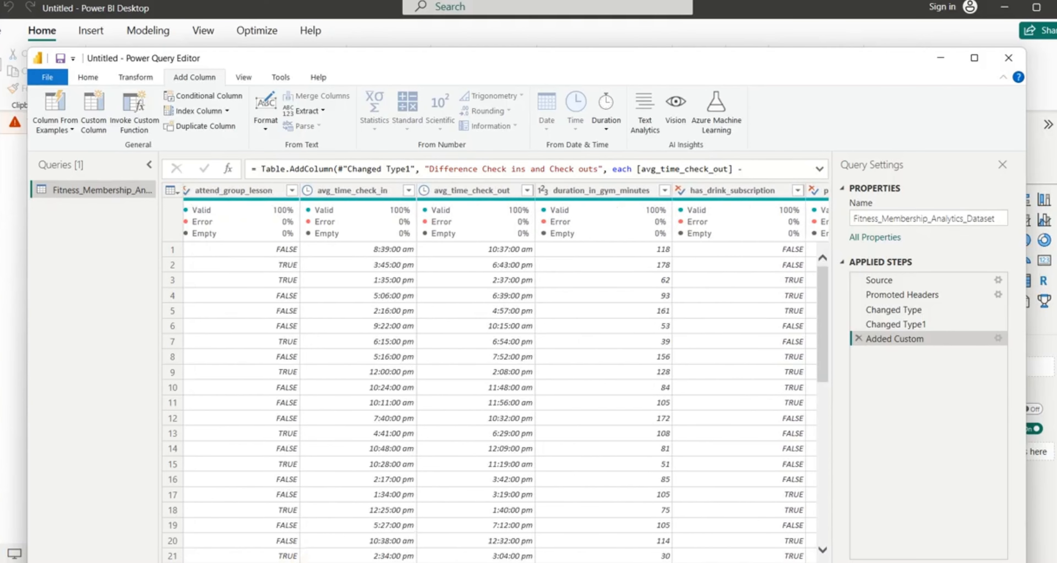
click(662, 258)
click(660, 257)
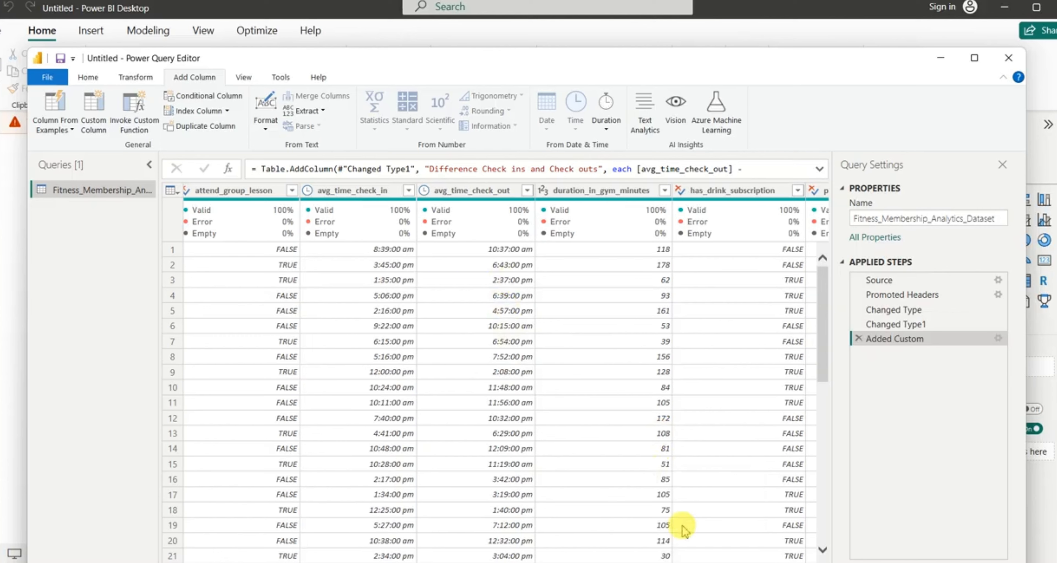
mouse_move(683, 562)
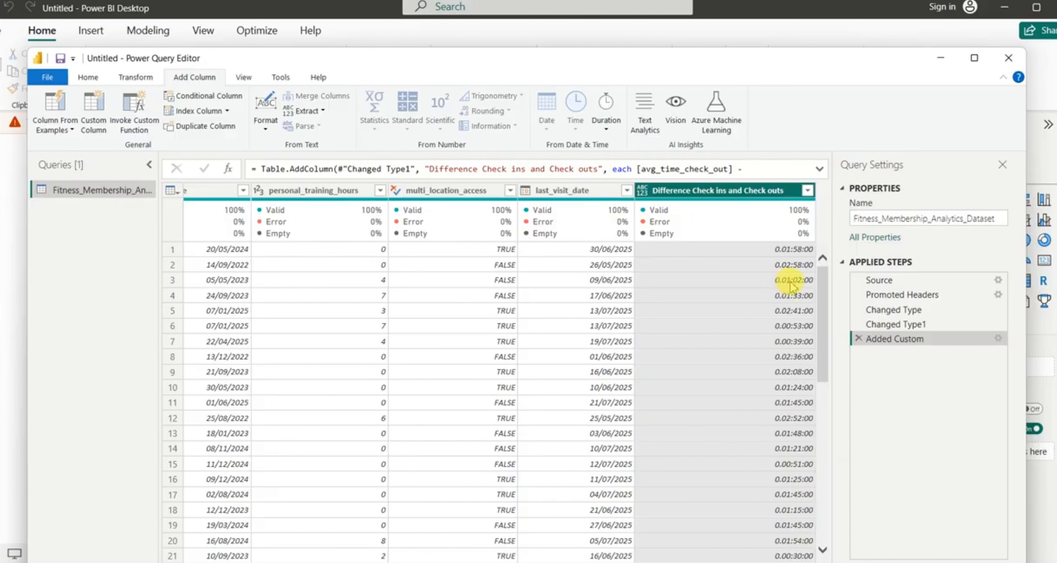
click(858, 339)
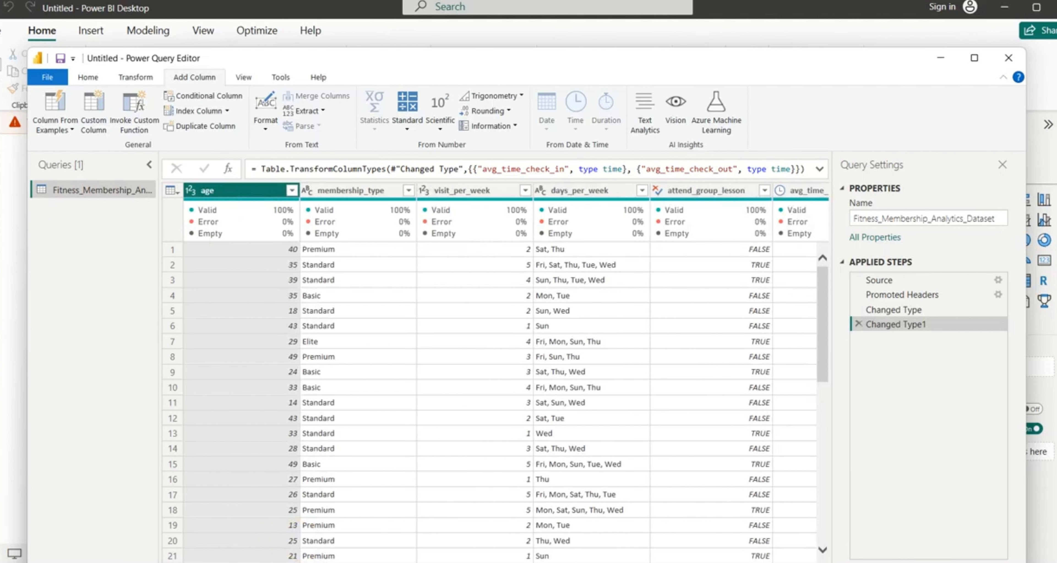
Review the time and gym duration columns, and set the has_drink_subscription column's data type to True/False
drag(291, 562, 380, 561)
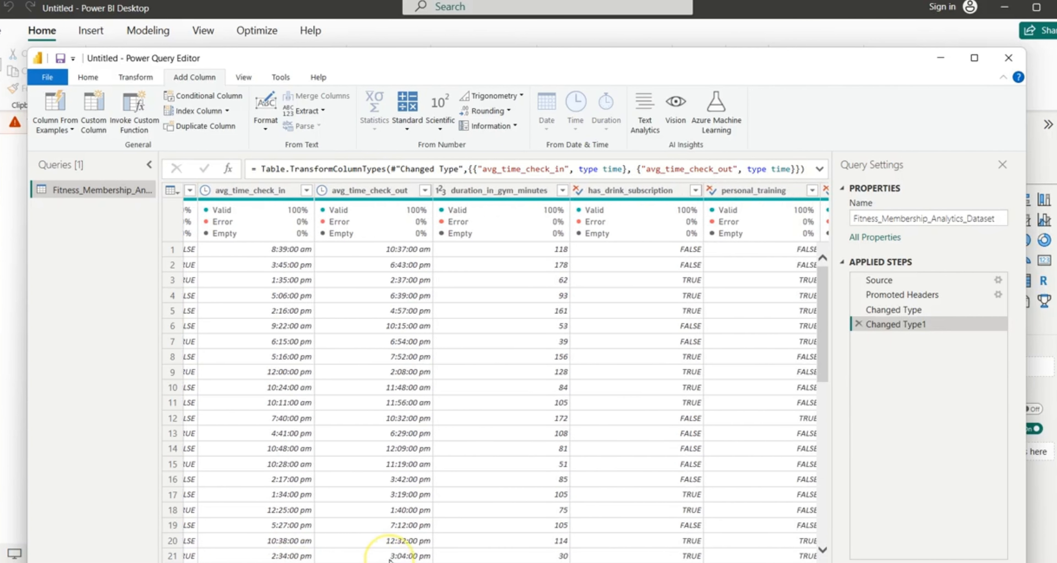
click(372, 191)
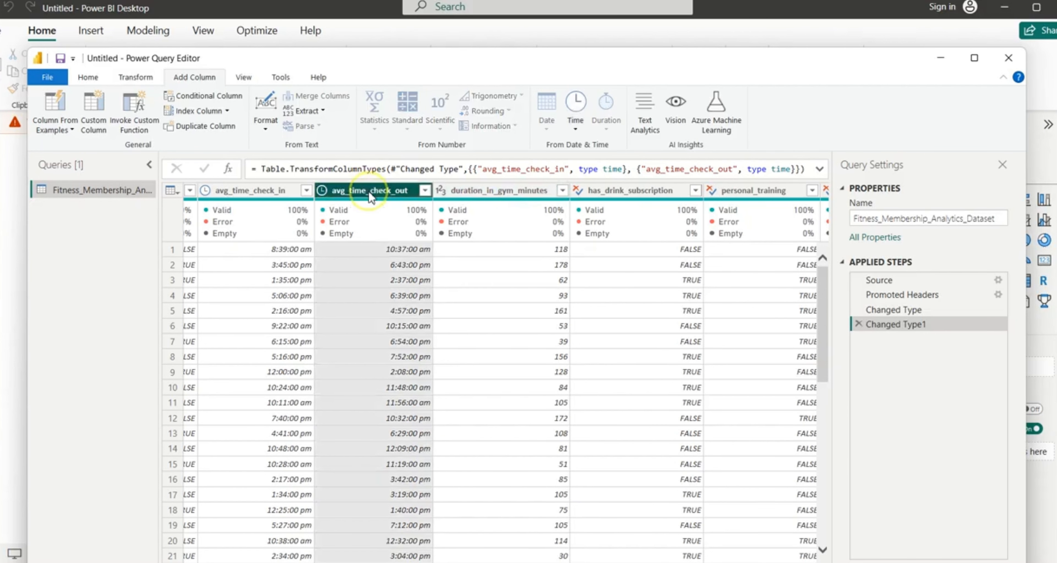
click(508, 193)
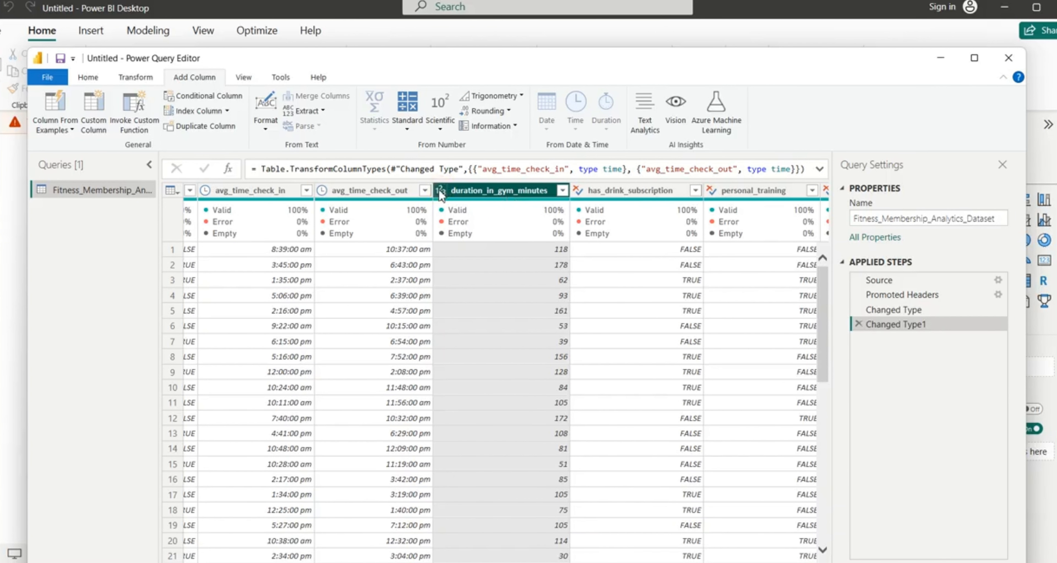
click(632, 190)
click(695, 191)
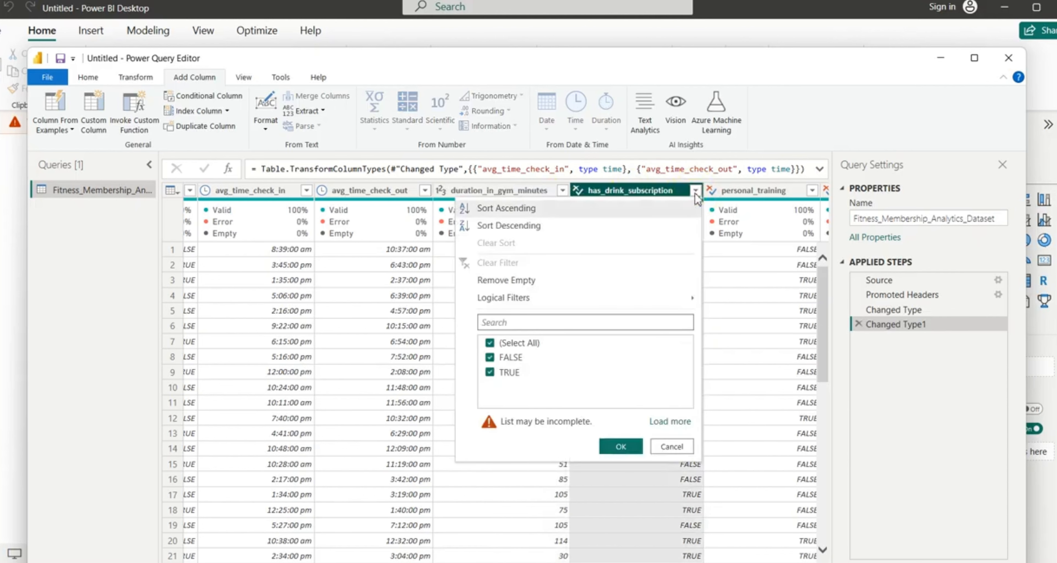
click(577, 191)
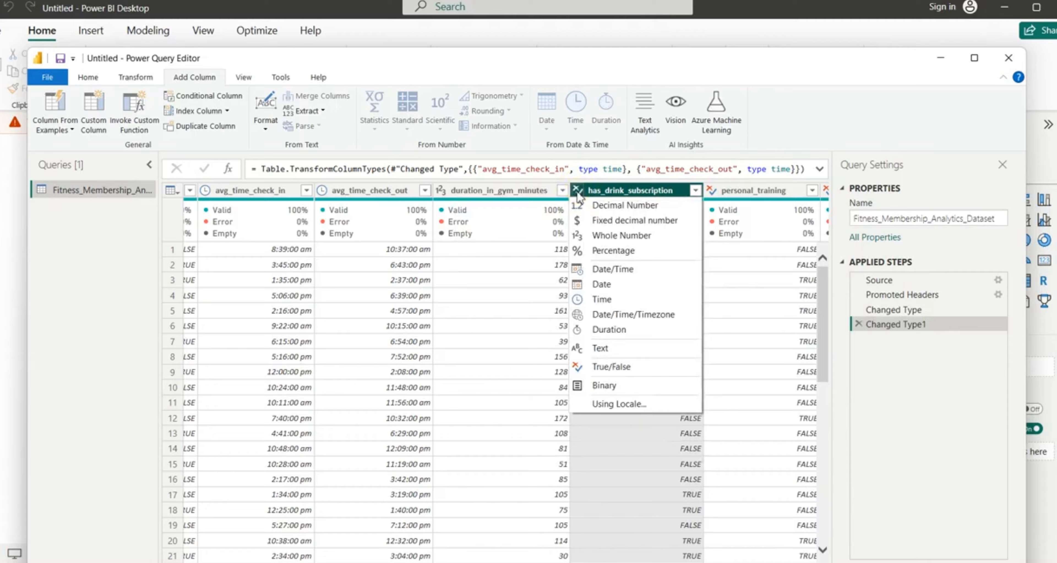
click(644, 367)
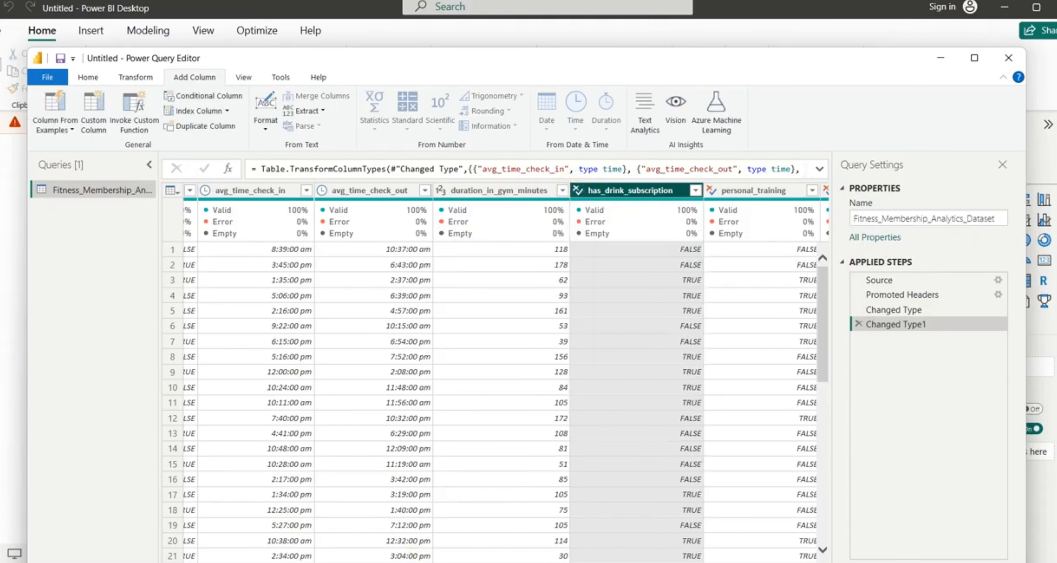
Check the personal_training, uses_sauna and self_identified_gender columns for their values and data types
scroll(472, 483, right, 6)
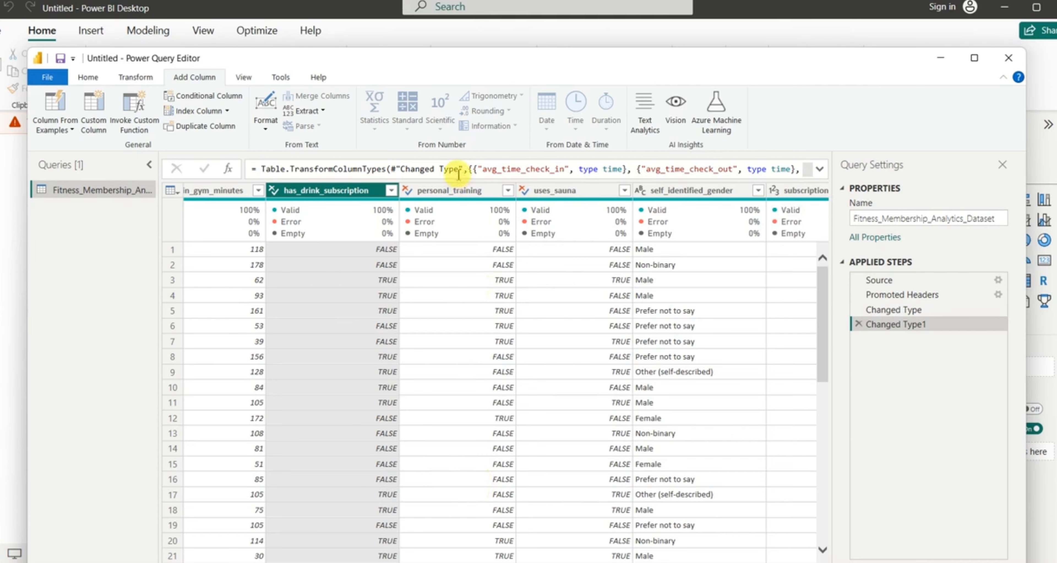
click(508, 191)
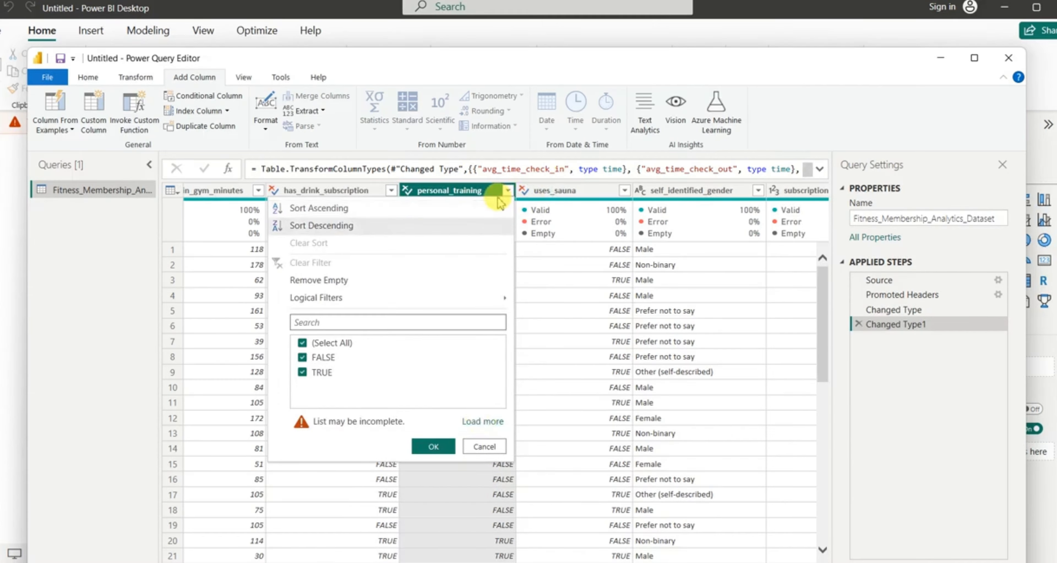
click(508, 190)
click(572, 192)
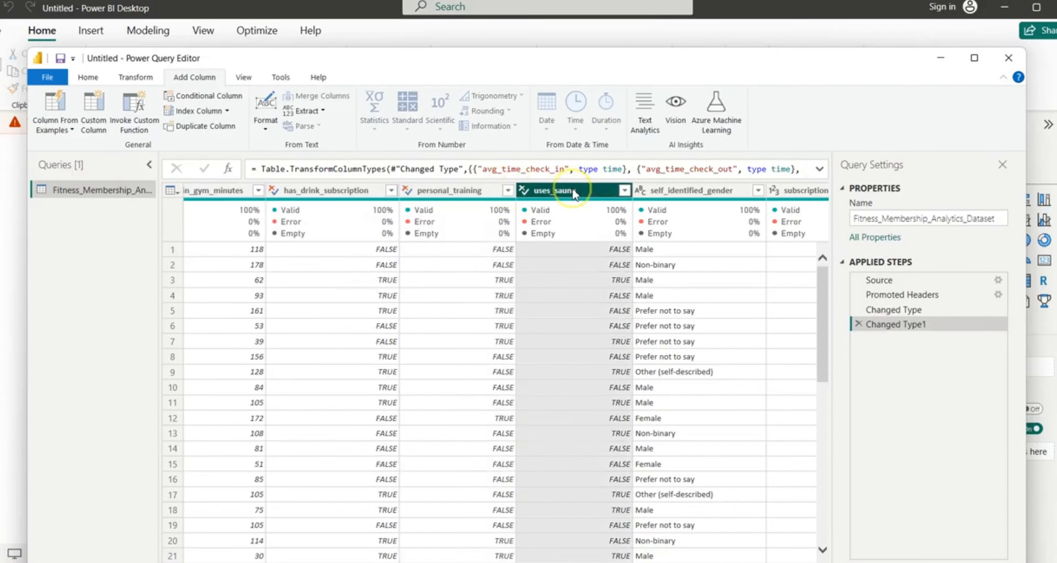
click(679, 191)
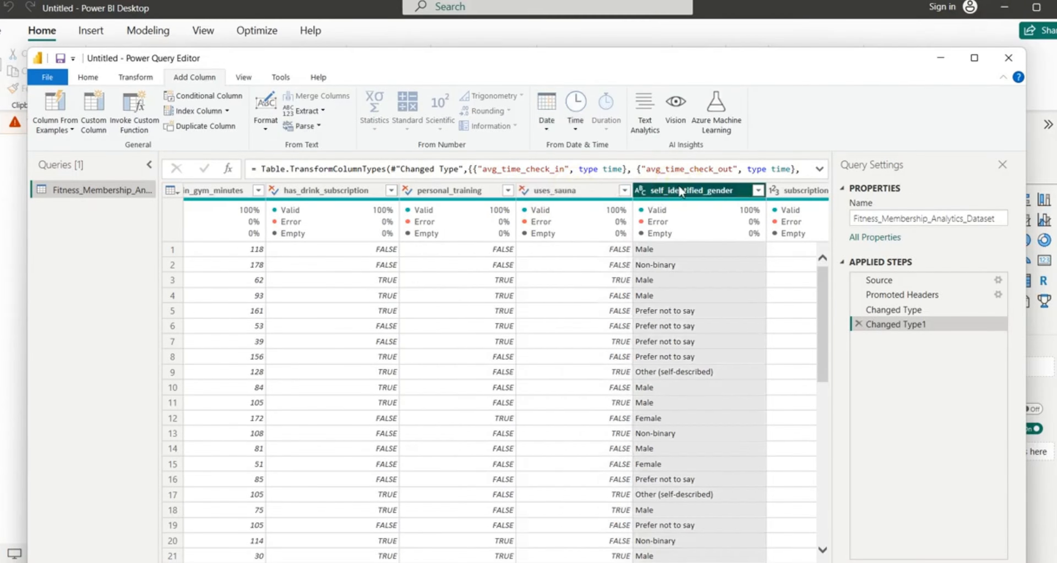
Change the subscription_price column's data type to Fixed decimal number
scroll(428, 540, right, 10)
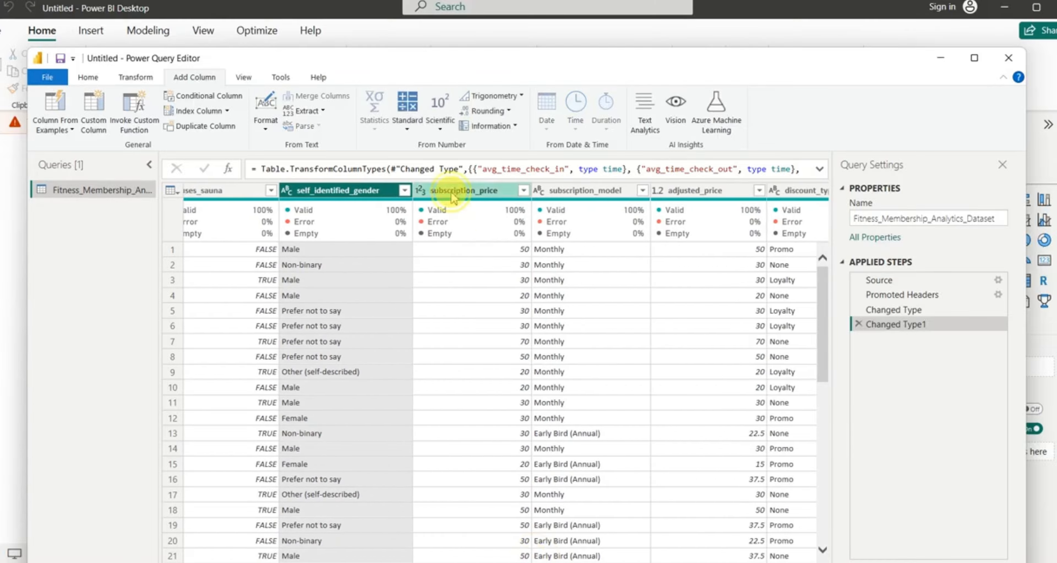
click(453, 193)
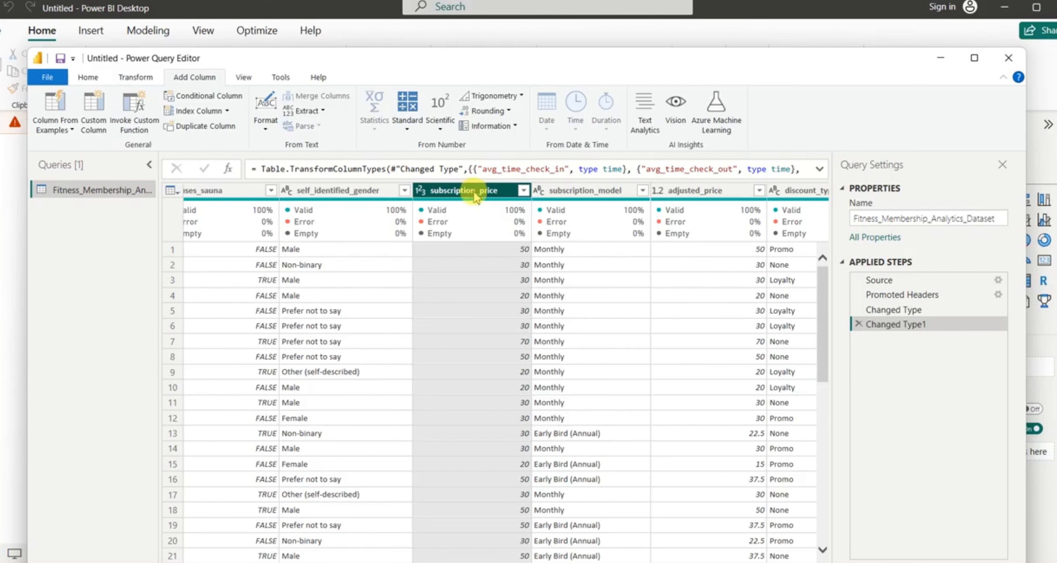
click(421, 192)
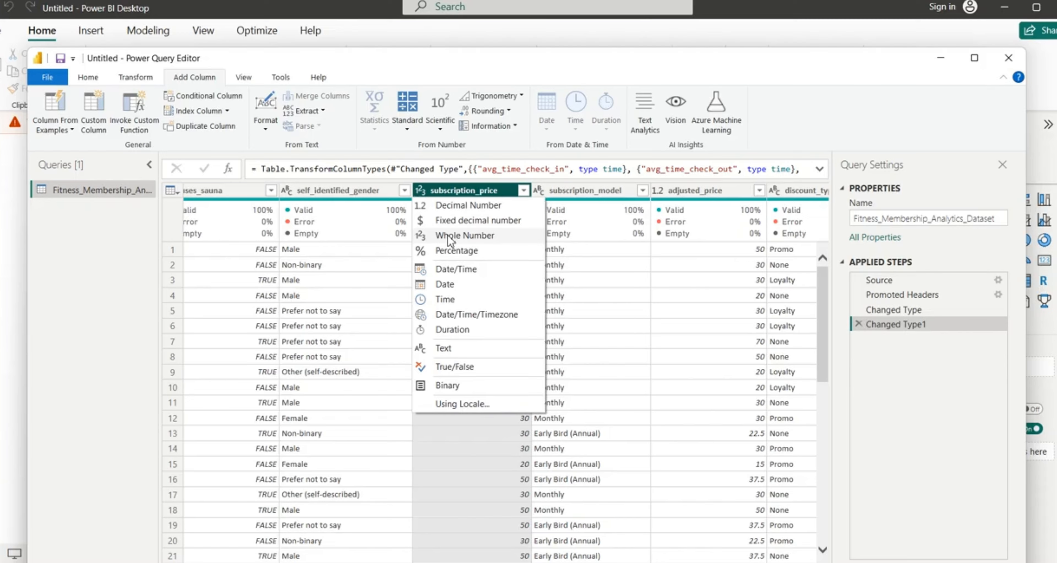
click(471, 221)
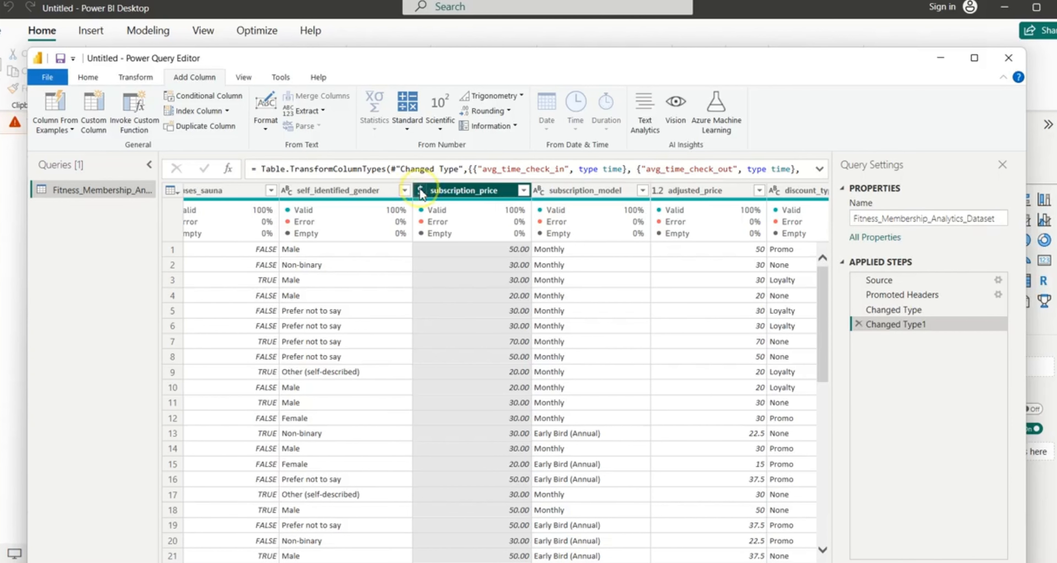
Set the subscription_price column back to the Whole Number data type, replacing the current conversion
click(421, 191)
click(457, 236)
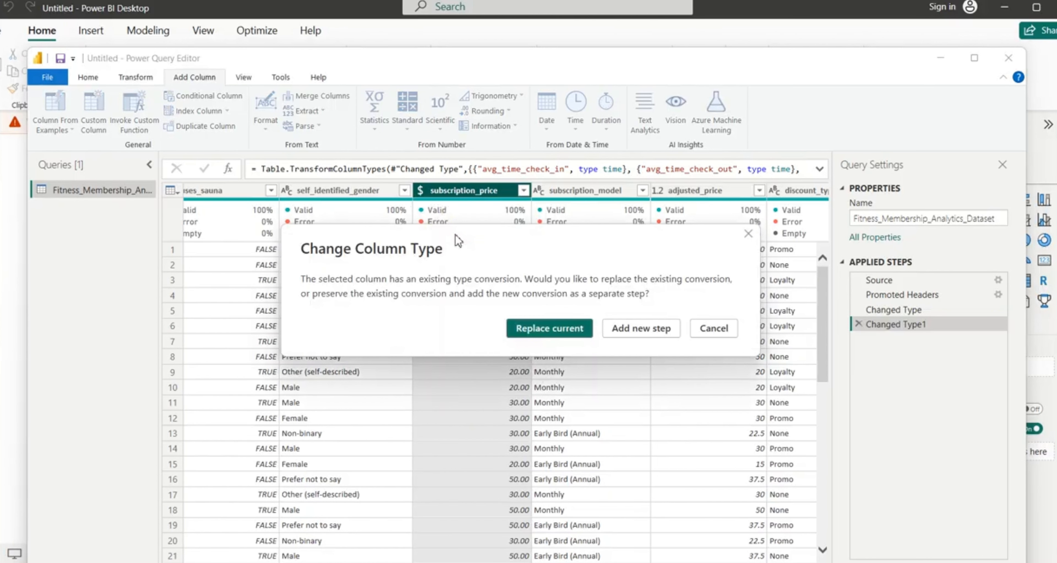
click(569, 328)
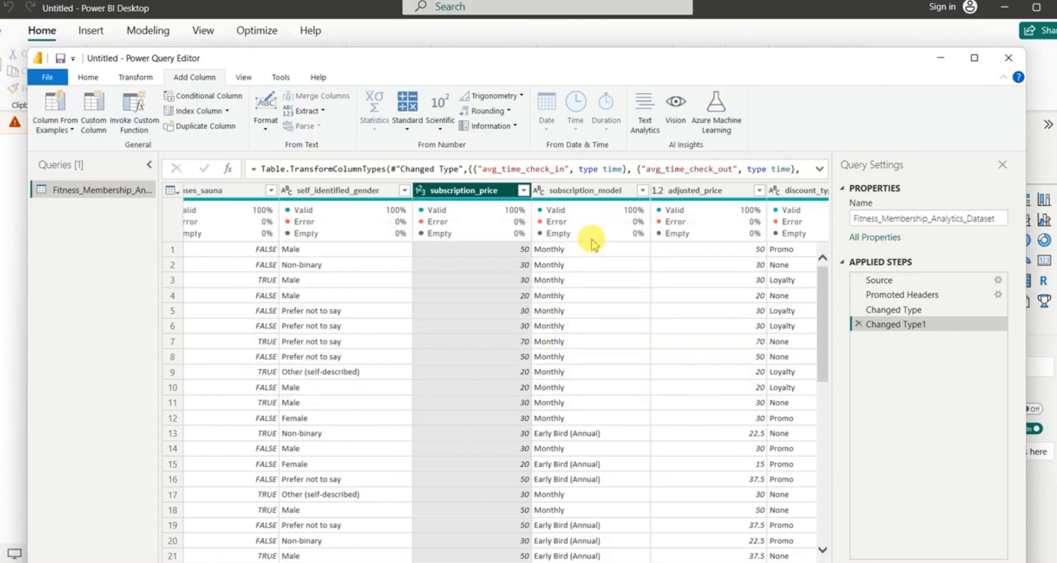
Check the subscription_model column and the data type options of the adjusted_price column
click(575, 193)
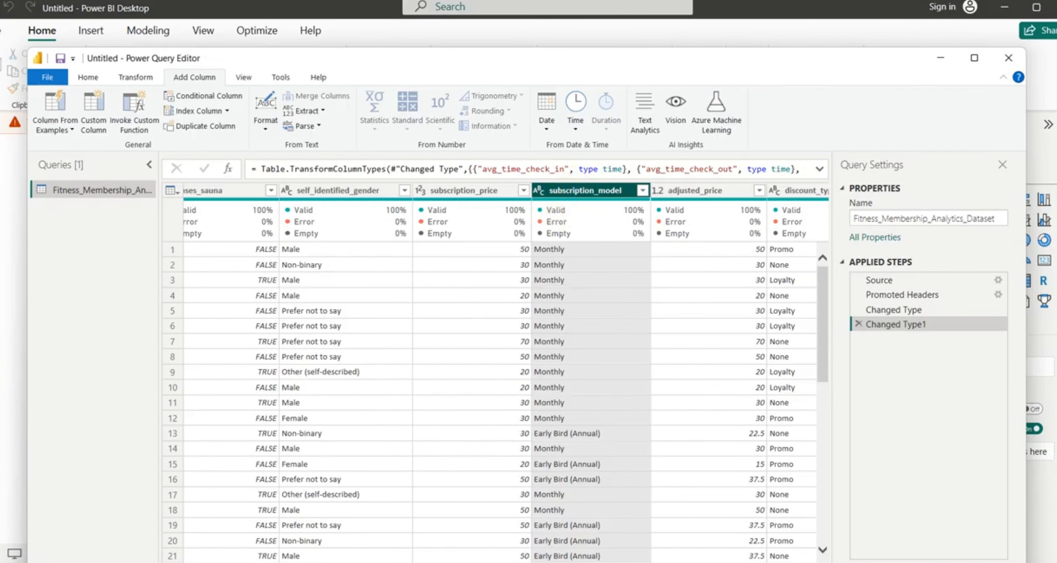
drag(472, 562, 554, 562)
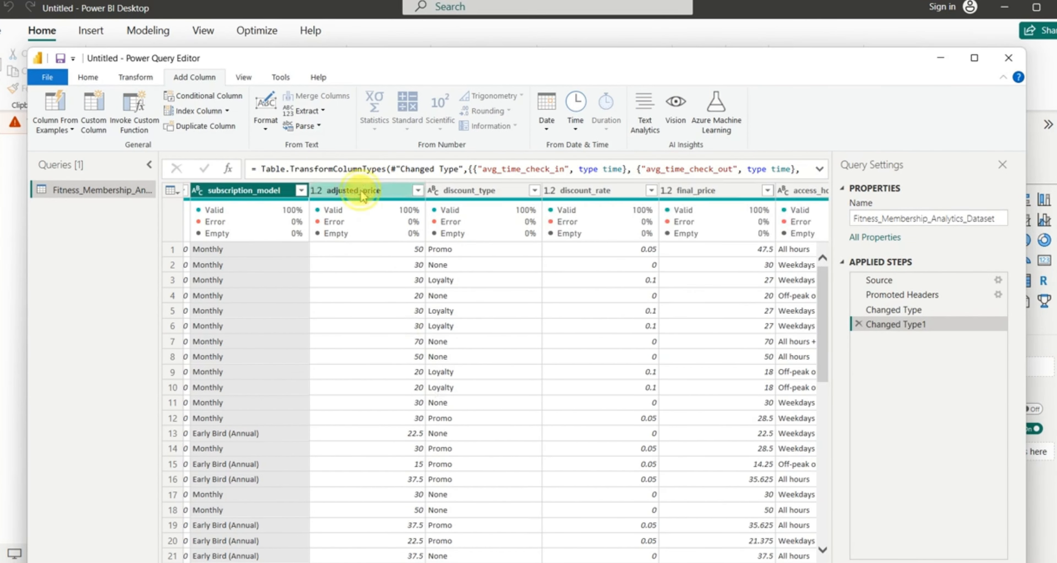
click(363, 193)
click(316, 190)
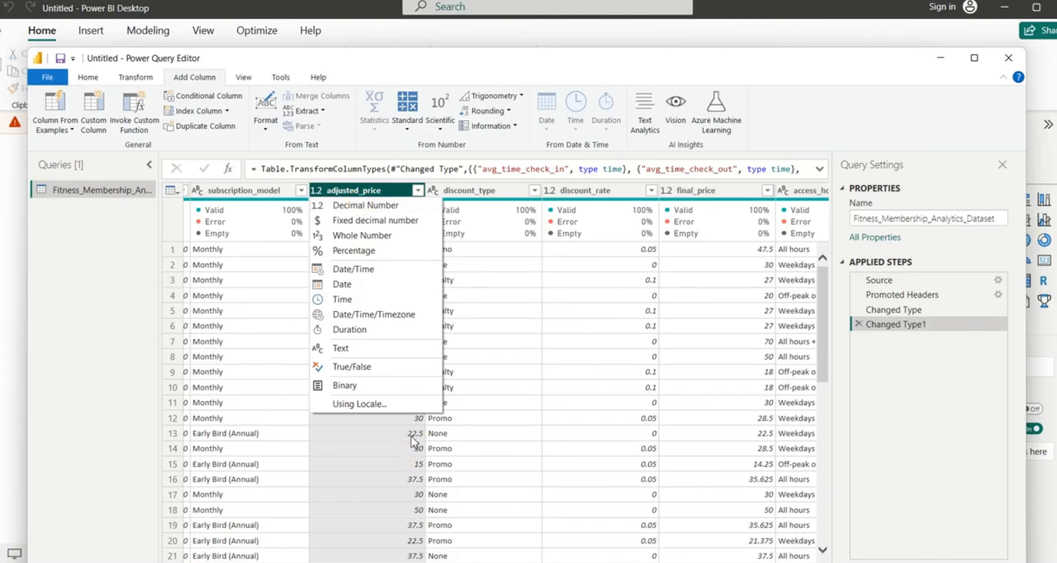
click(396, 196)
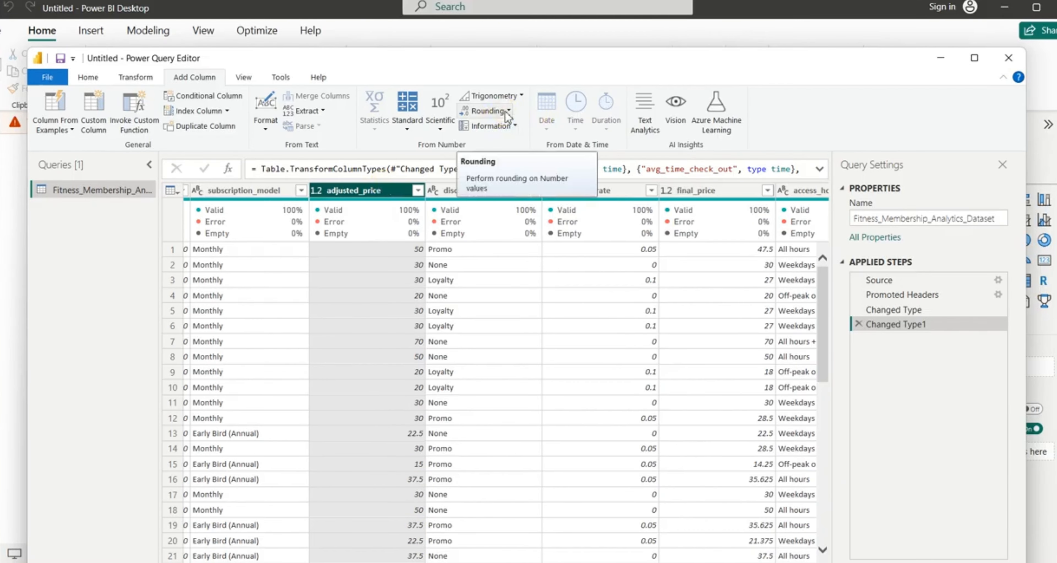
Try rounding the adjusted_price column in place to 0 decimal places, and remove the Rounded Off step
click(94, 78)
click(132, 80)
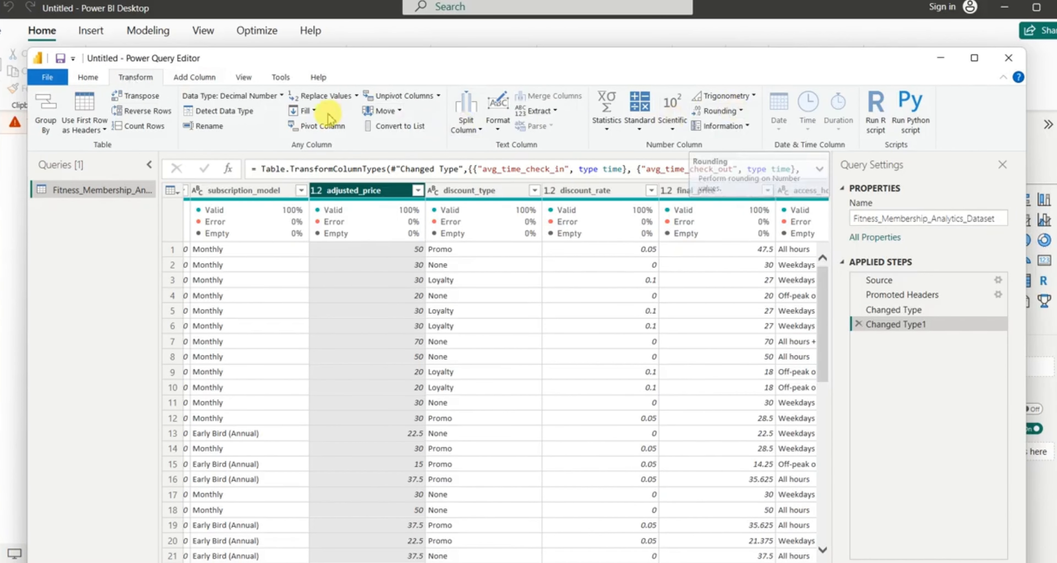
click(197, 78)
click(139, 78)
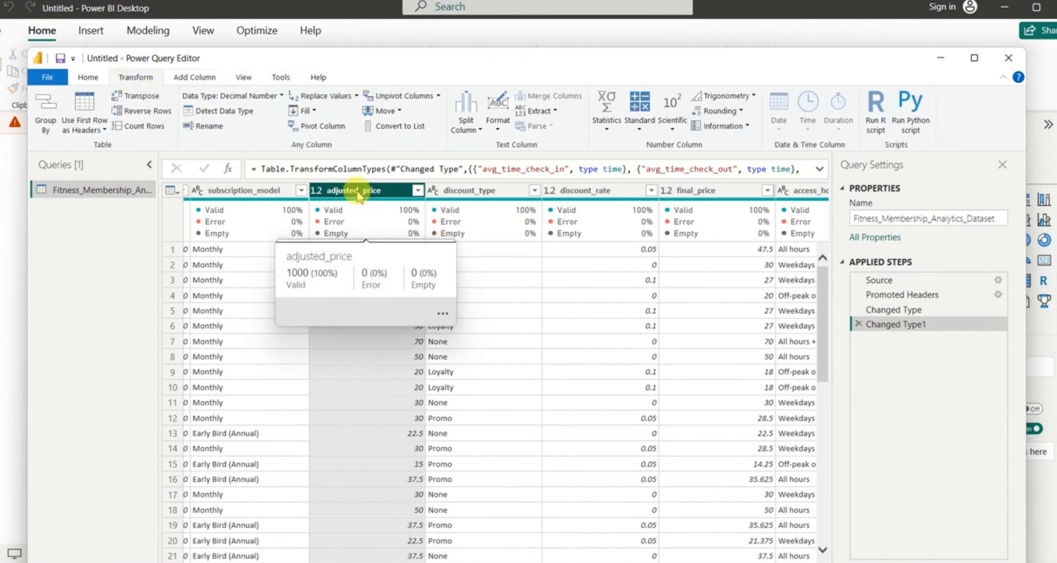
click(741, 118)
click(727, 162)
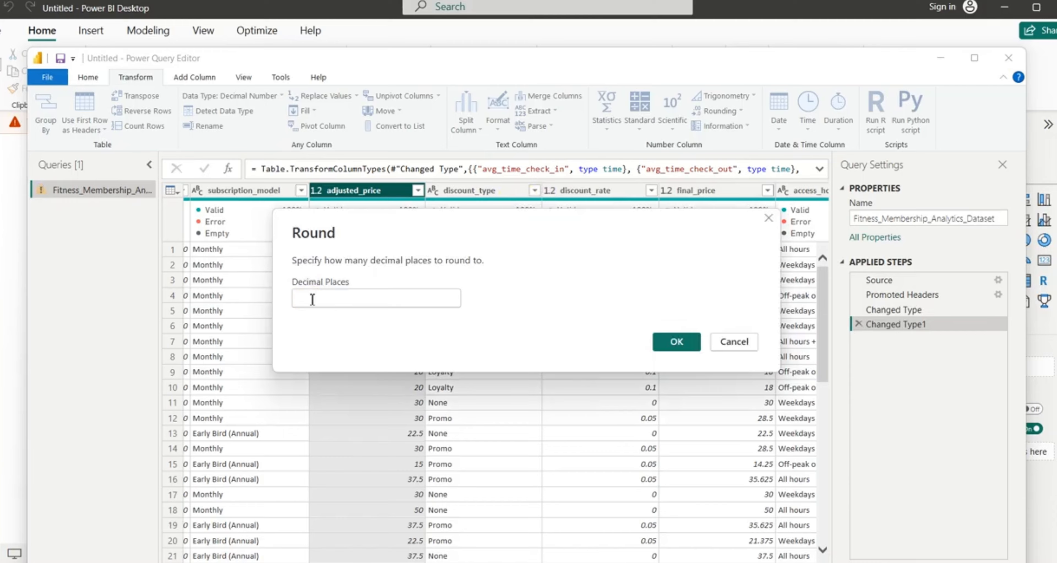
click(312, 300)
text(2)
click(677, 342)
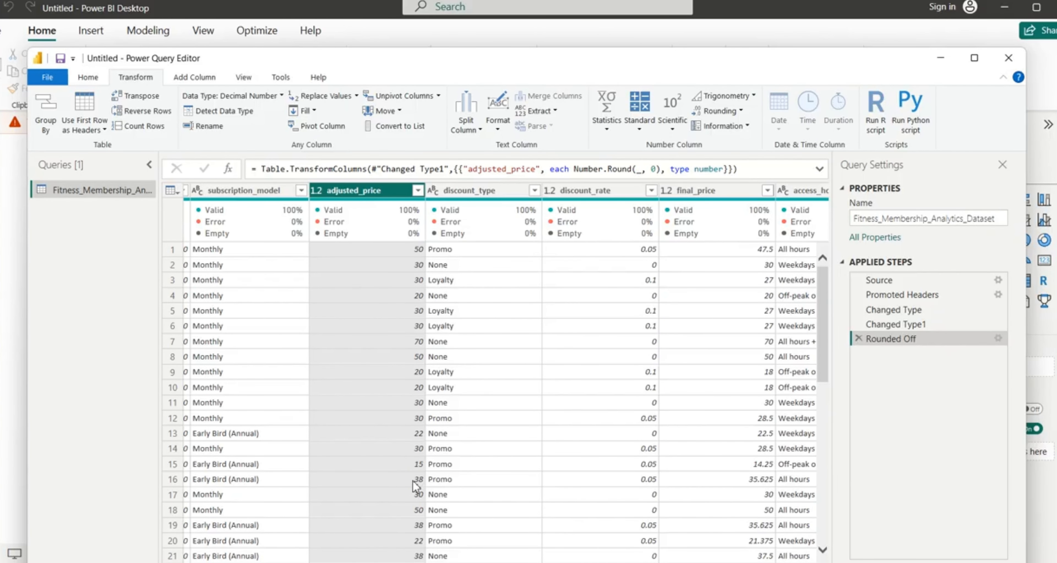
click(858, 339)
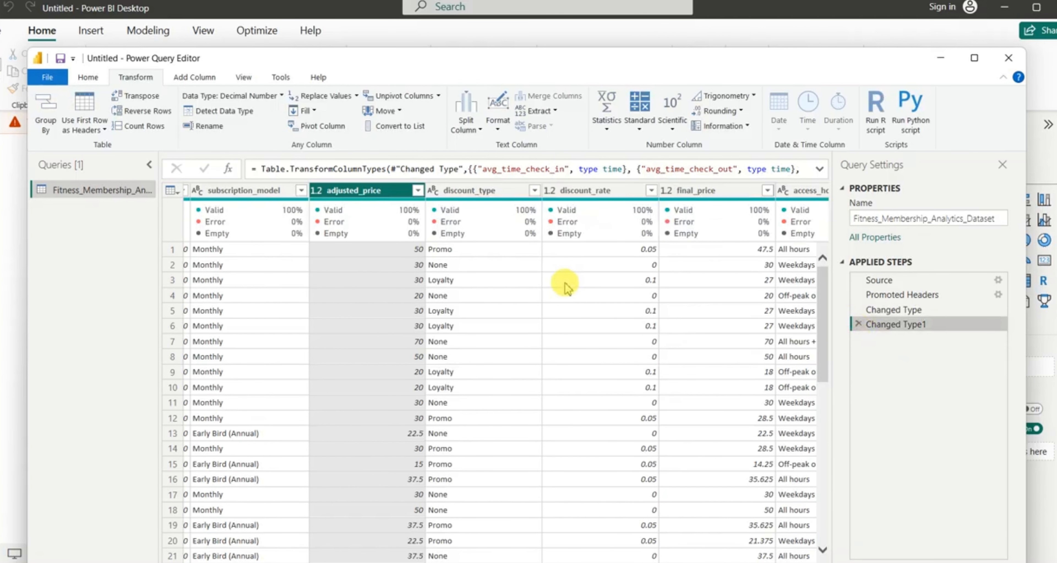
Review the discount_type values and set the discount_rate column's data type to Percentage
click(470, 192)
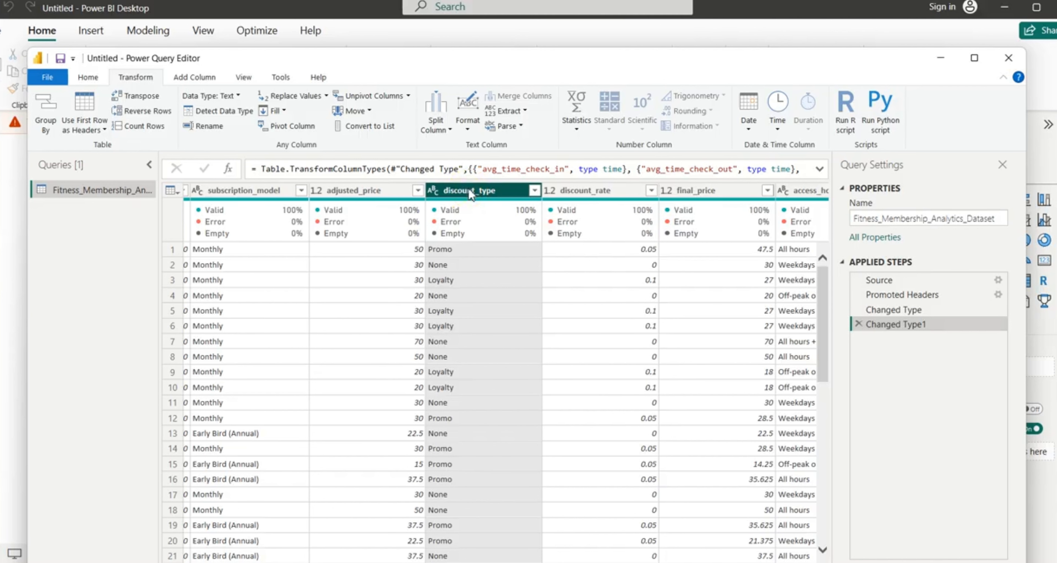
click(442, 267)
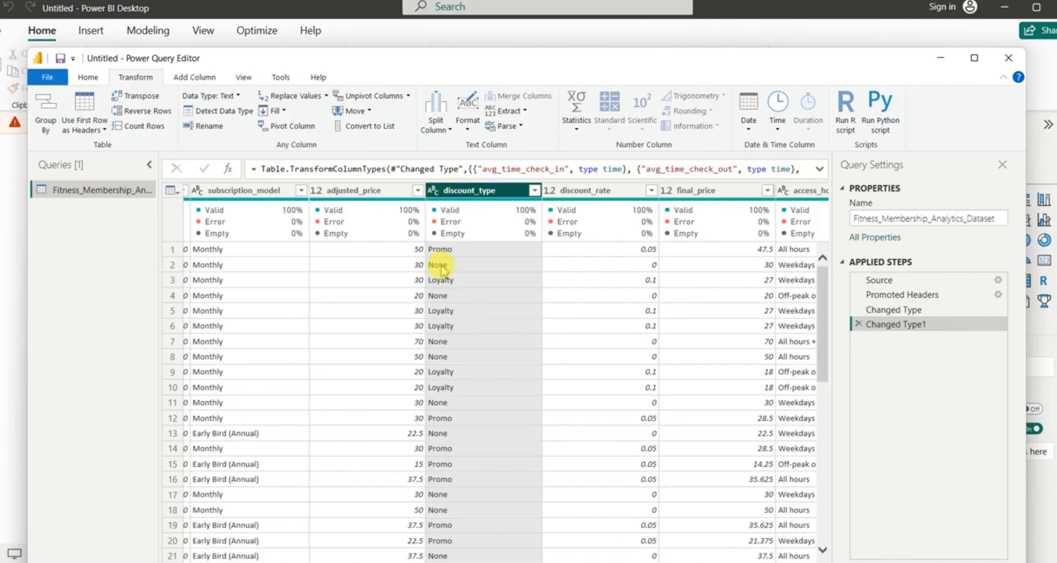
click(597, 193)
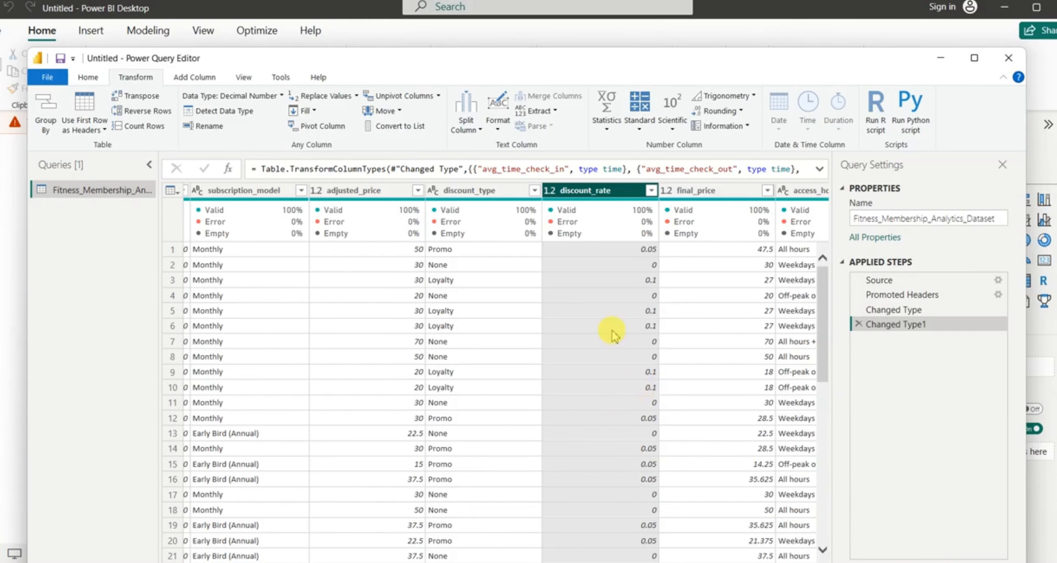
click(550, 191)
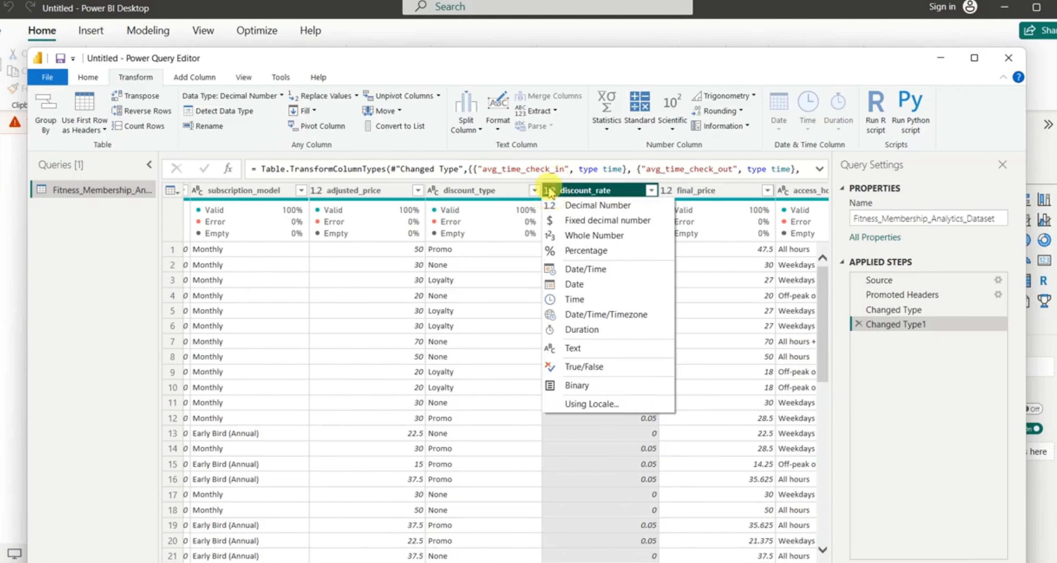
click(594, 258)
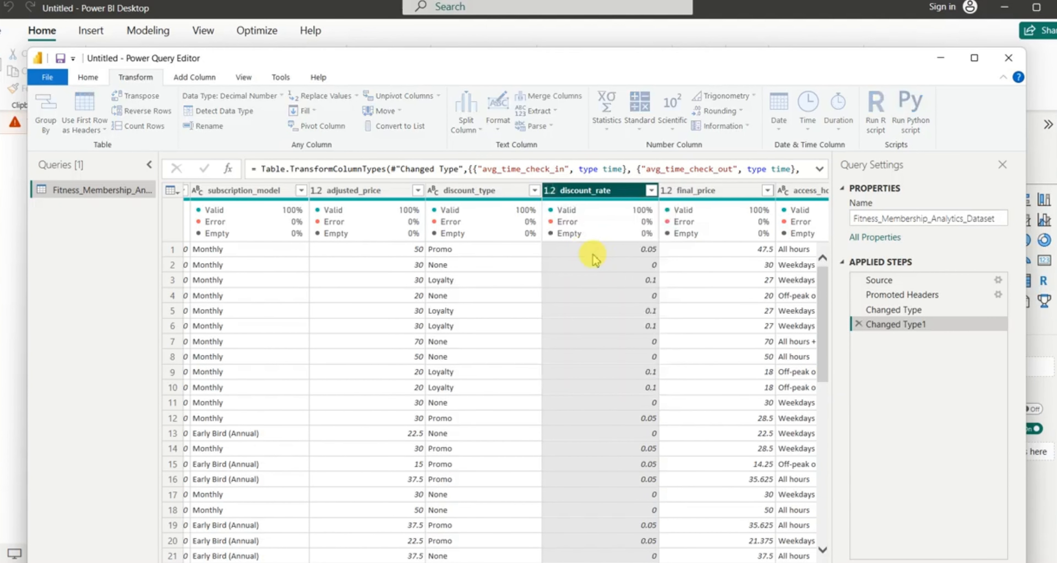
Check the data type options of the final_price column and inspect its value in row 16
click(643, 257)
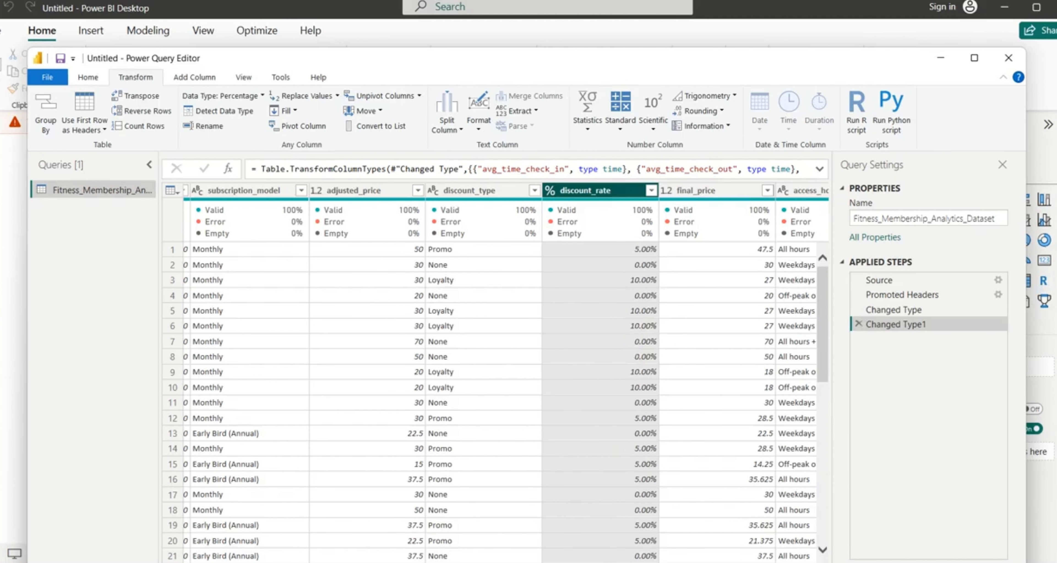
scroll(542, 328, right, 5)
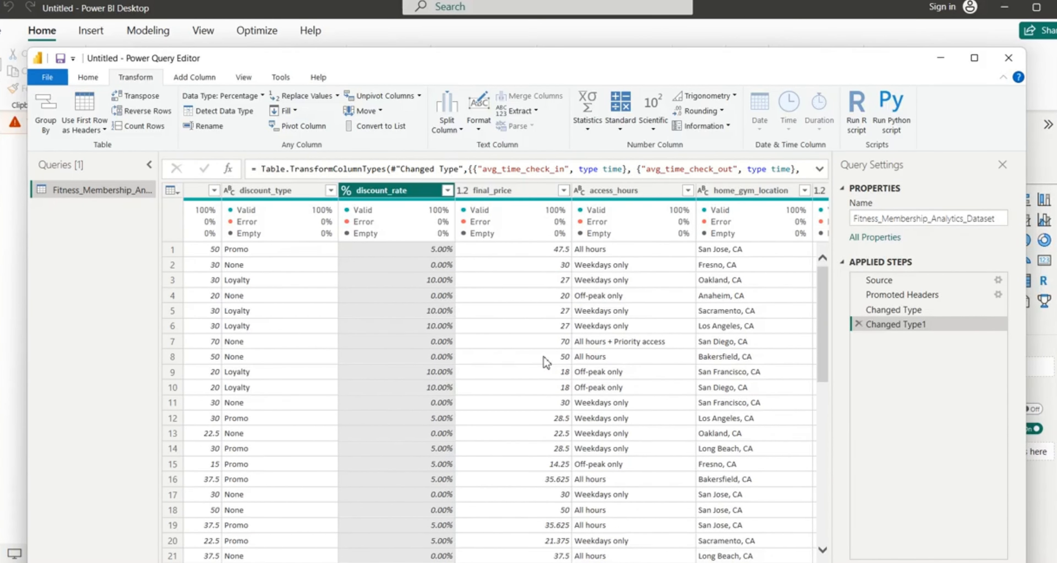
click(462, 191)
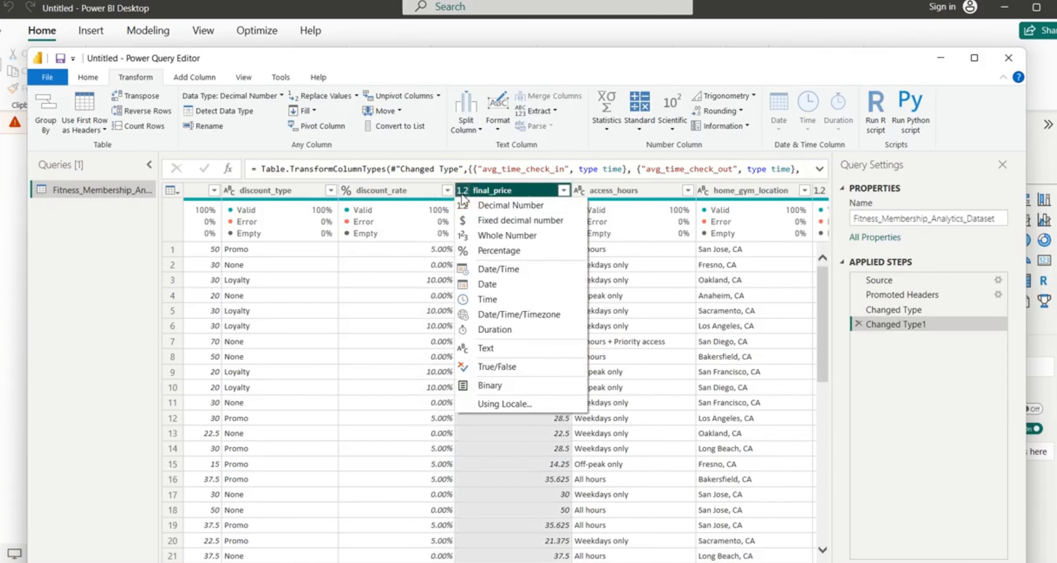
click(462, 191)
click(462, 192)
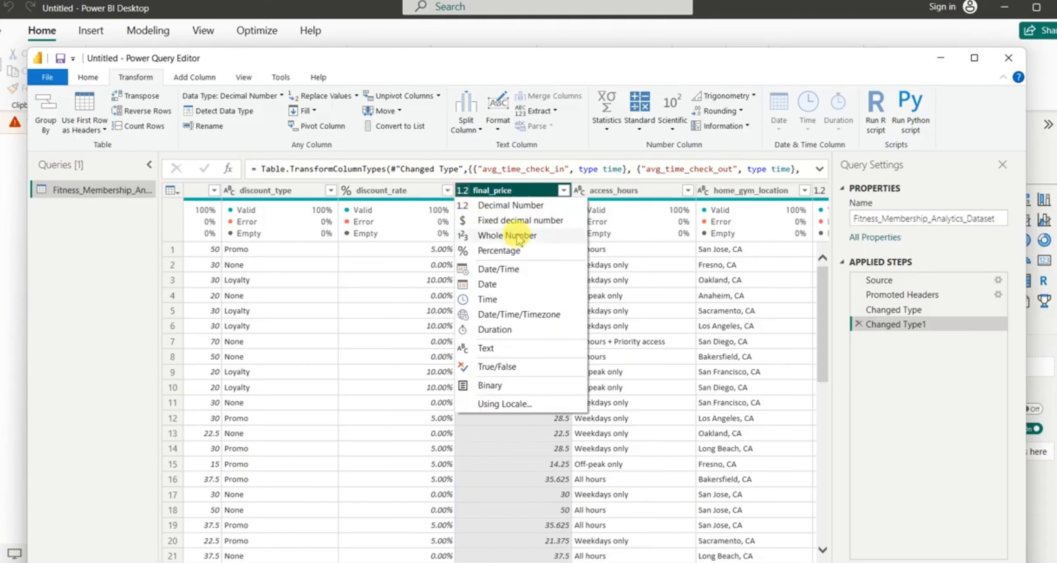
click(489, 484)
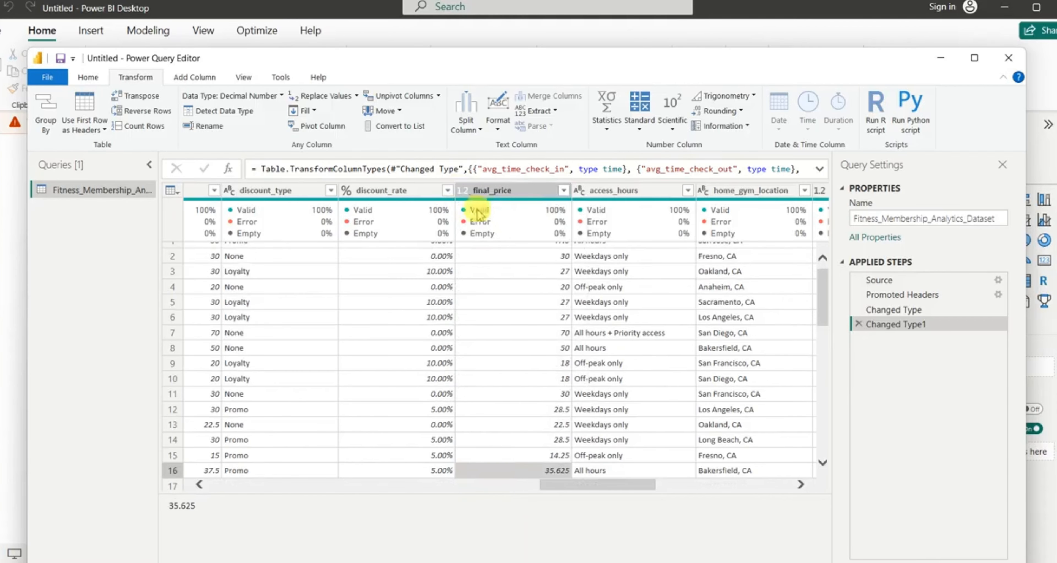
Try the True/False data type on the final_price column and delete the Changed Type1 step
click(502, 194)
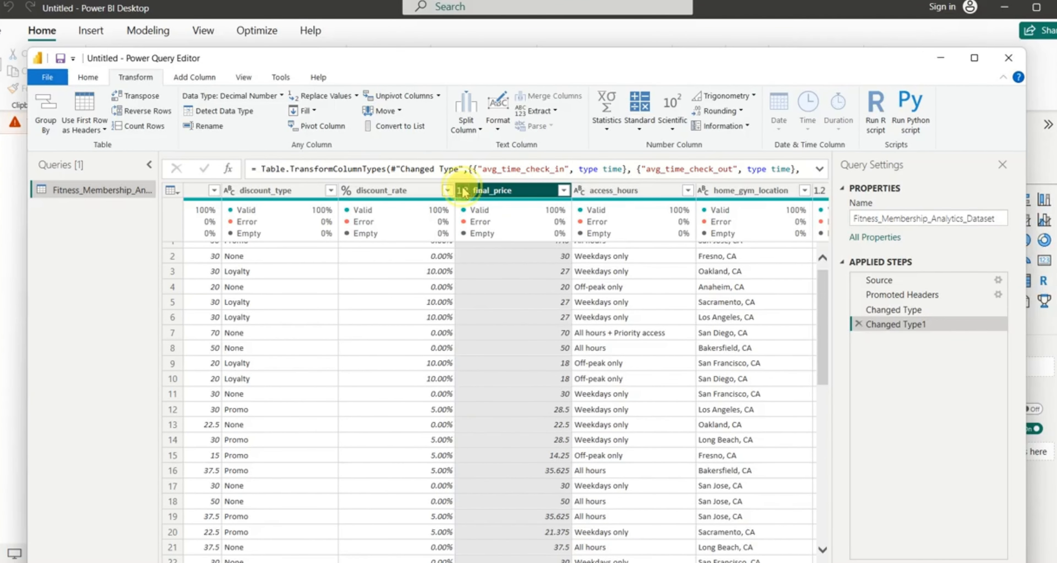
click(462, 191)
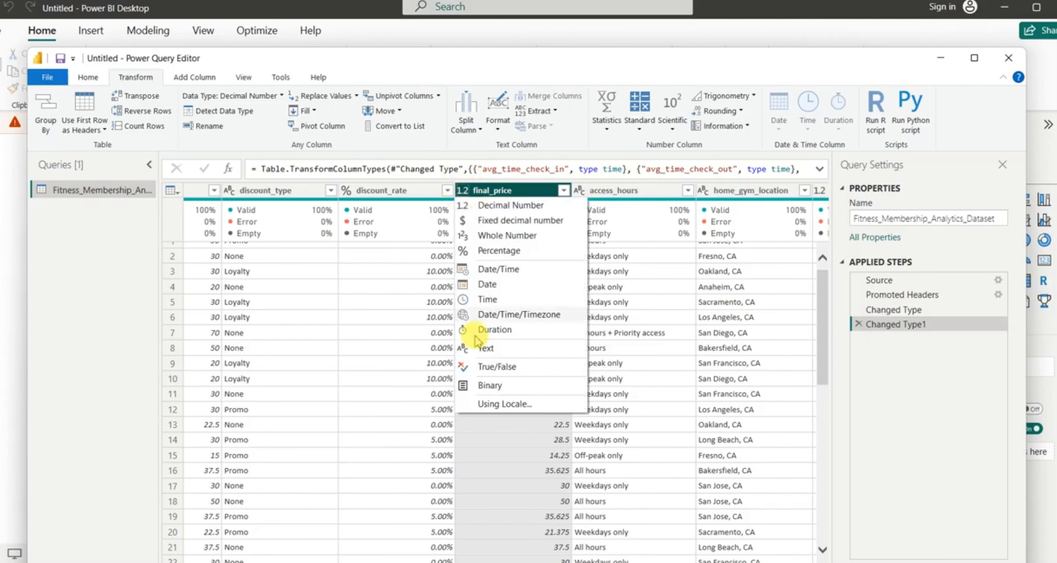
click(494, 368)
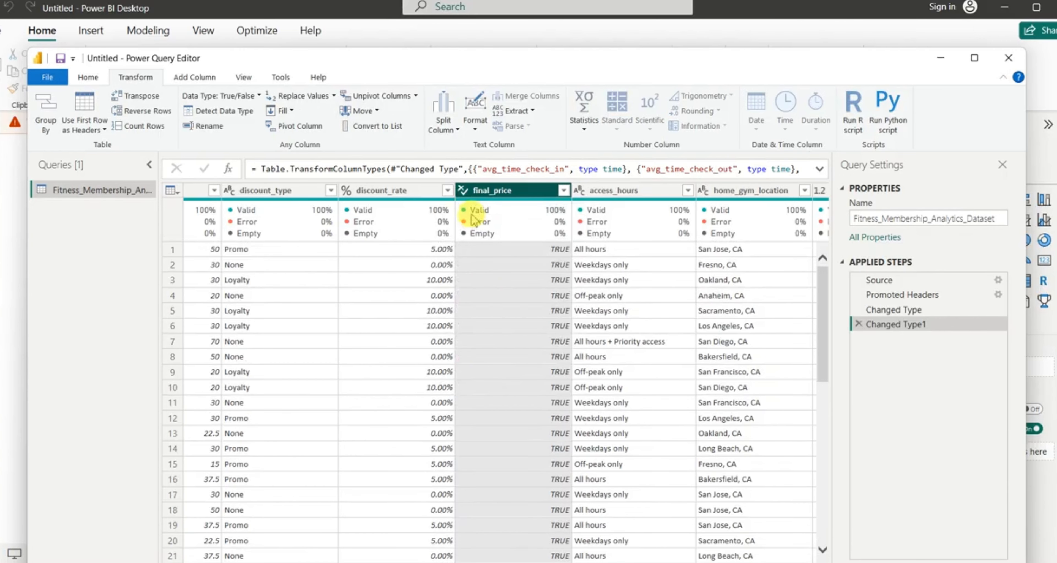
click(859, 325)
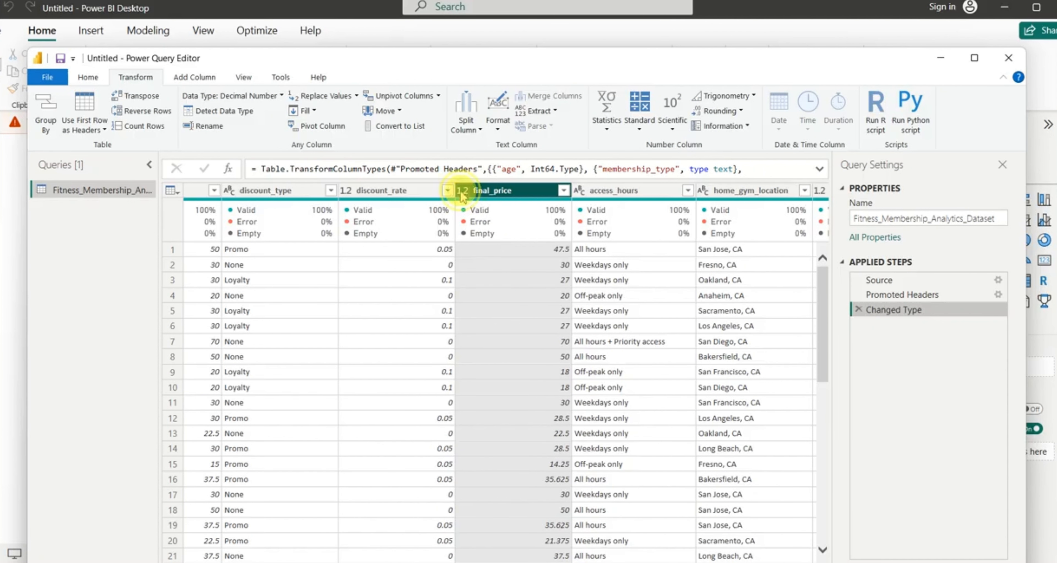
Check the final_price column's data type options again and review the access_hours column
click(463, 190)
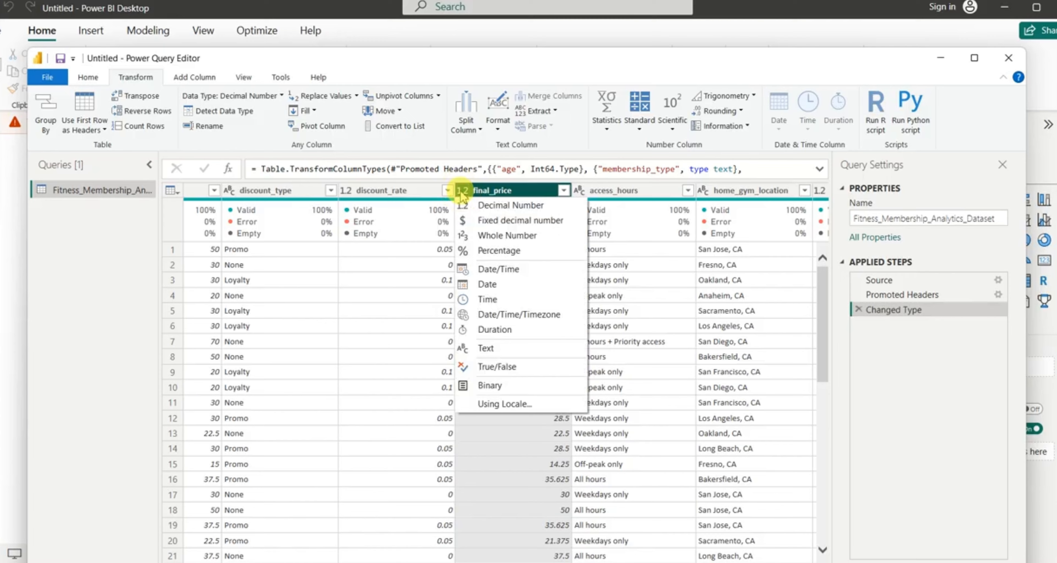
click(636, 190)
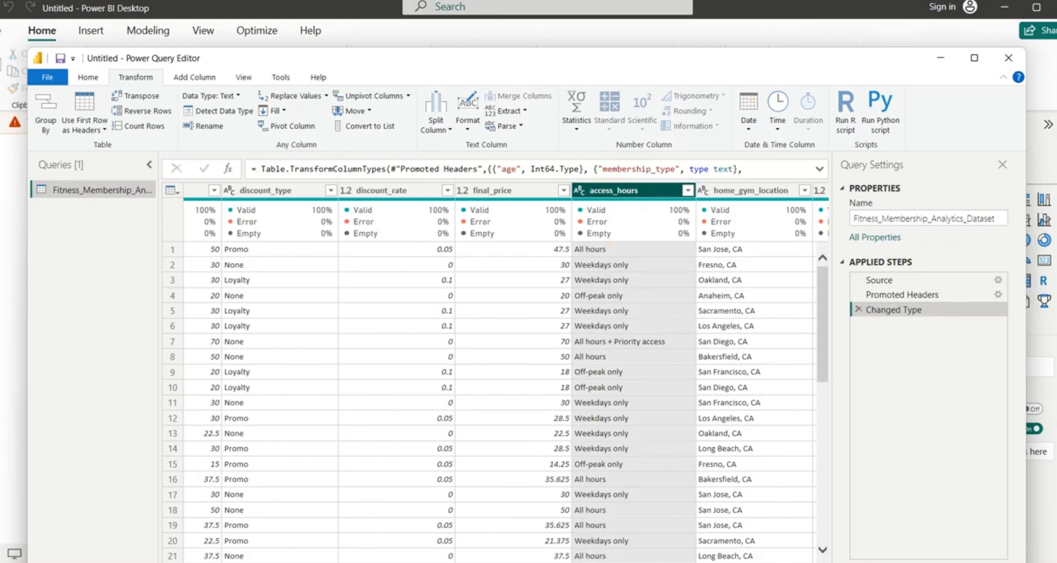
scroll(492, 369, right, 3)
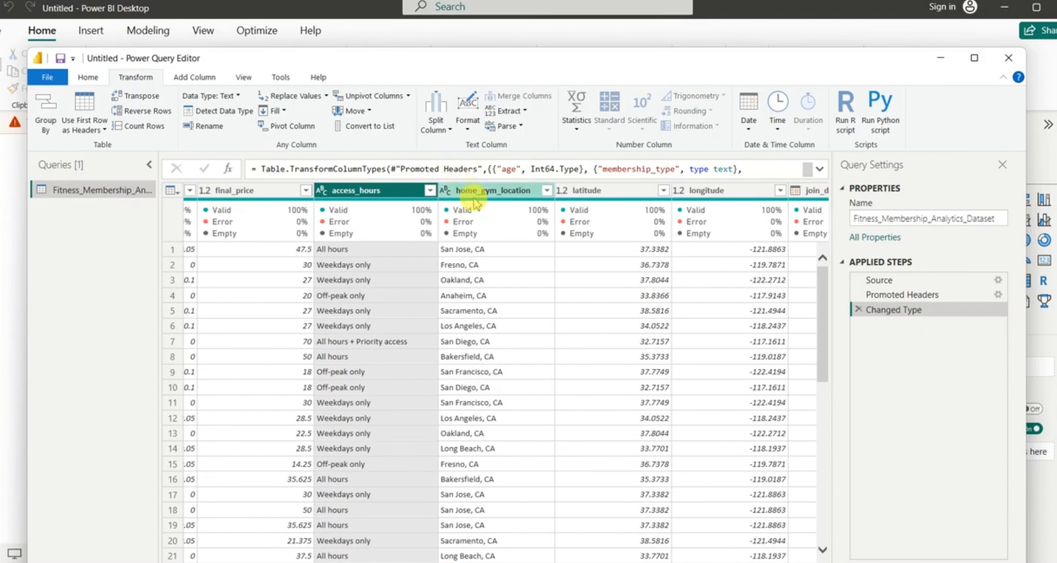
Split the home_gym_location column at each occurrence of a custom comma delimiter
click(471, 196)
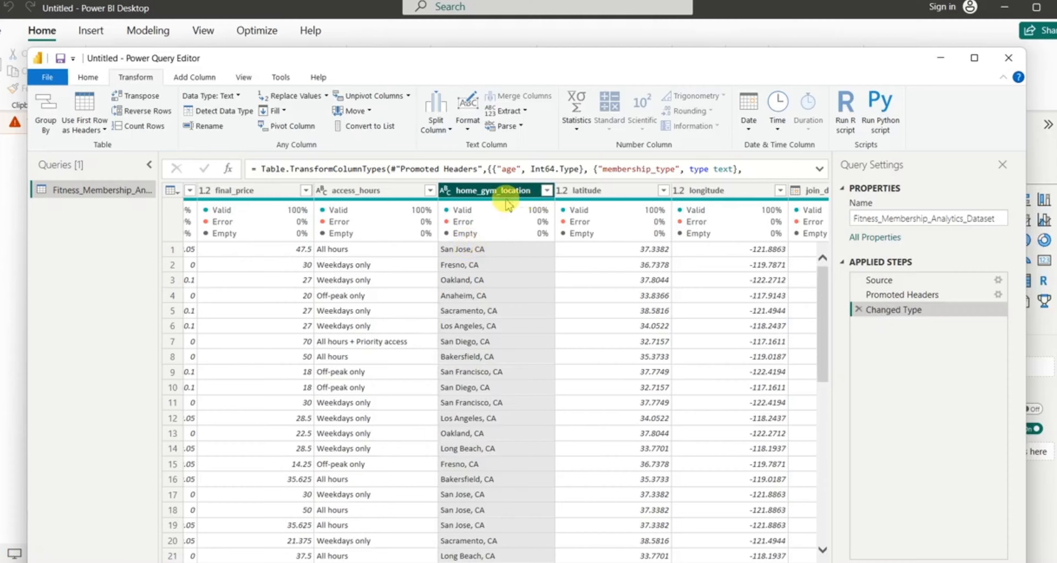
mouse_move(507, 204)
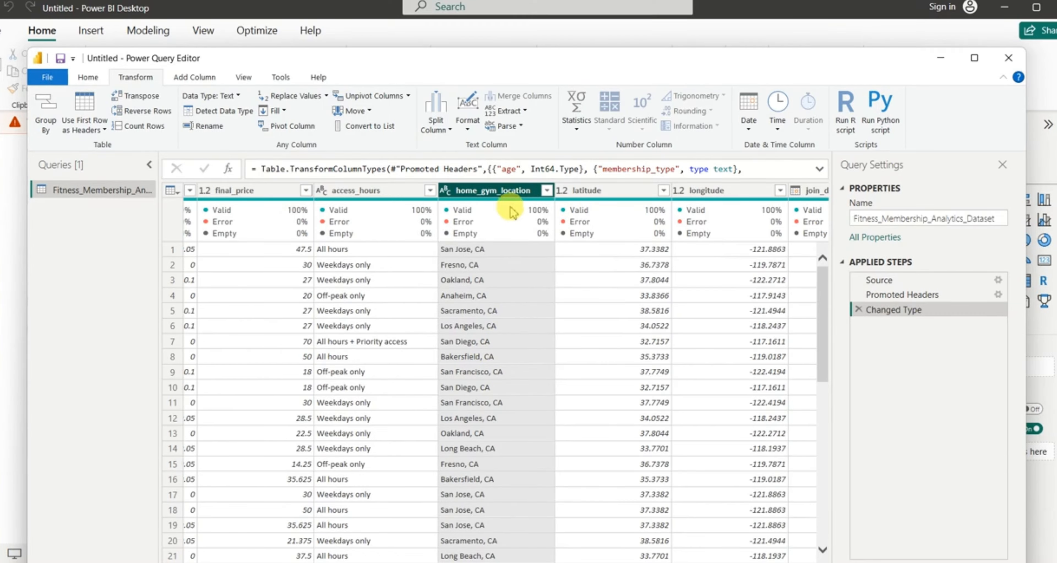
click(494, 191)
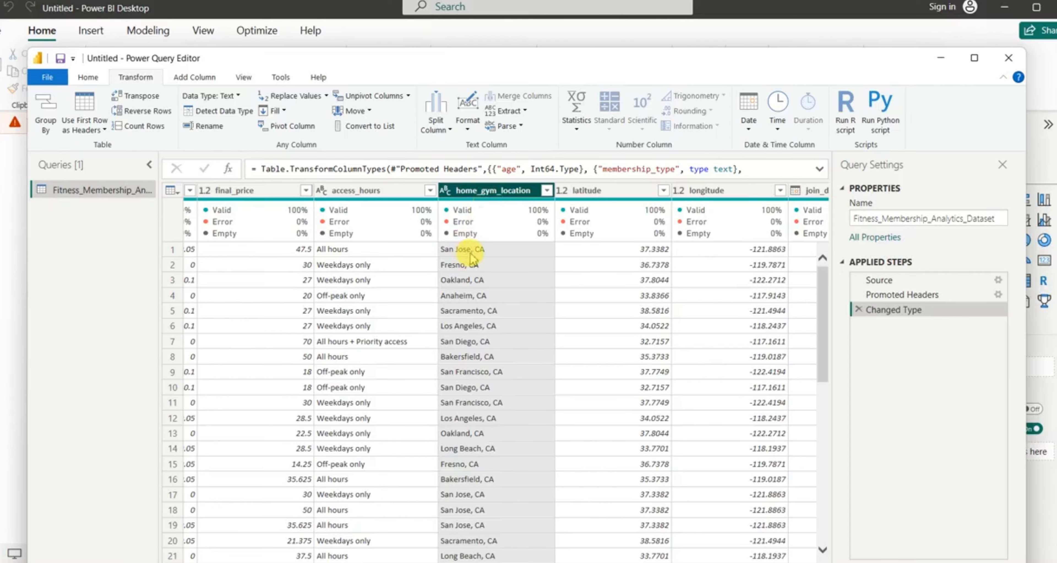
right_click(511, 192)
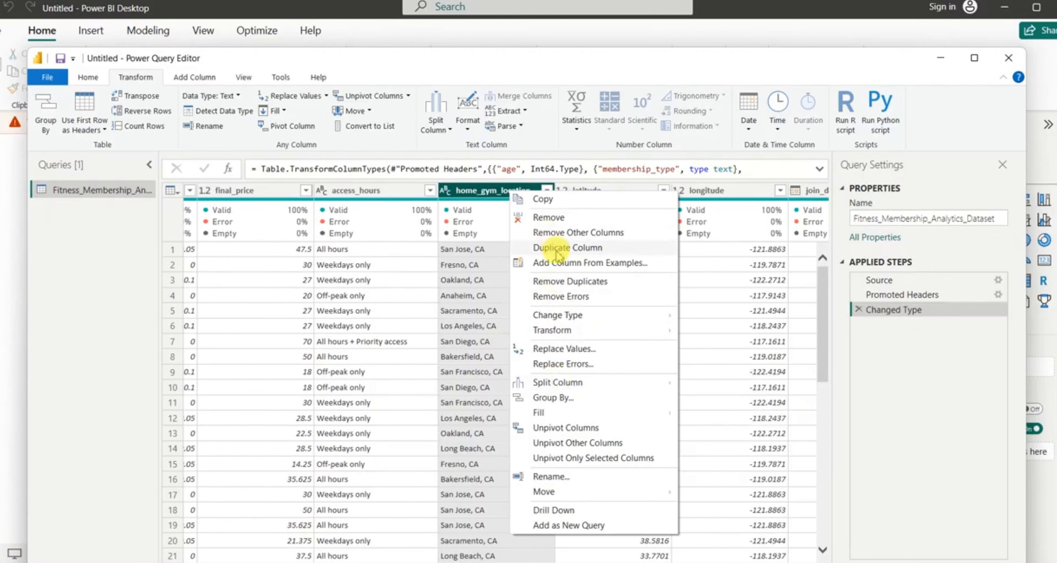
click(471, 258)
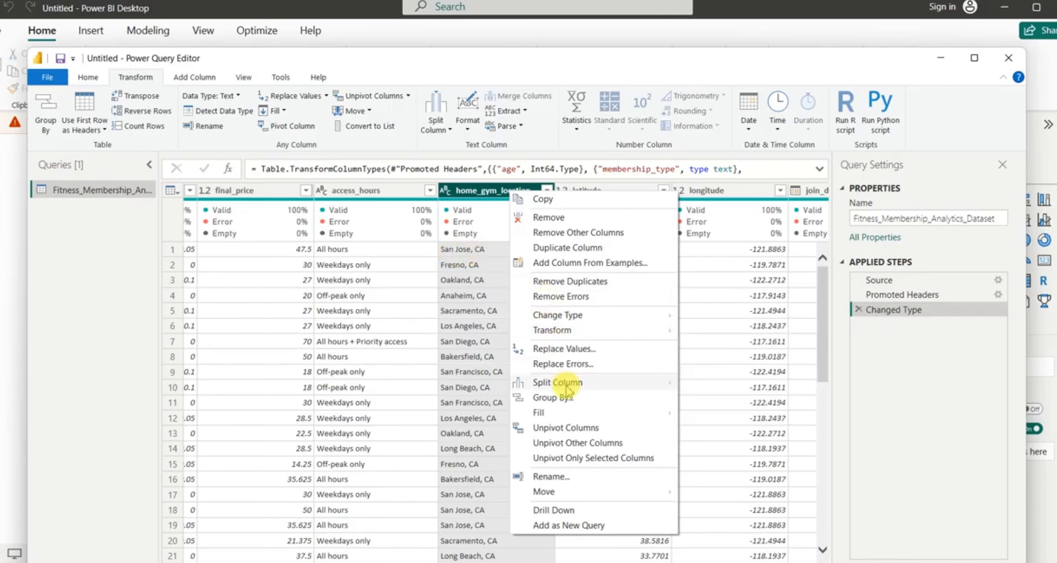
mouse_move(567, 386)
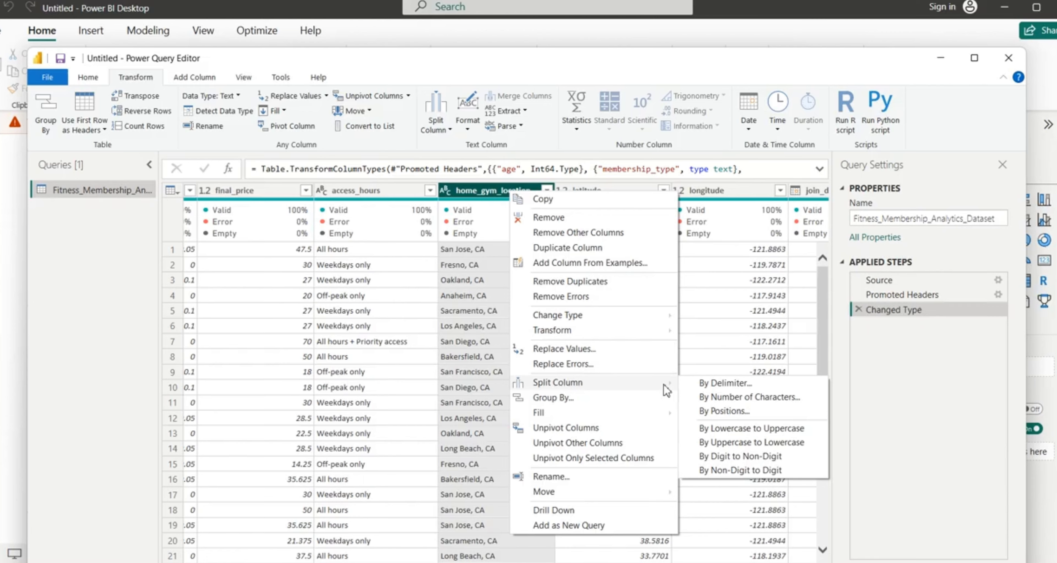
click(735, 385)
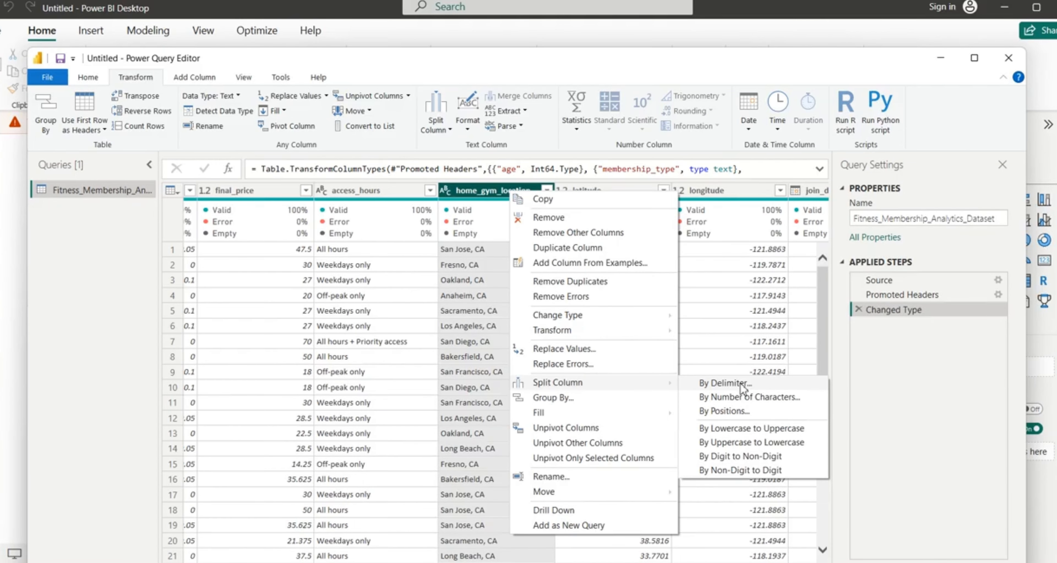
click(739, 384)
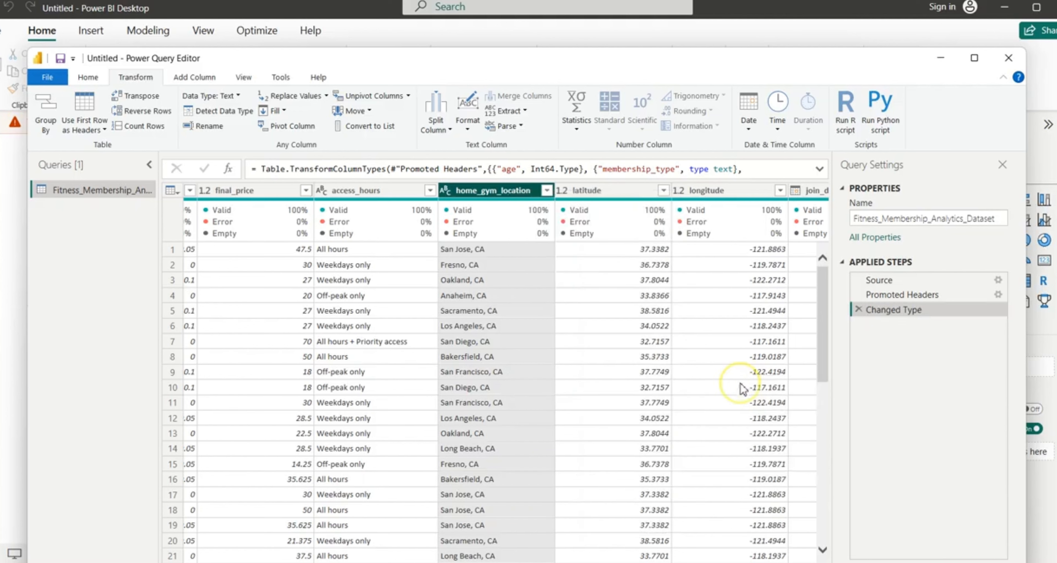
click(475, 308)
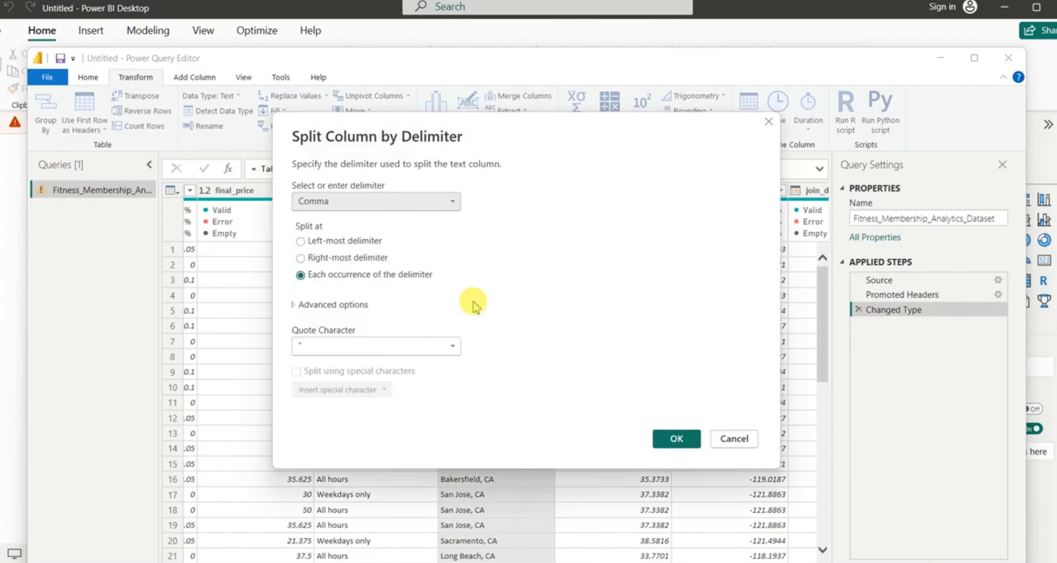
click(453, 202)
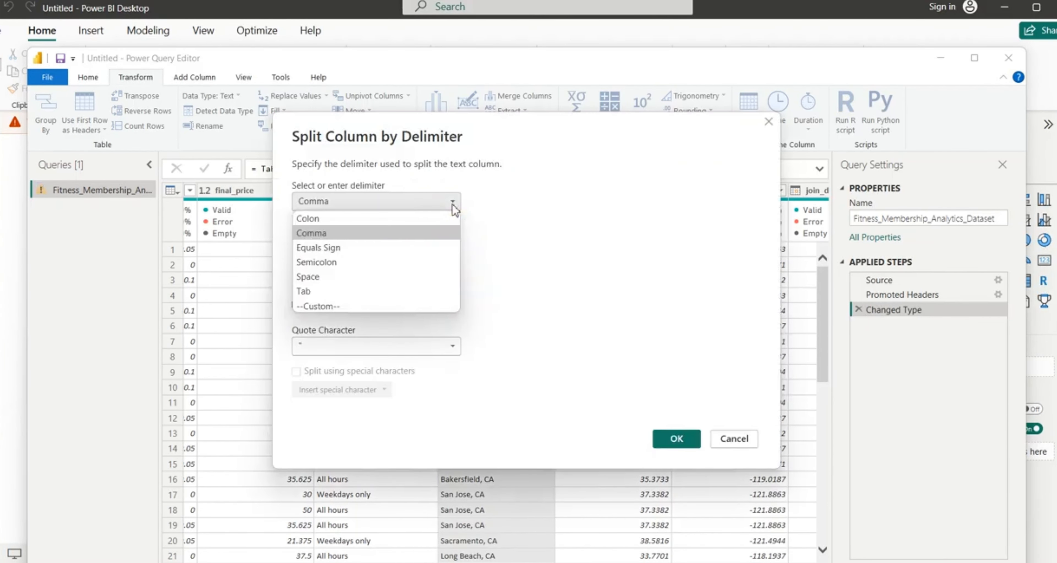
click(326, 305)
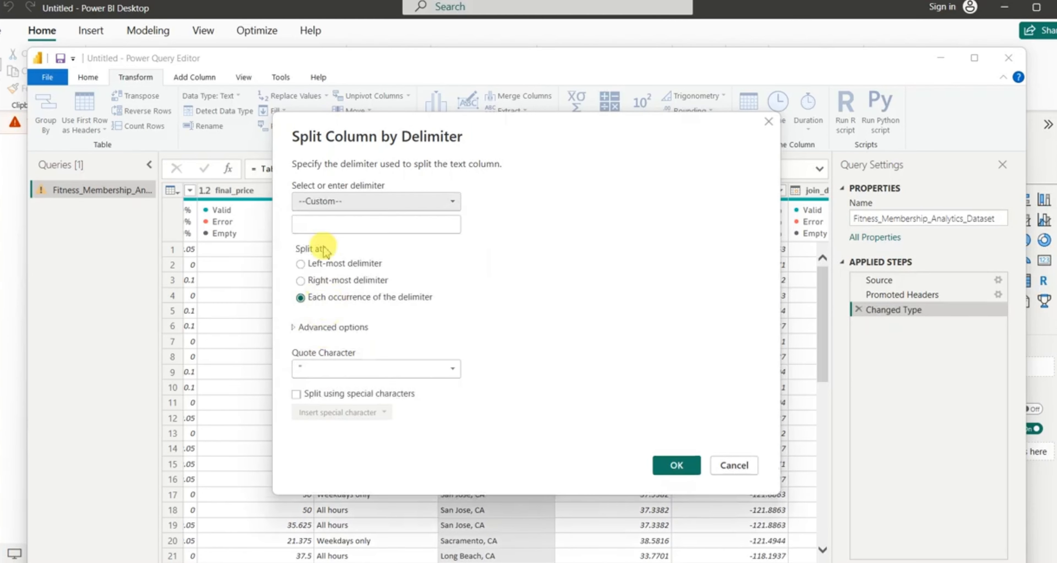
click(317, 225)
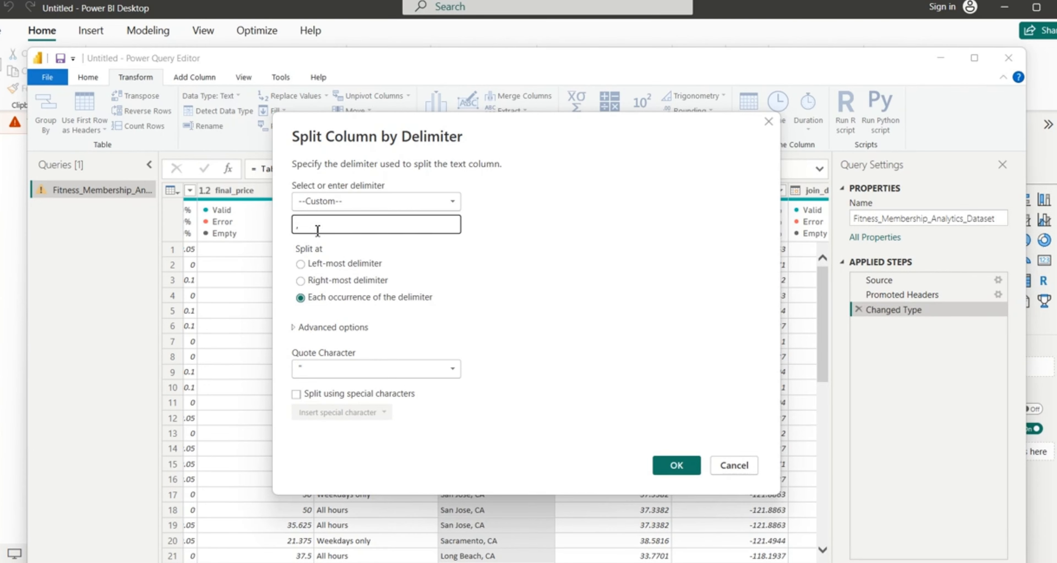
click(677, 465)
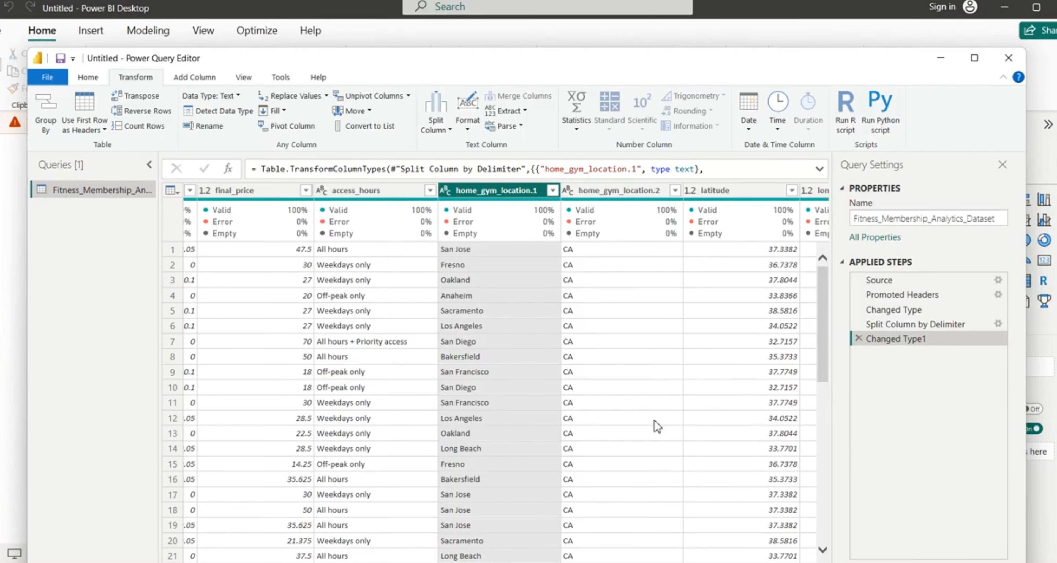
Rename the home_gym_location.1 column as State and the home_gym_location.2 column as City
double_click(531, 190)
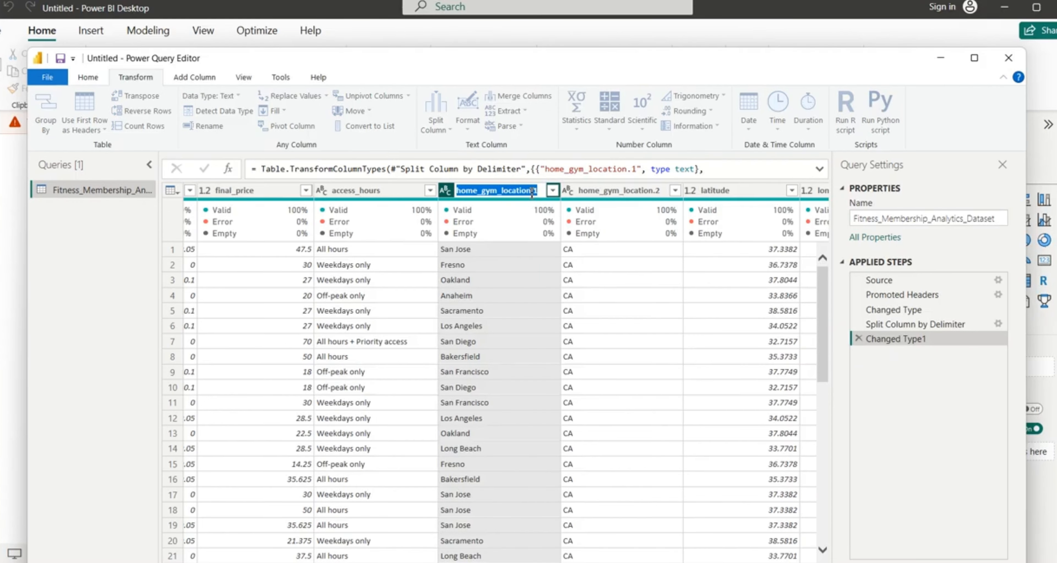
text(State)
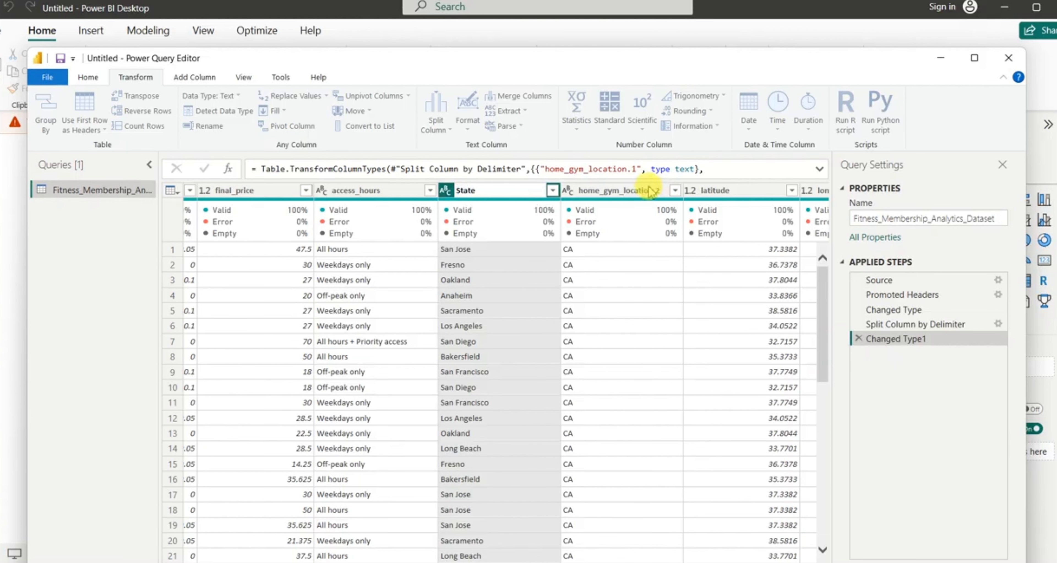
click(621, 191)
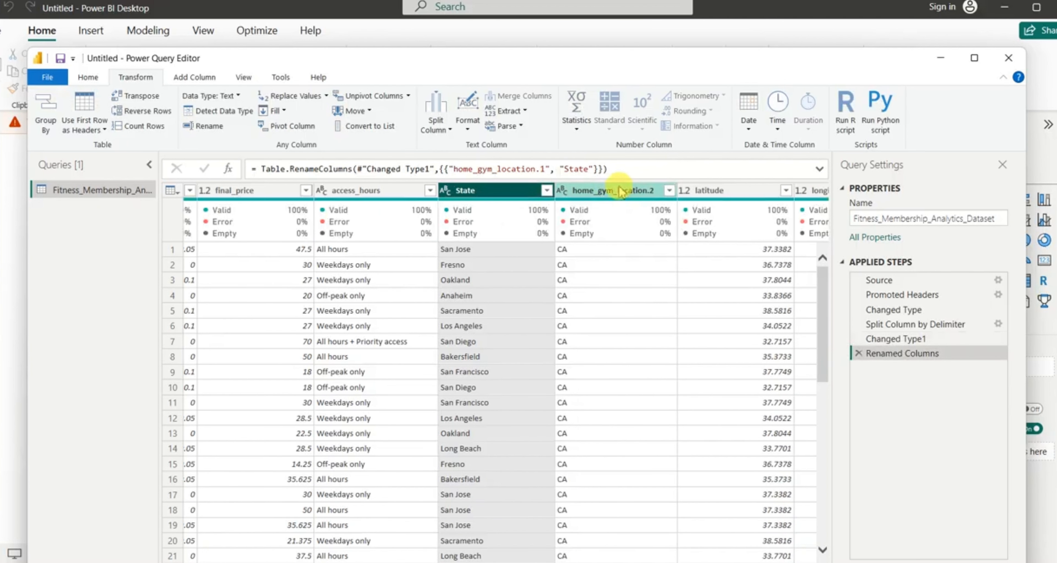
double_click(622, 190)
text(c)
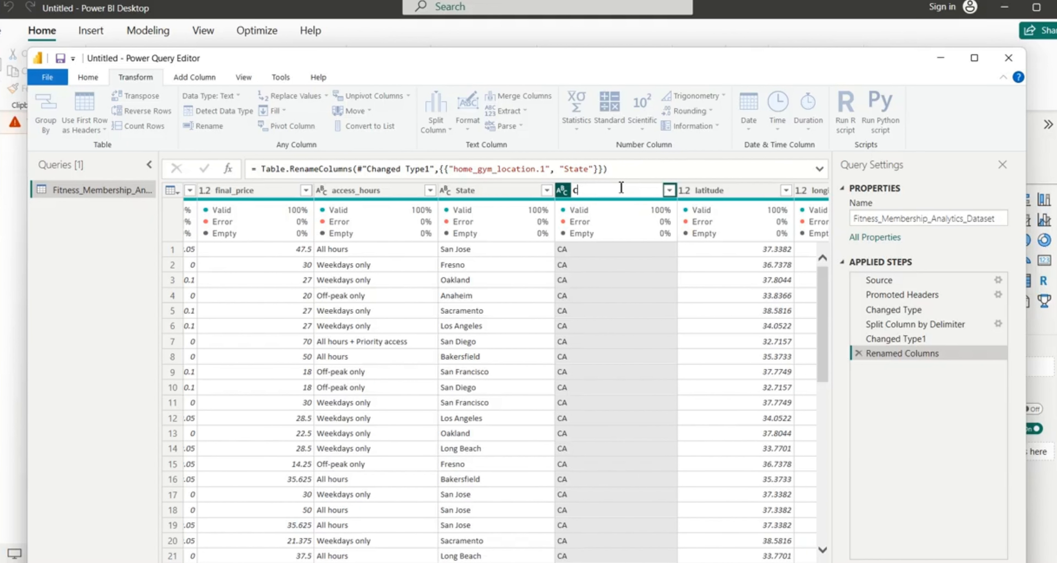
text(ity)
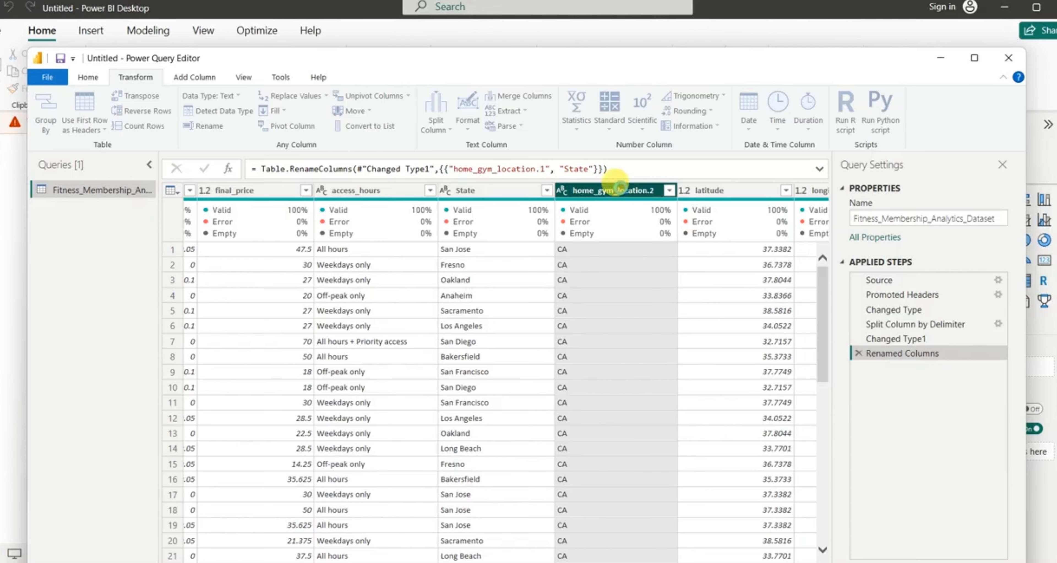
key(Return)
click(595, 480)
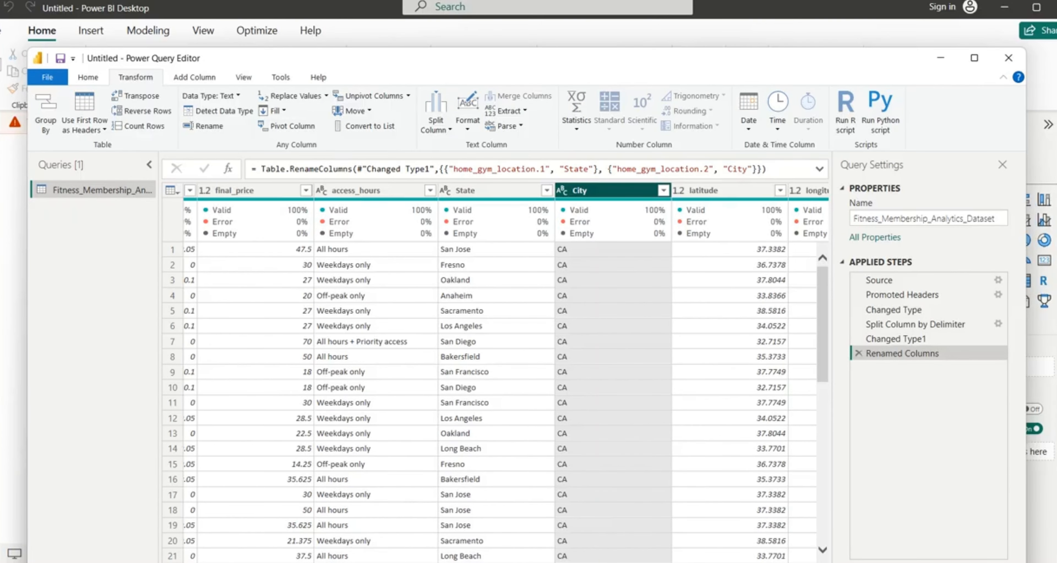
Review the latitude and longitude columns and compare them with the City column
scroll(494, 301, right, 5)
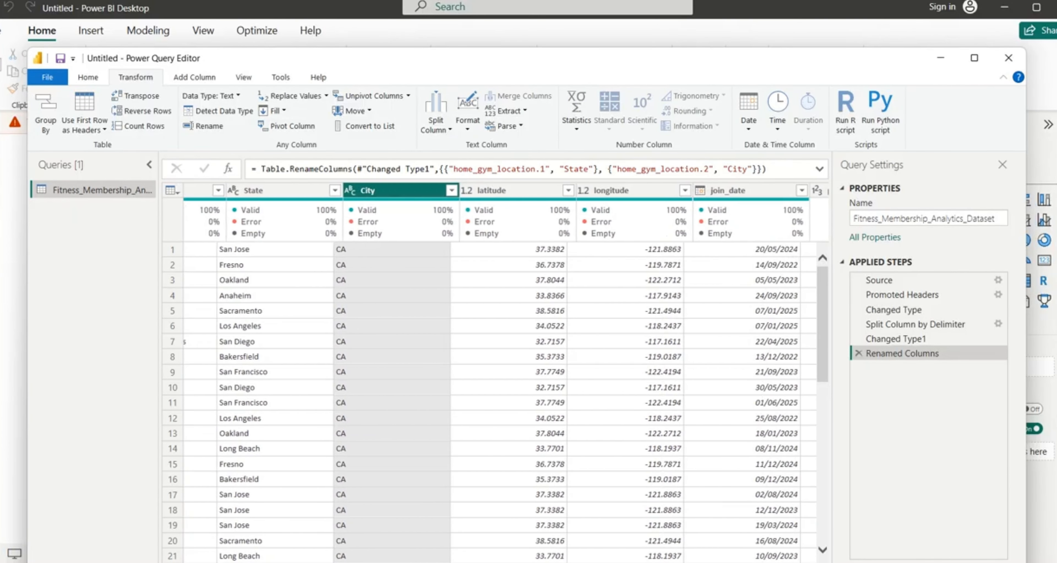
click(497, 191)
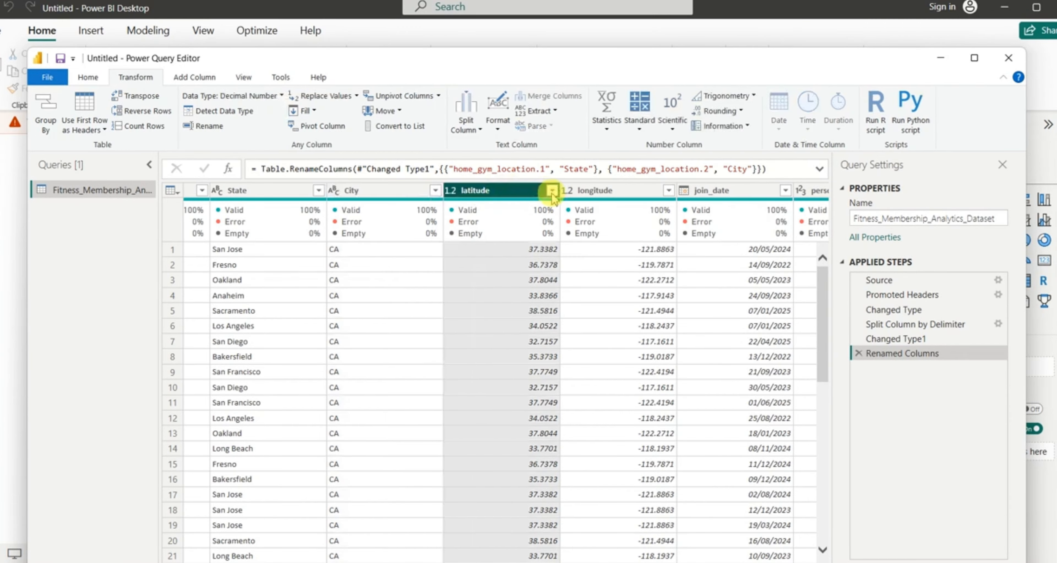
click(615, 192)
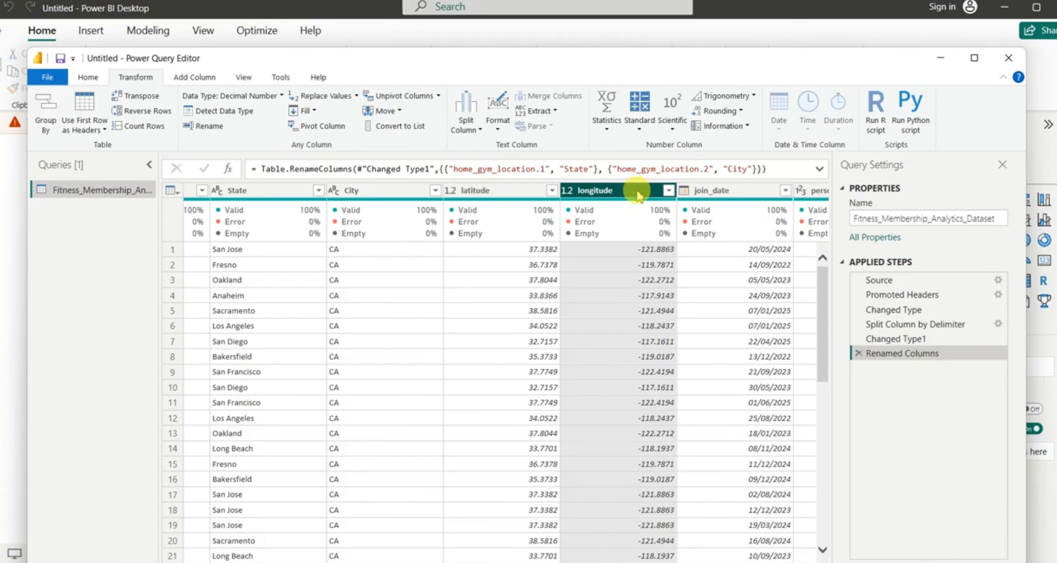
click(350, 191)
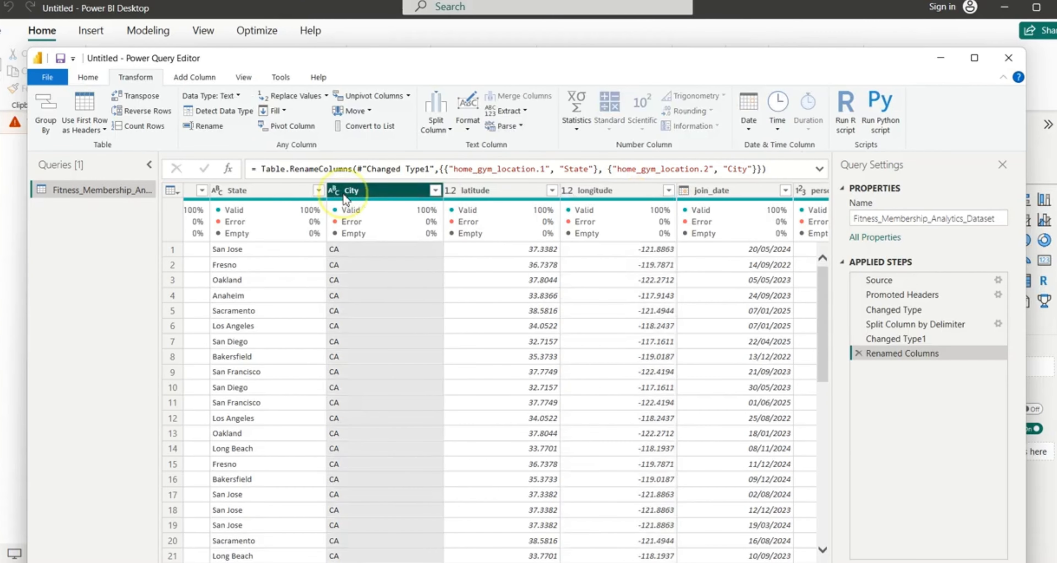
Check the State column's data type options and select the City column for review
click(258, 193)
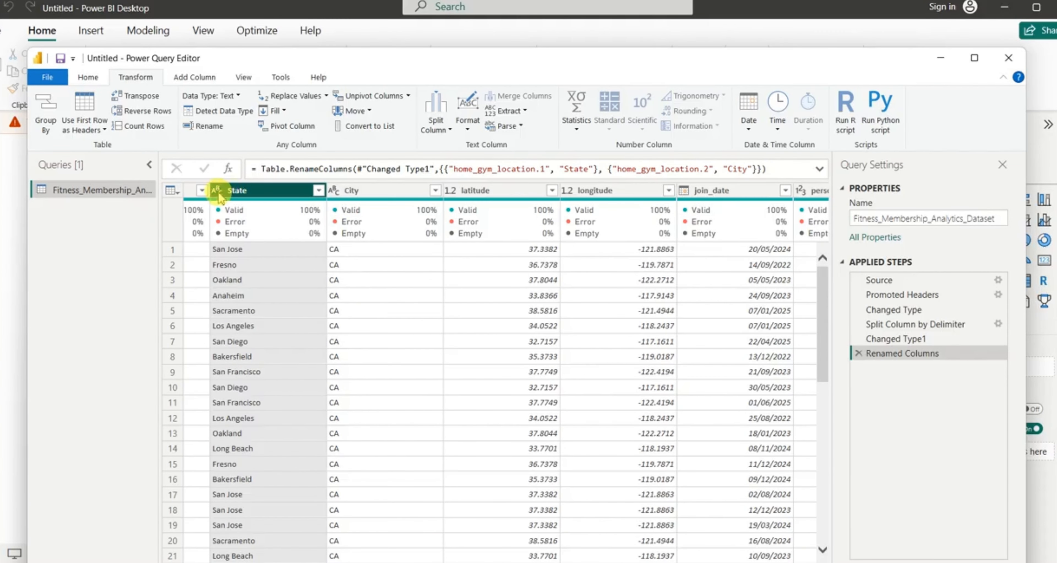
click(217, 190)
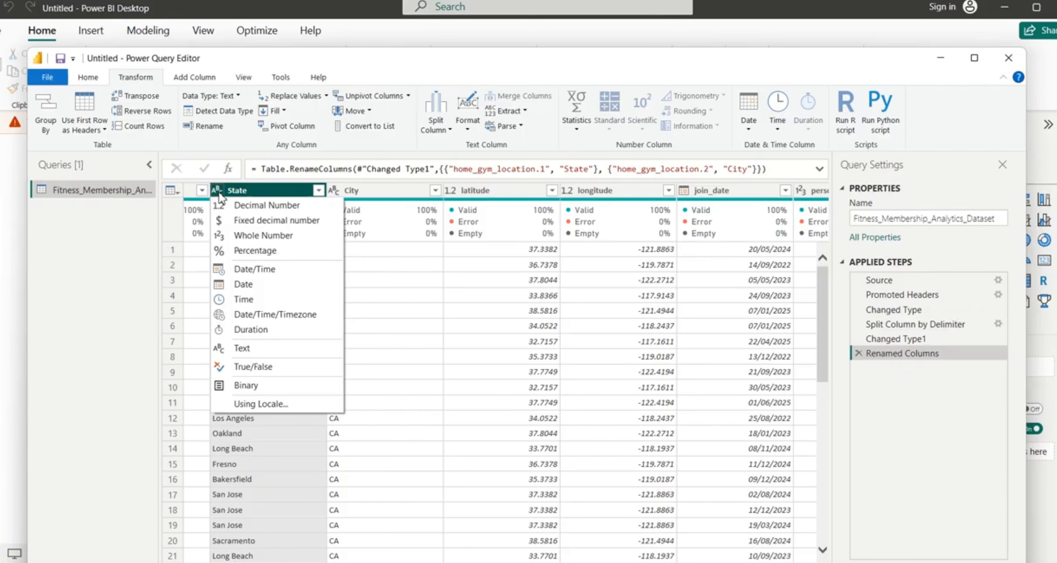
click(397, 192)
click(397, 192)
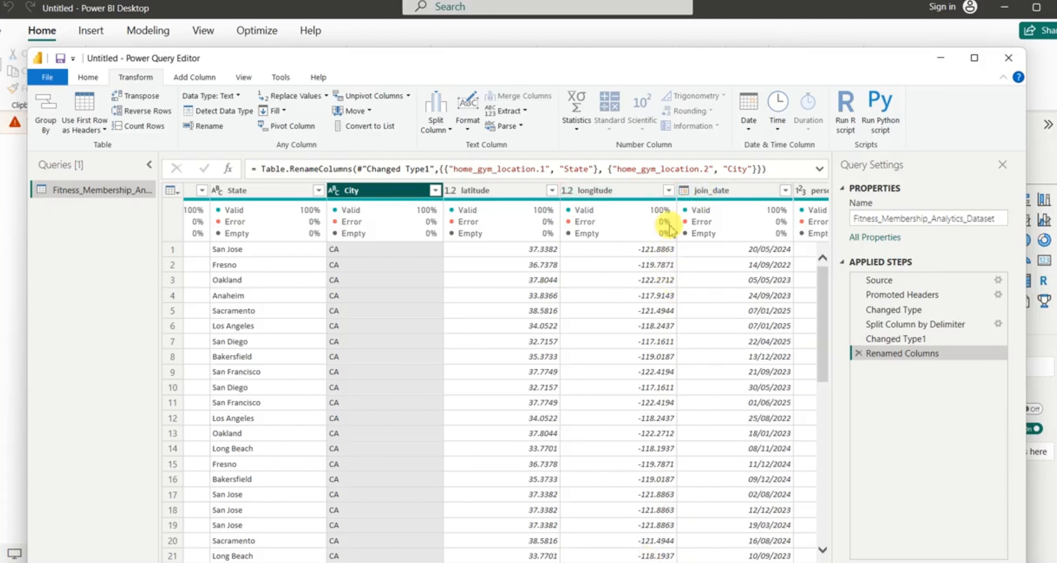
Review the columns from latitude through last_visit_date and go back to the early columns starting at age
scroll(609, 312, right, 5)
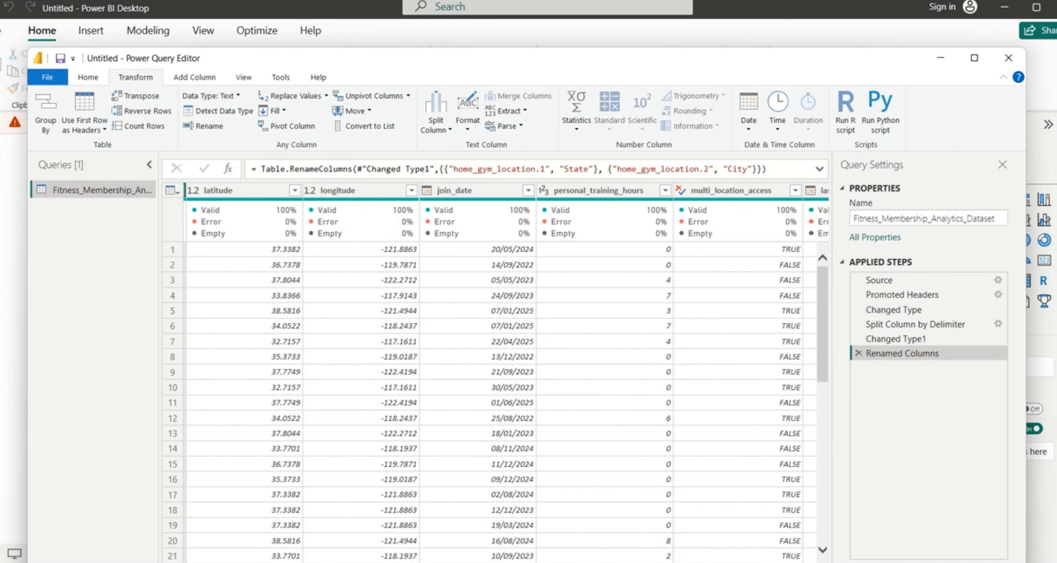
scroll(689, 556, right, 2)
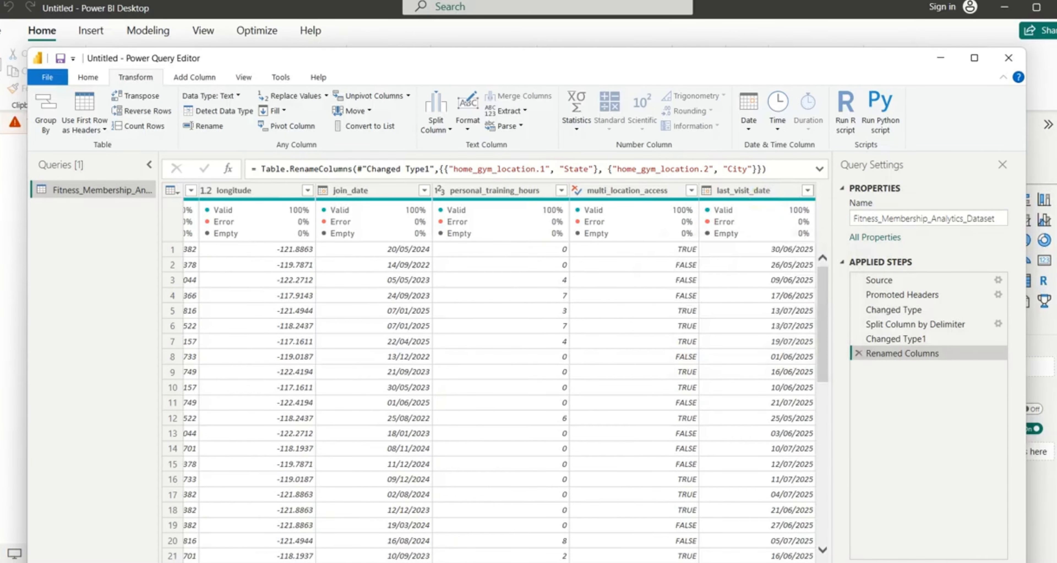
scroll(504, 373, left, 3)
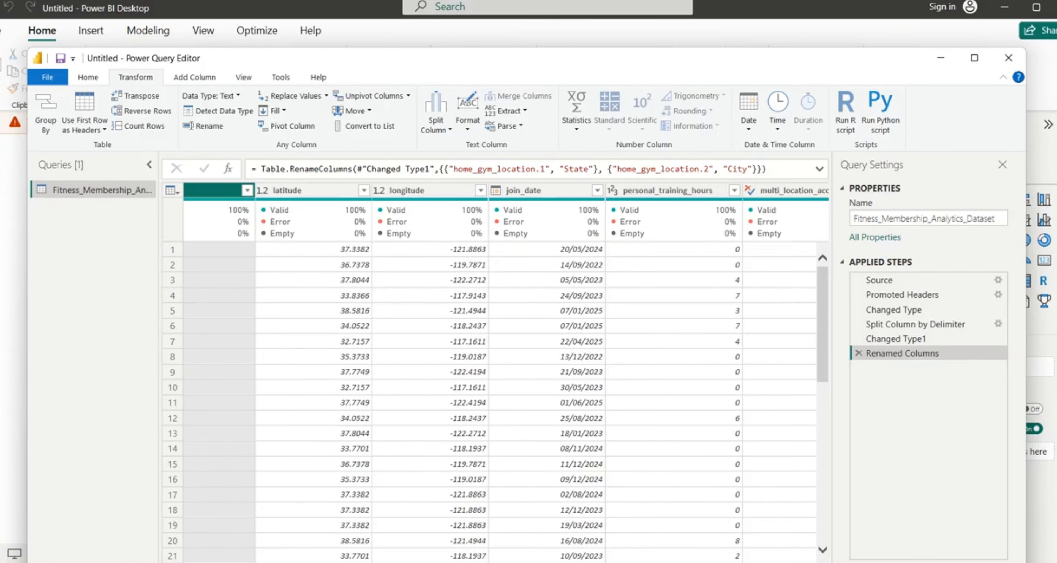
scroll(232, 556, left, 10)
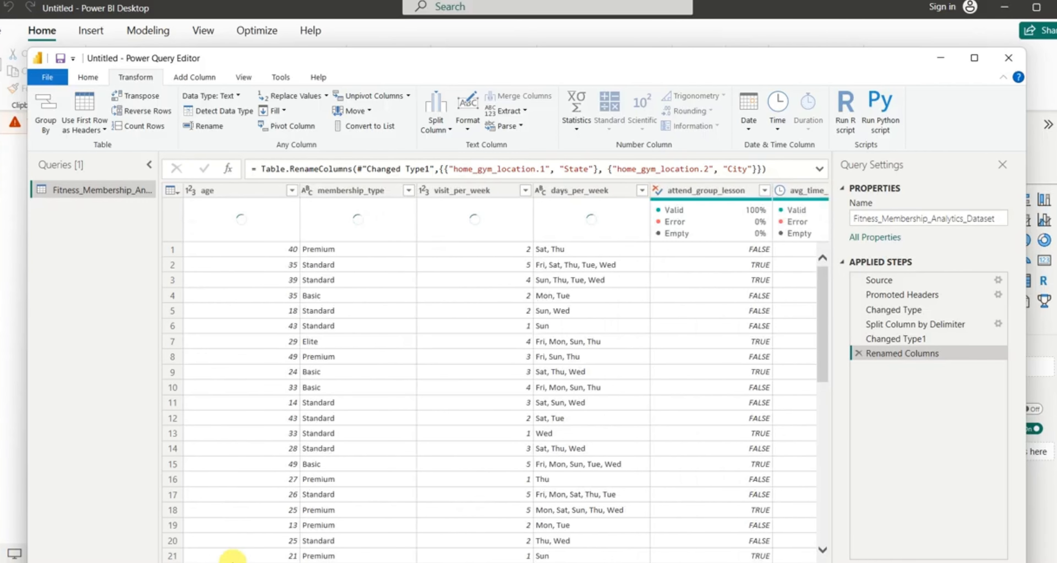